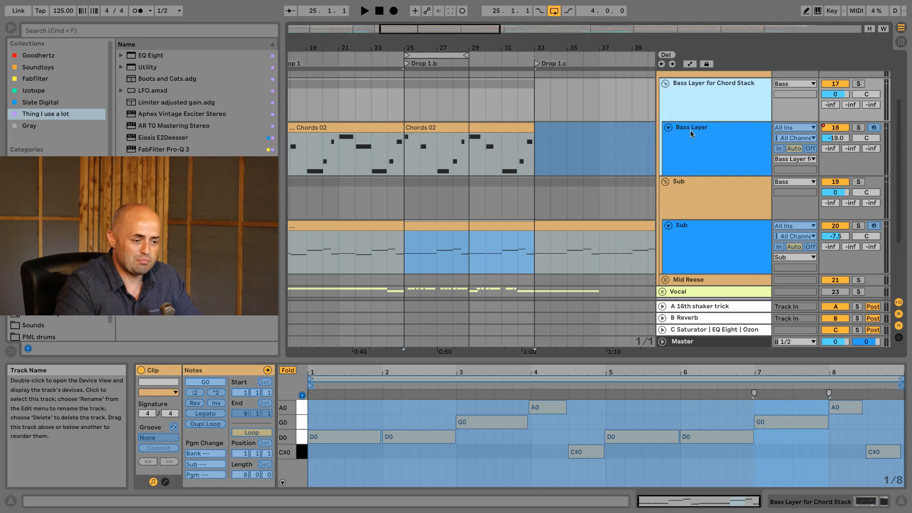
# Examine the EQ Eight low-cut filter on the Bass Layer for Chord Stack track
pyautogui.click(478, 137)
pyautogui.click(719, 107)
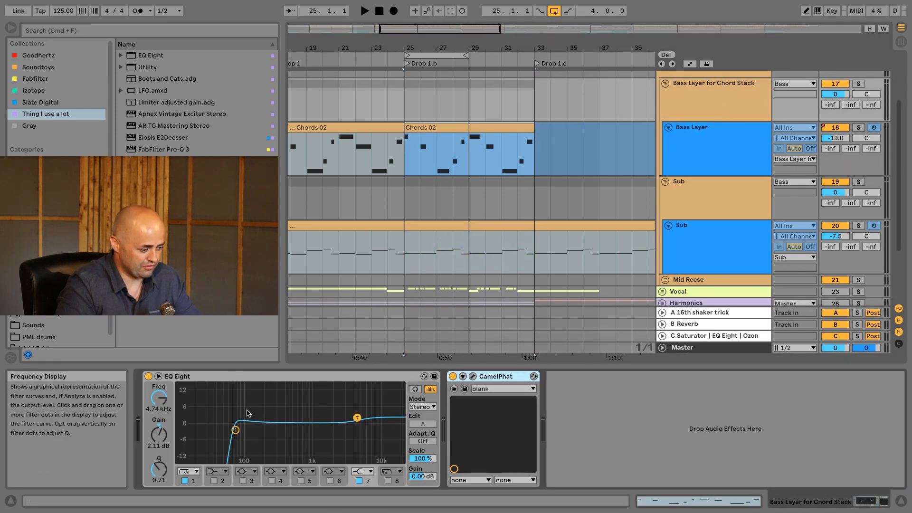
pyautogui.click(235, 431)
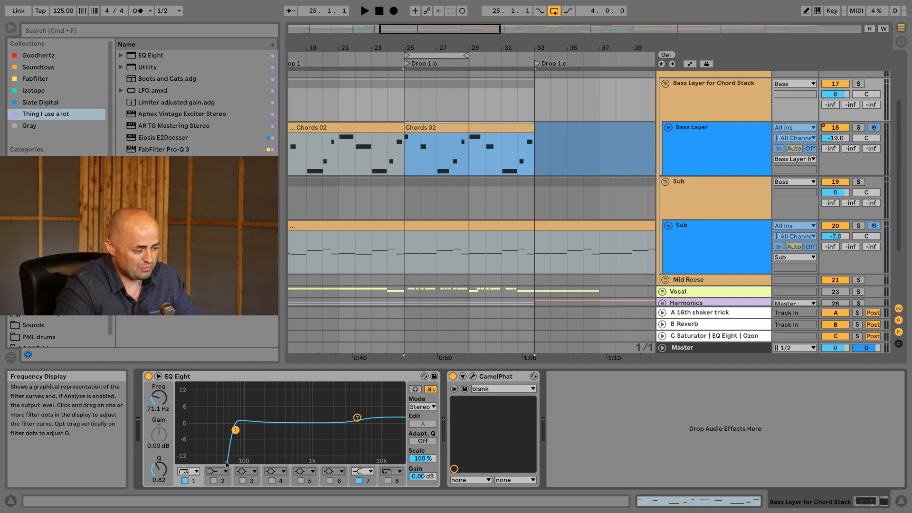
pyautogui.moveTo(234, 433); pyautogui.dragTo(228, 433)
pyautogui.press('super+z')
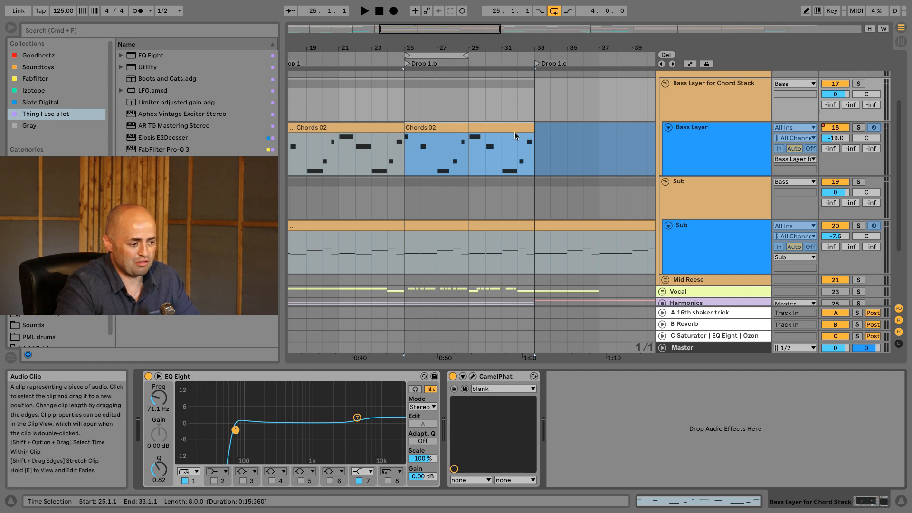
# Compare the MIDI notes of the Chords 02 clip on Bass Layer with the notes of the Sub track's clip
pyautogui.click(421, 161)
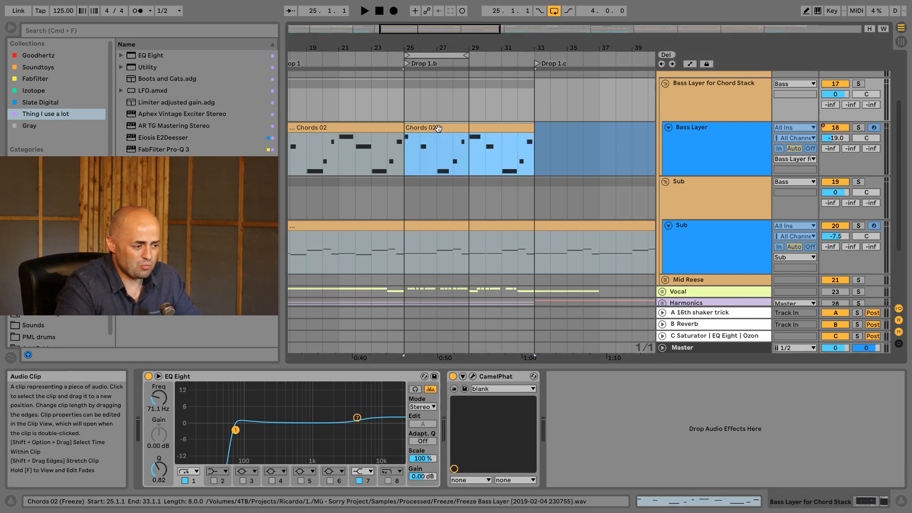
pyautogui.doubleClick(444, 174)
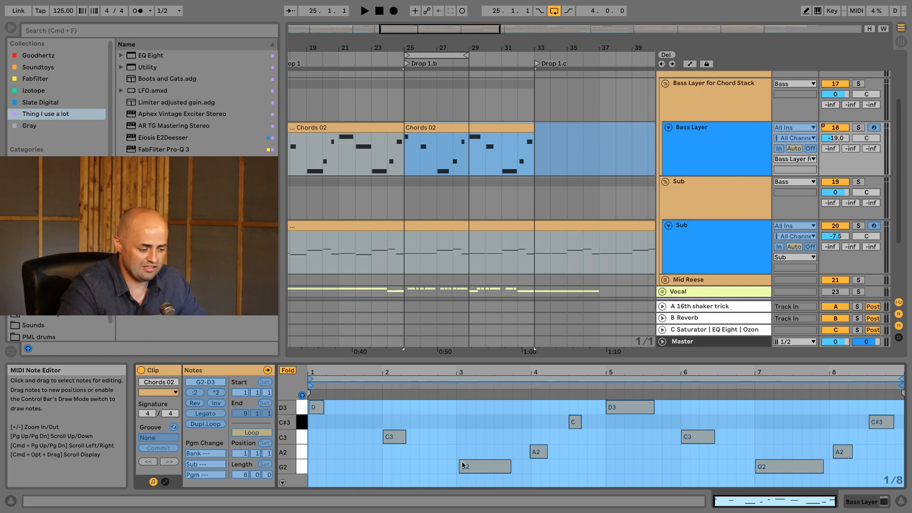
pyautogui.click(684, 245)
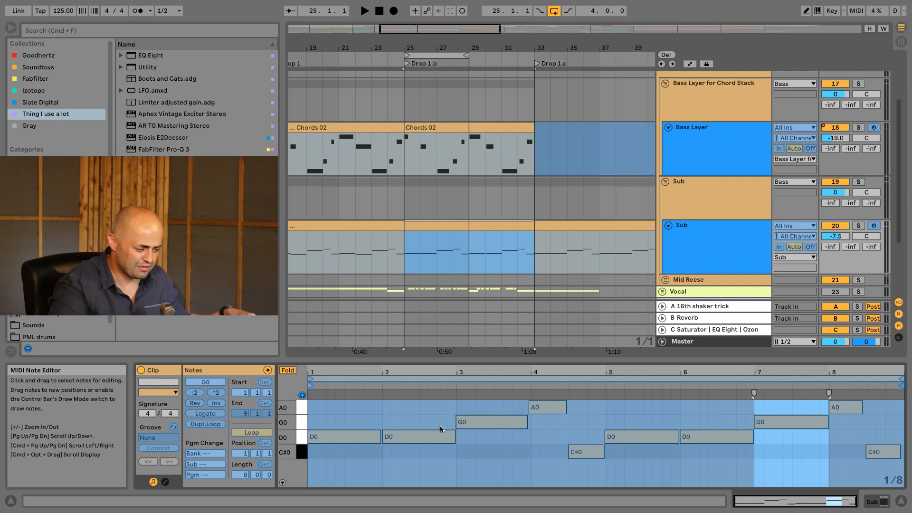
pyautogui.click(431, 128)
# Audition the Bass Layer track briefly in solo from bar 25, then take it out of solo
pyautogui.rightClick(742, 148)
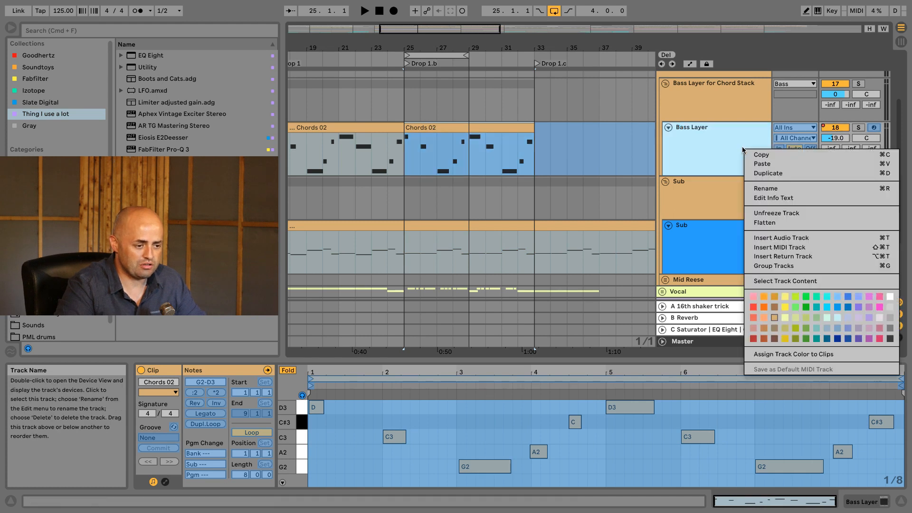
pyautogui.click(699, 138)
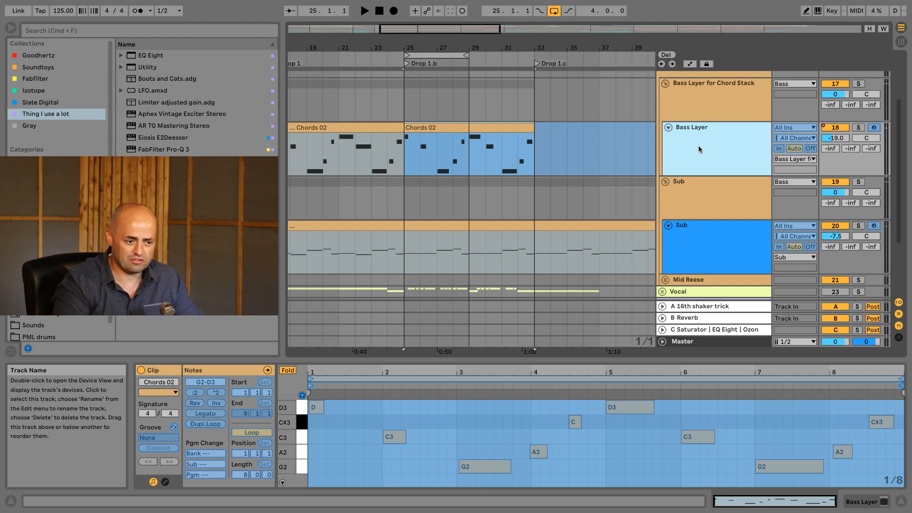
pyautogui.click(862, 127)
pyautogui.press('space')
pyautogui.press('space')
pyautogui.click(858, 127)
pyautogui.click(744, 148)
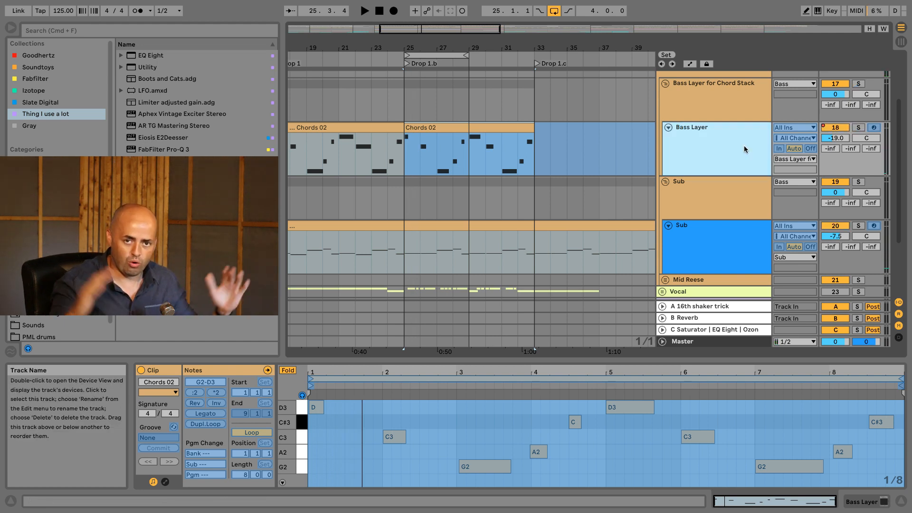
# Unfreeze the Bass Layer track
pyautogui.click(409, 166)
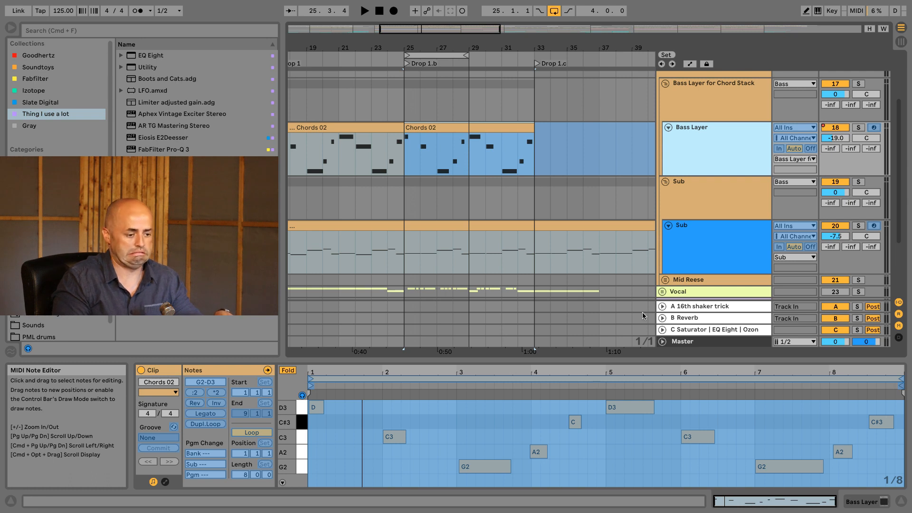
pyautogui.click(443, 229)
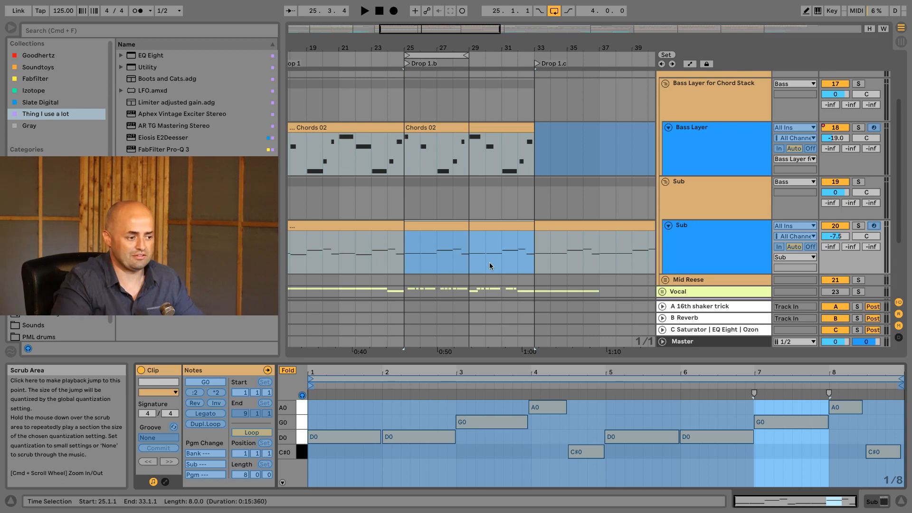
pyautogui.click(458, 129)
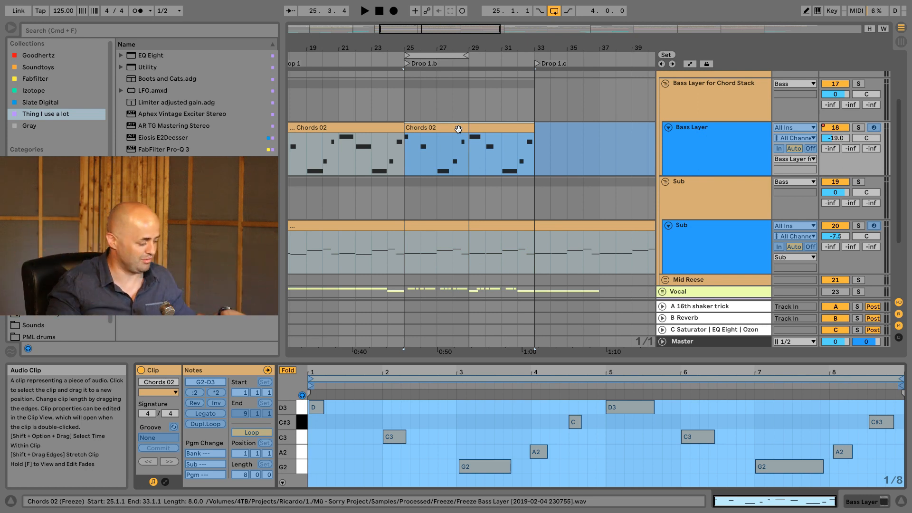
pyautogui.rightClick(730, 155)
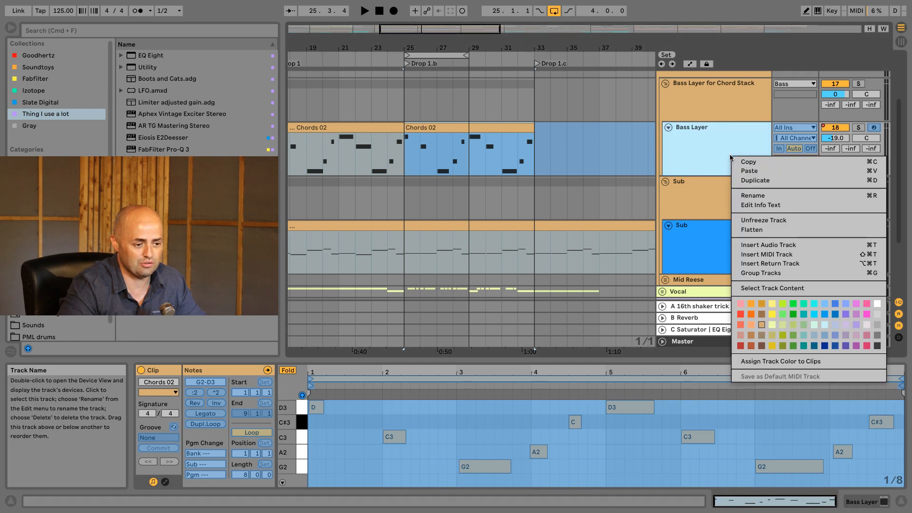
pyautogui.click(759, 221)
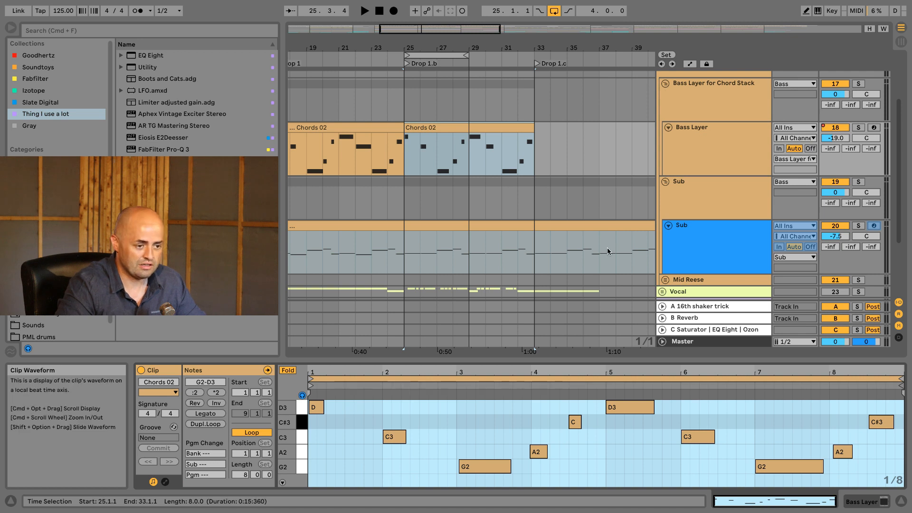
# Solo the Bass Layer track and play it briefly from bar 25
pyautogui.click(858, 127)
pyautogui.click(758, 145)
pyautogui.press('space')
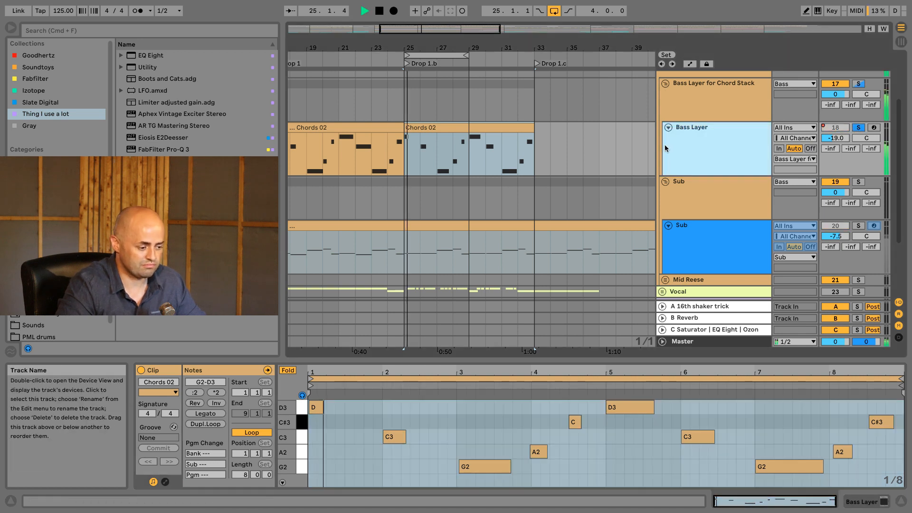
pyautogui.press('space')
pyautogui.press('space')
# Quantize the starts of all notes in the Chords 02 clip to 1/8 at 100% and make the notes legato
pyautogui.click(338, 411)
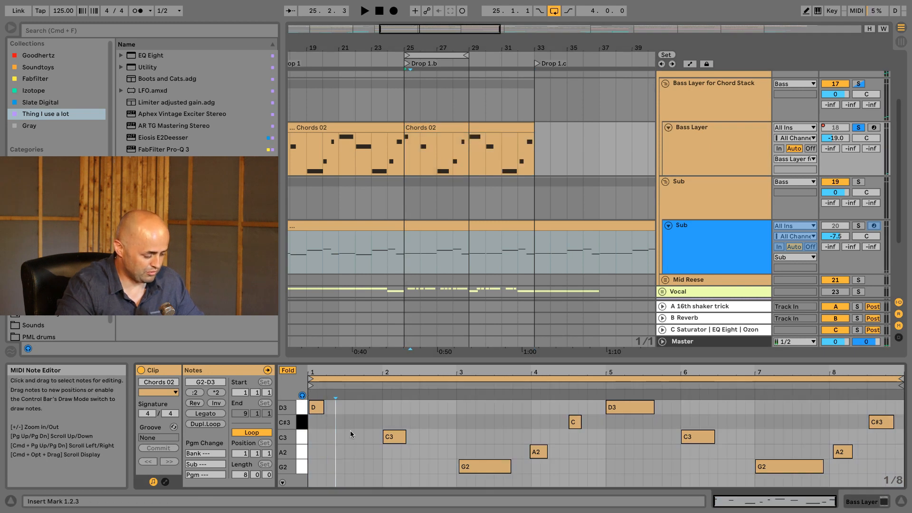
pyautogui.press('super+a')
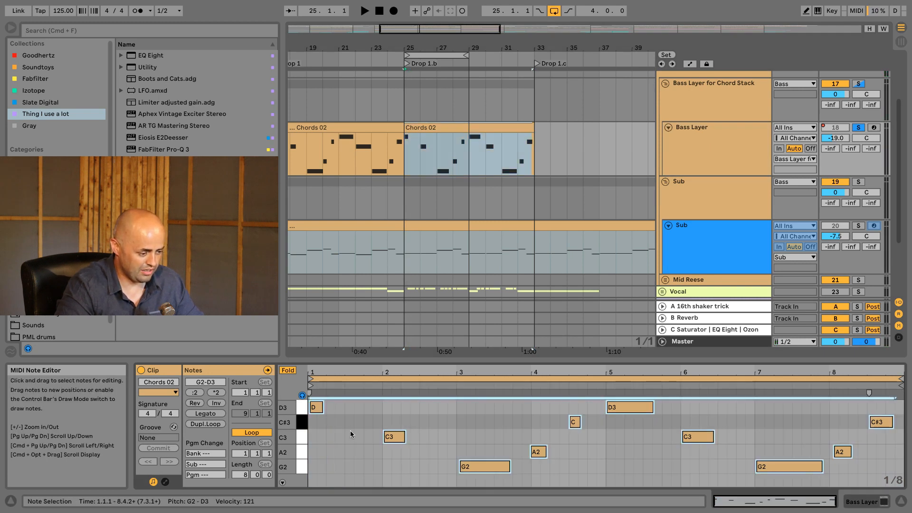
pyautogui.press('super+shift+u')
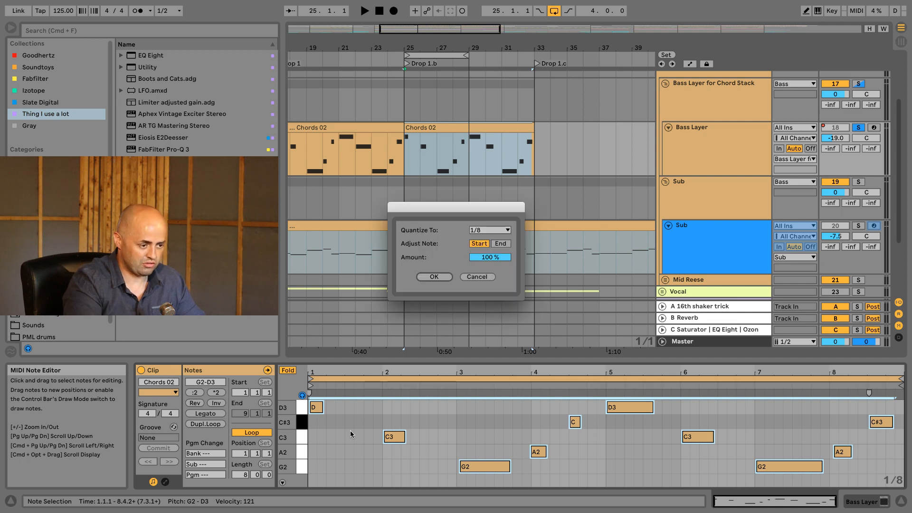
pyautogui.click(486, 231)
pyautogui.click(489, 231)
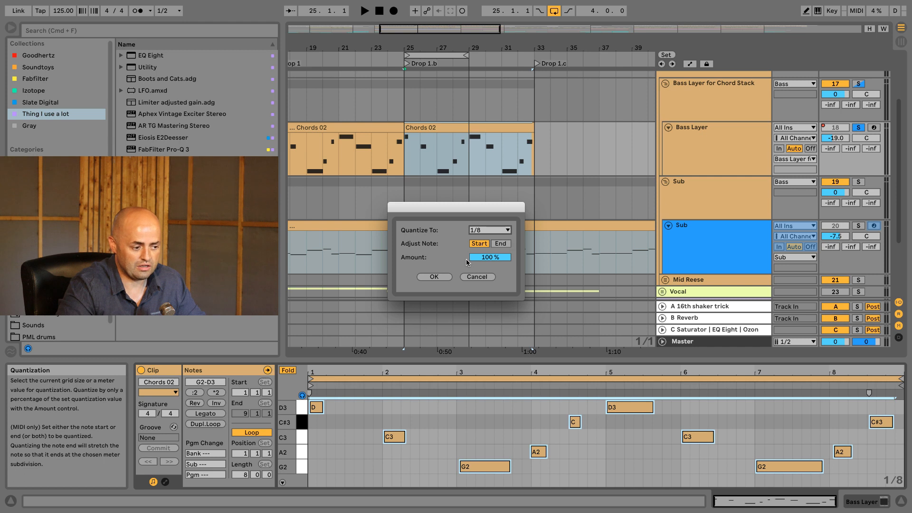
pyautogui.click(434, 277)
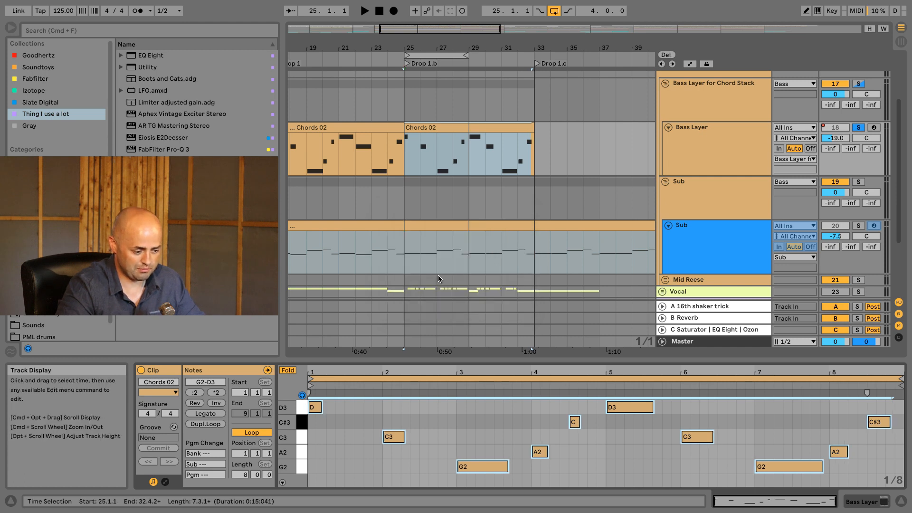
pyautogui.click(223, 415)
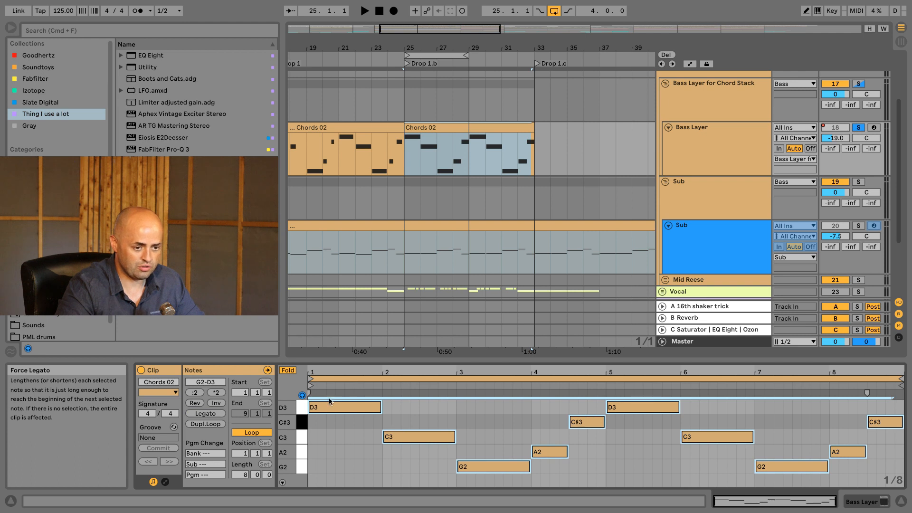
# Delete the automation of the Bass Layer track's activator
pyautogui.rightClick(832, 127)
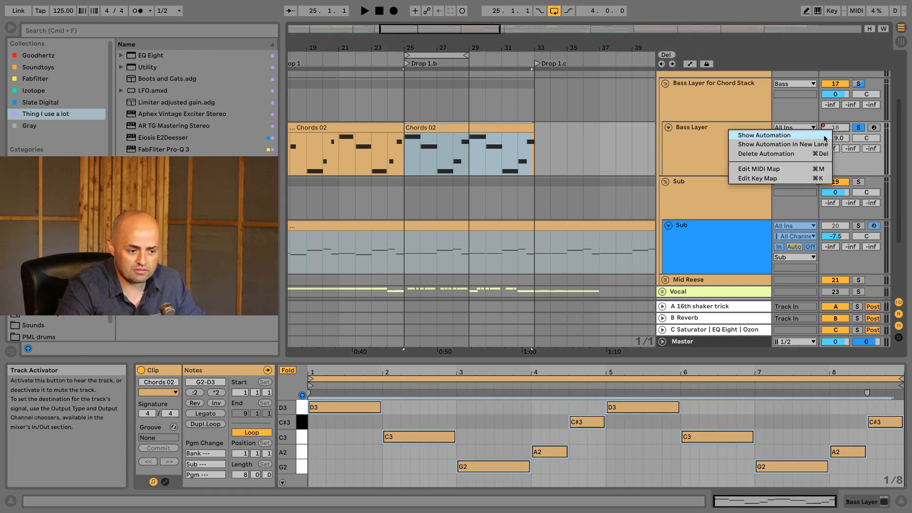
pyautogui.click(807, 154)
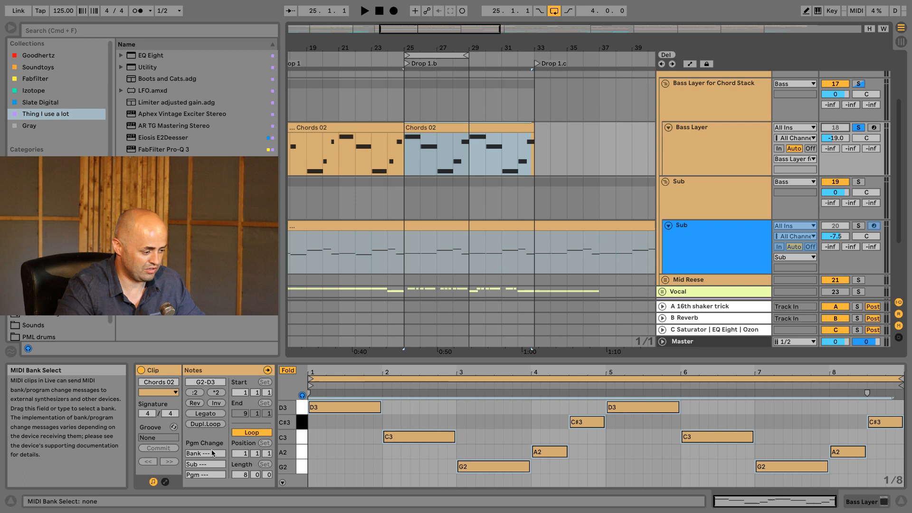
# Draw the Chords 02 clip's 64 - Hold envelope flat at its minimum across the clip and hide the envelopes
pyautogui.click(165, 482)
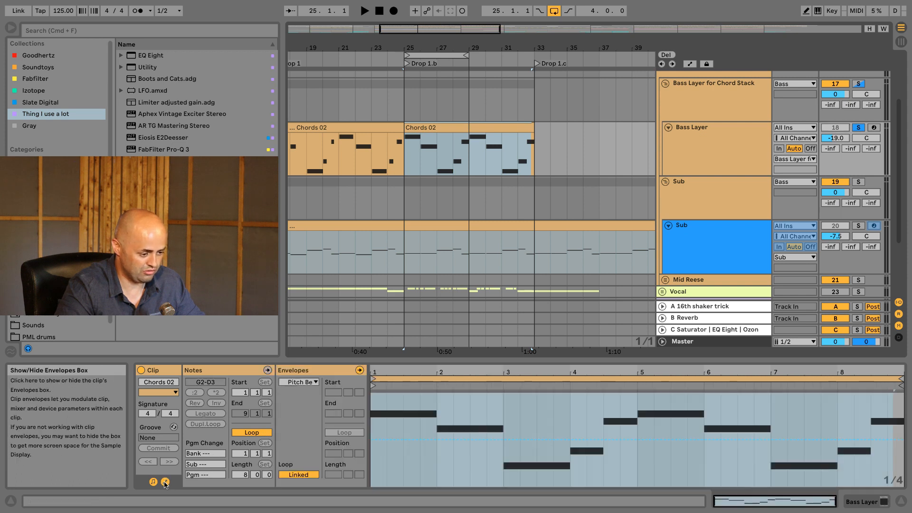
pyautogui.click(298, 381)
pyautogui.click(302, 404)
pyautogui.press('b')
pyautogui.moveTo(395, 428); pyautogui.dragTo(894, 427)
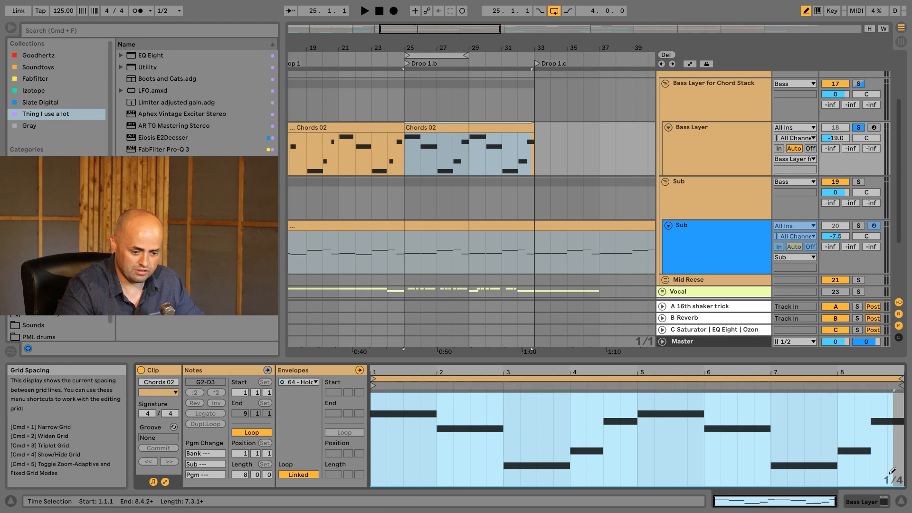
pyautogui.click(735, 94)
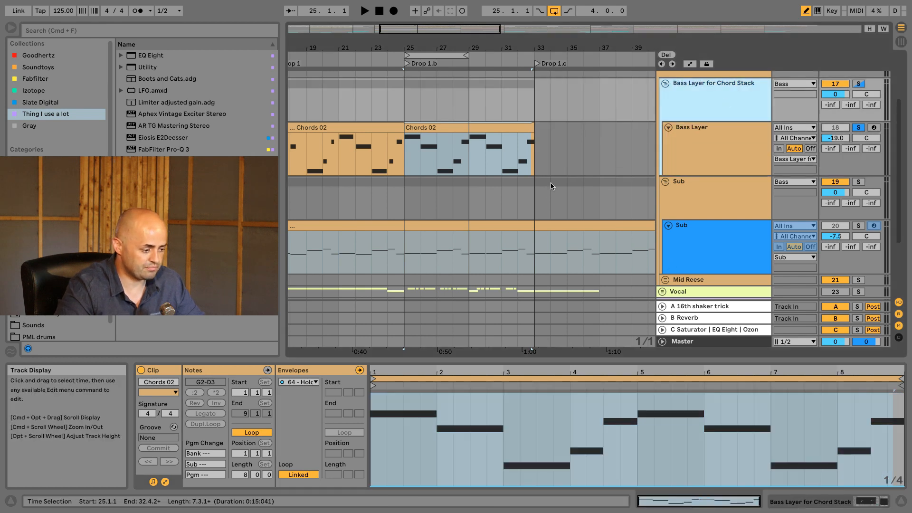
pyautogui.click(165, 481)
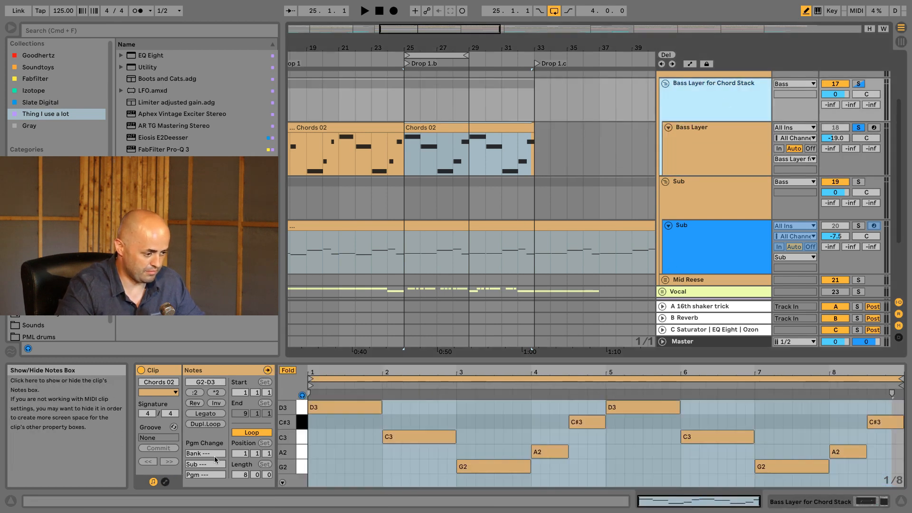
# Unfreeze the Sub track
pyautogui.click(751, 147)
pyautogui.click(693, 241)
pyautogui.rightClick(694, 241)
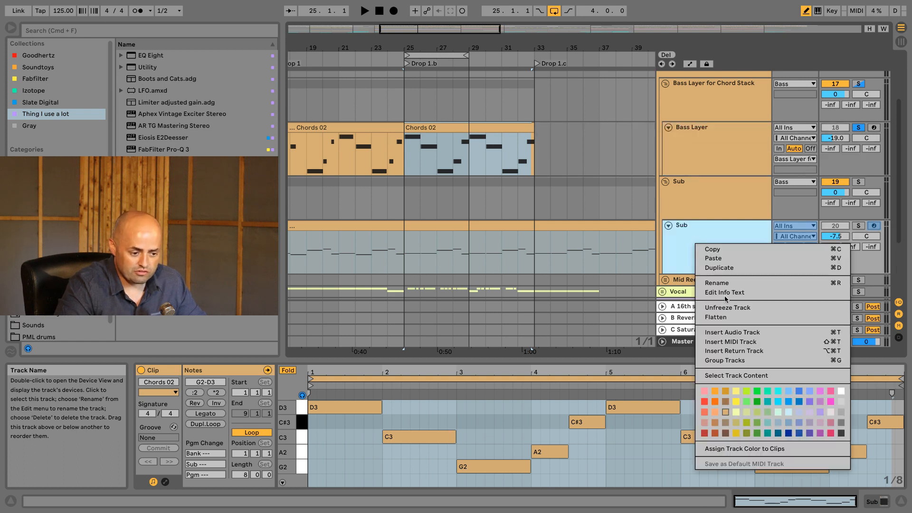
pyautogui.click(730, 309)
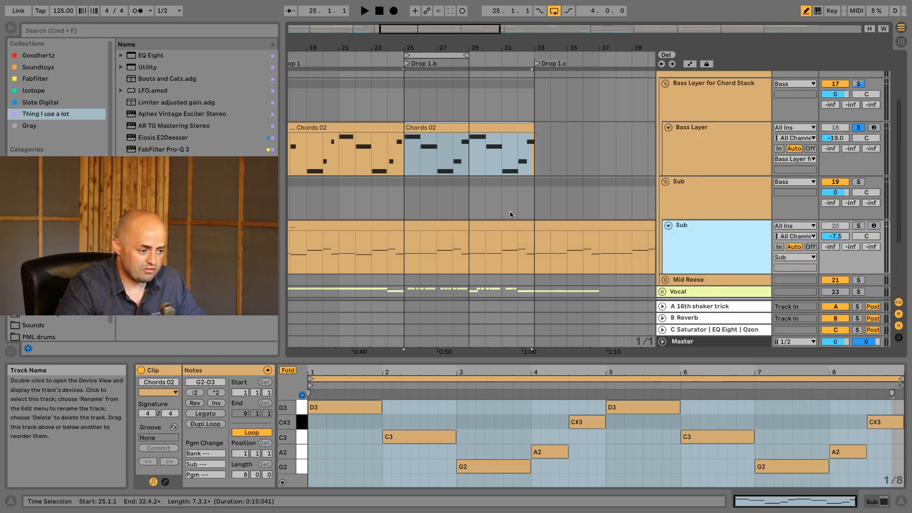
# Transpose the D0 notes in bars 2 and 6 of the Sub clip down to C0, using the unfolded note view
pyautogui.click(447, 226)
pyautogui.press('b')
pyautogui.click(287, 370)
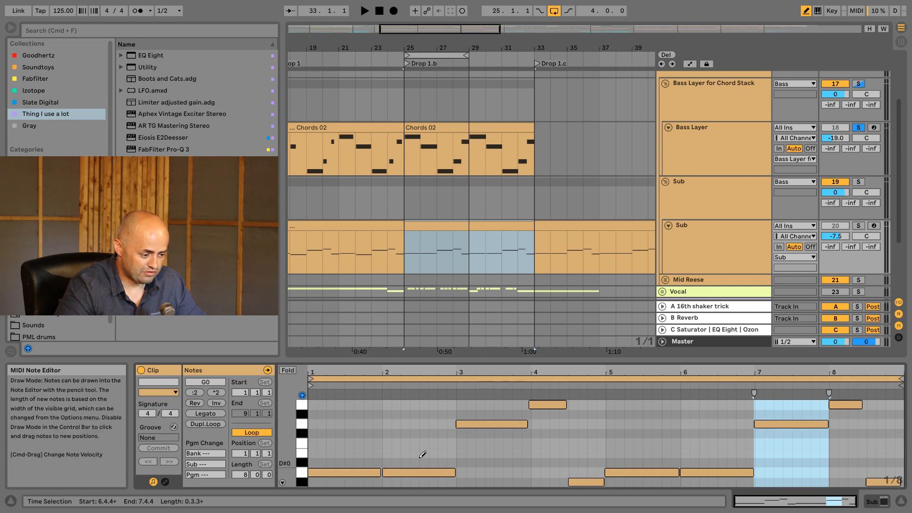
pyautogui.click(420, 468)
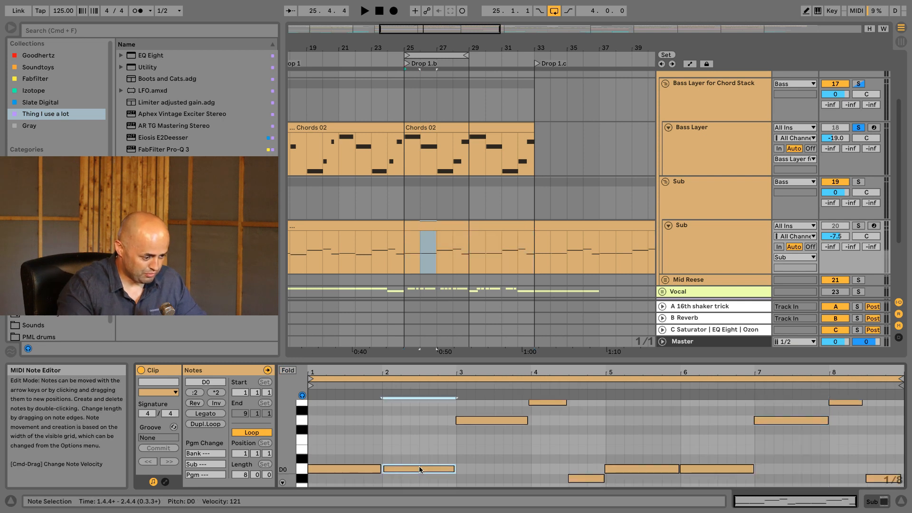
pyautogui.moveTo(419, 467); pyautogui.dragTo(407, 483)
pyautogui.scroll(-2, 409, 475)
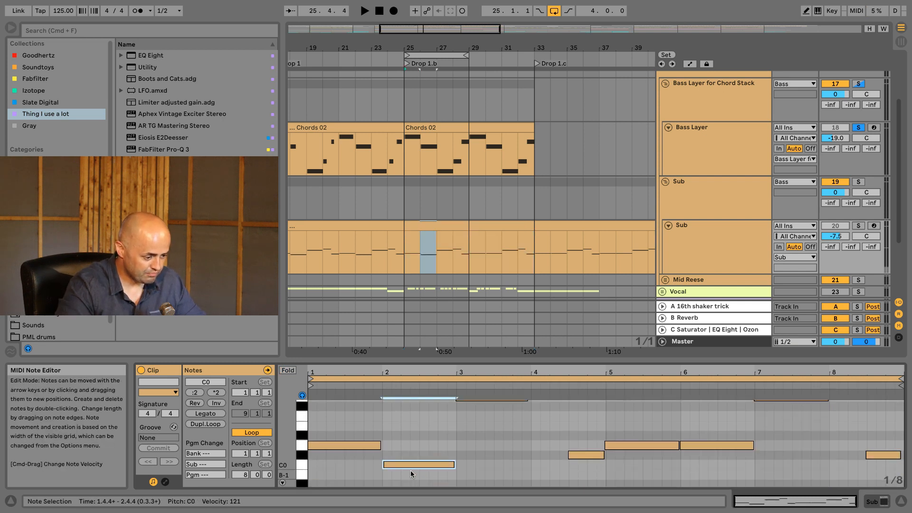
pyautogui.moveTo(712, 444); pyautogui.dragTo(712, 464)
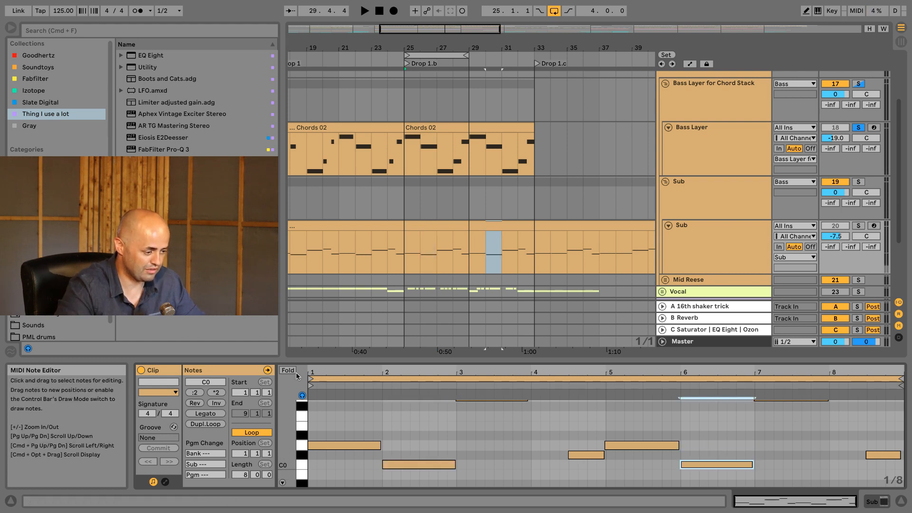
pyautogui.press('f')
# Quantize all notes in the Sub clip with the current quantization settings
pyautogui.click(419, 422)
pyautogui.press('super+a')
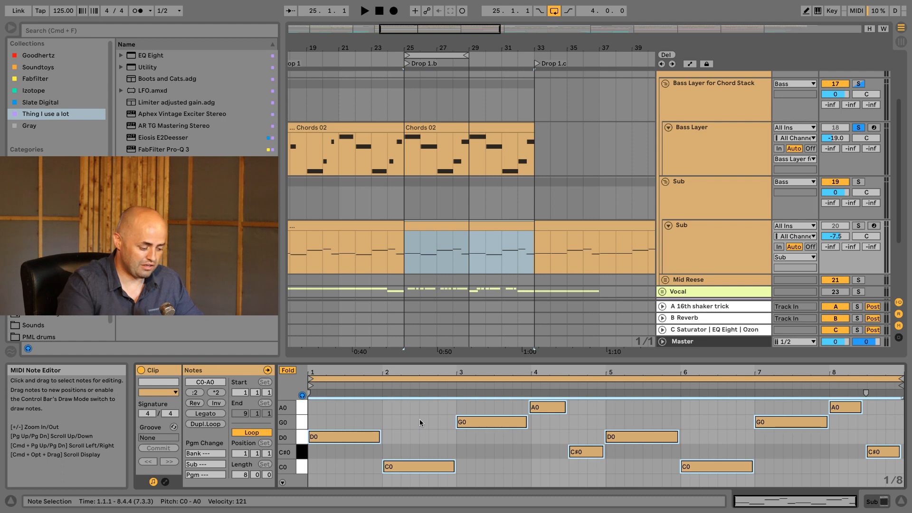
pyautogui.press('shift+super+u')
pyautogui.click(442, 277)
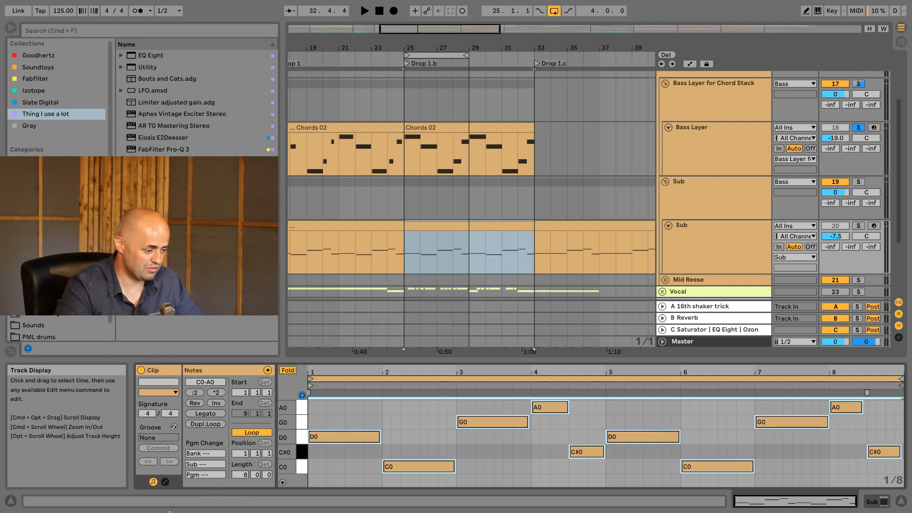
# Apply Legato to all notes in the Sub clip
pyautogui.click(211, 415)
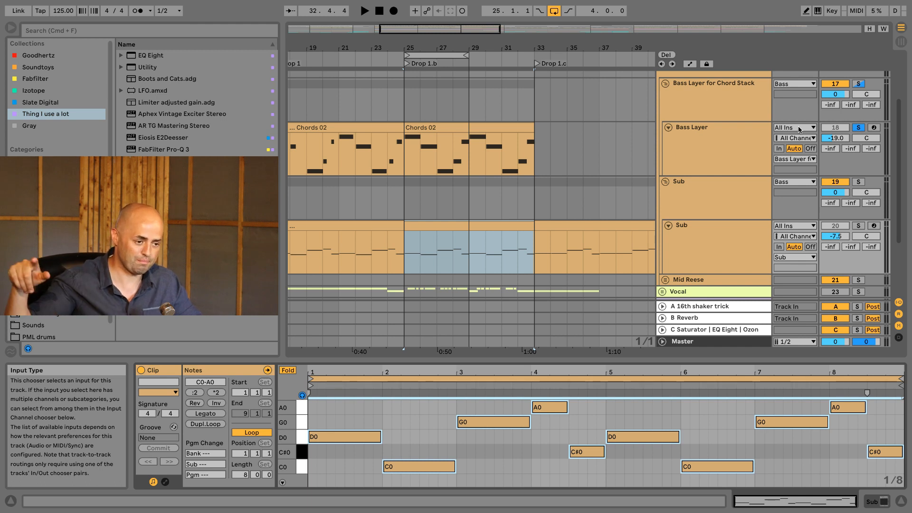
# Turn off the Bass Layer's solo and inspect the devices on that track and on its Bass Layer for Chord Stack group
pyautogui.click(733, 107)
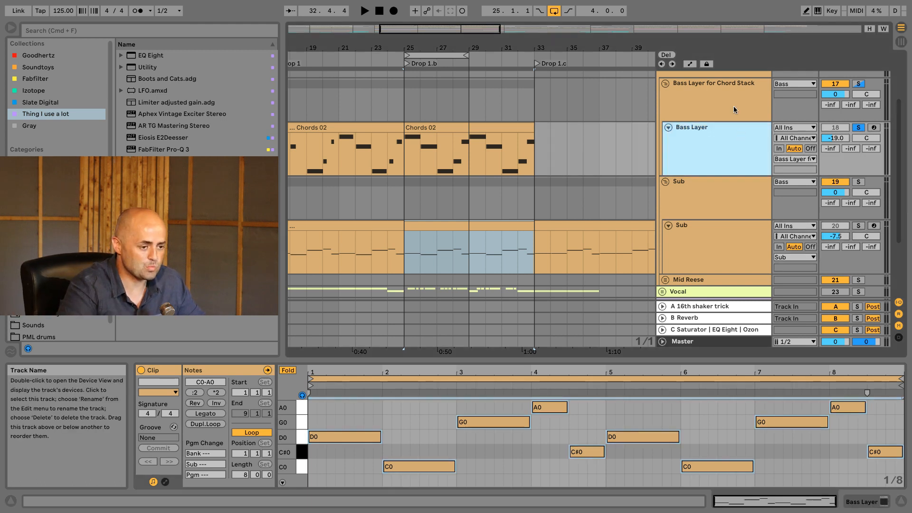
pyautogui.click(736, 132)
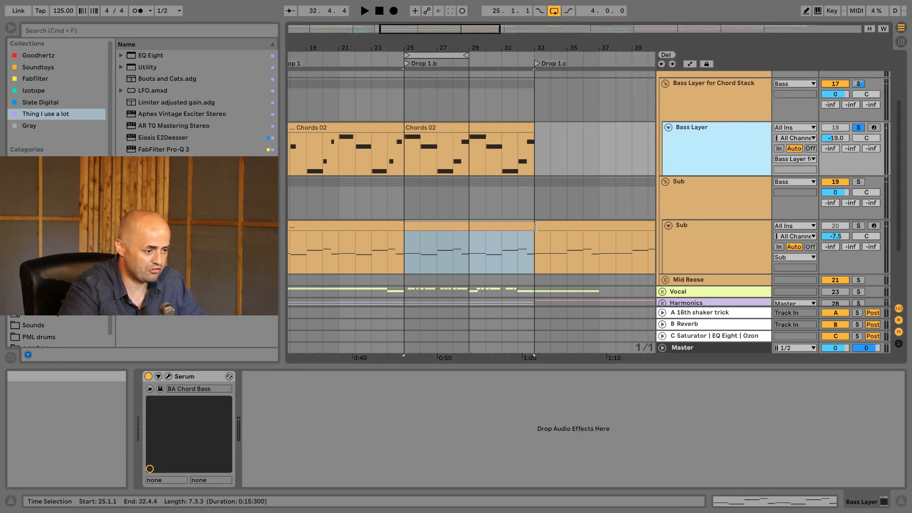
pyautogui.click(184, 376)
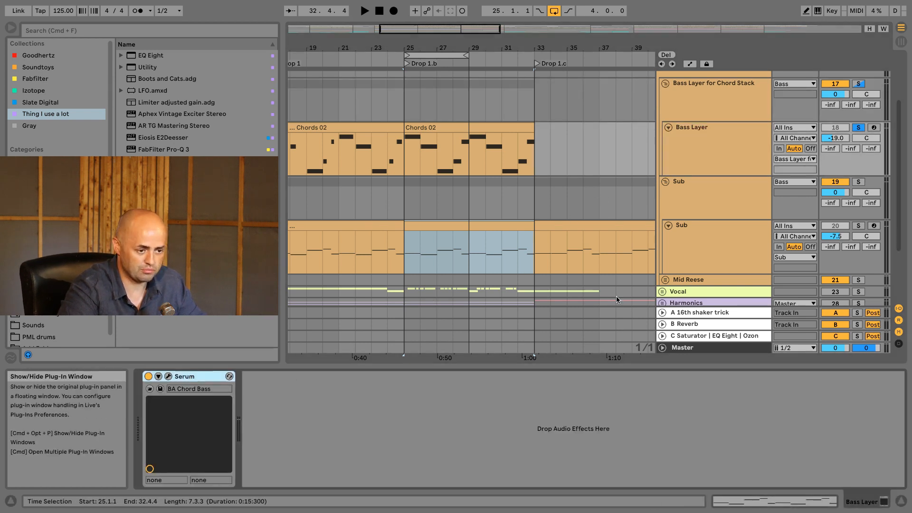
pyautogui.scroll(3, 735, 193)
pyautogui.click(735, 193)
pyautogui.click(856, 164)
pyautogui.click(733, 173)
pyautogui.click(704, 133)
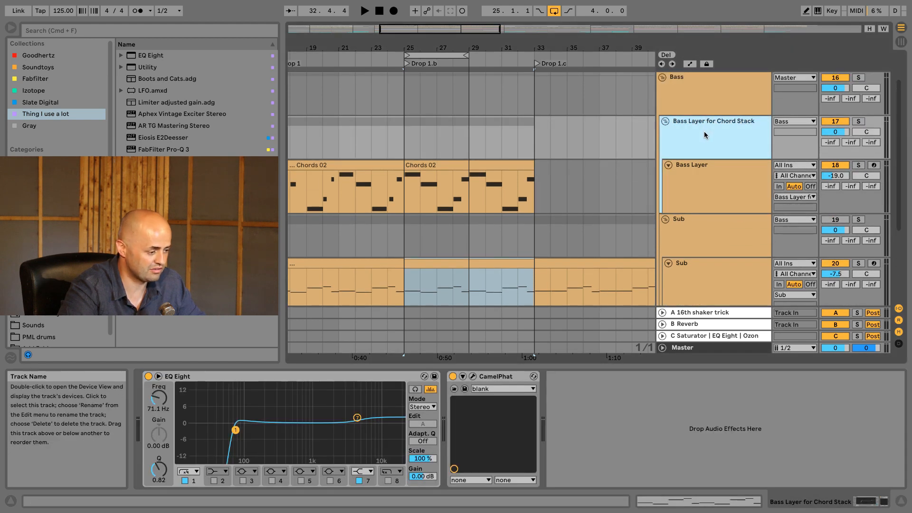
pyautogui.click(699, 177)
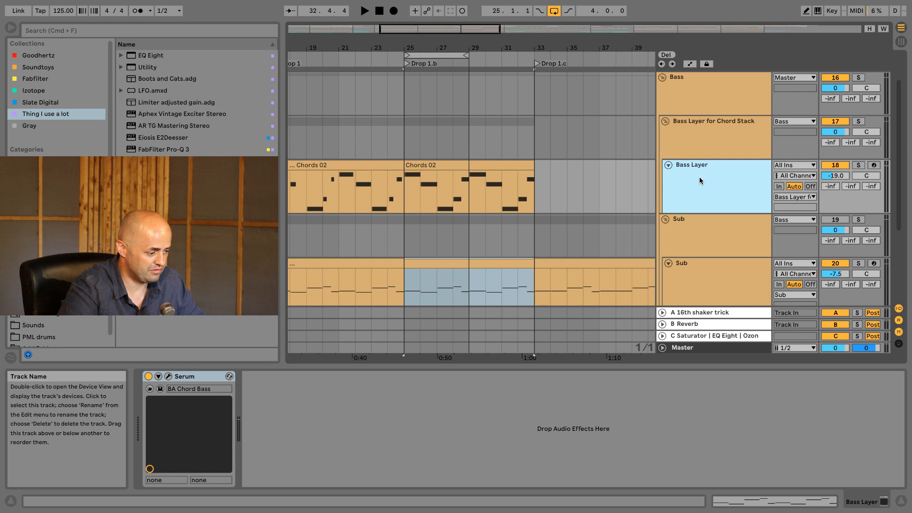
# Ungroup the Bass Layer for Chord Stack group
pyautogui.click(704, 141)
pyautogui.rightClick(704, 141)
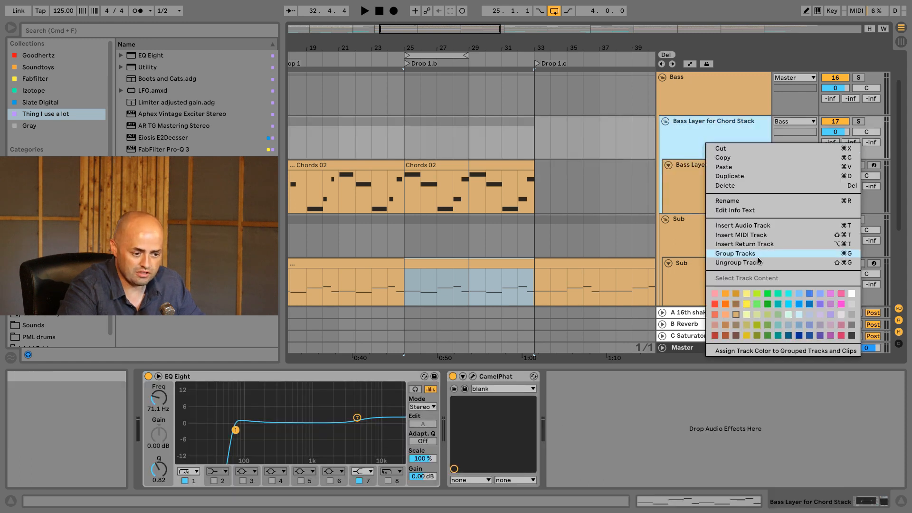
pyautogui.click(739, 262)
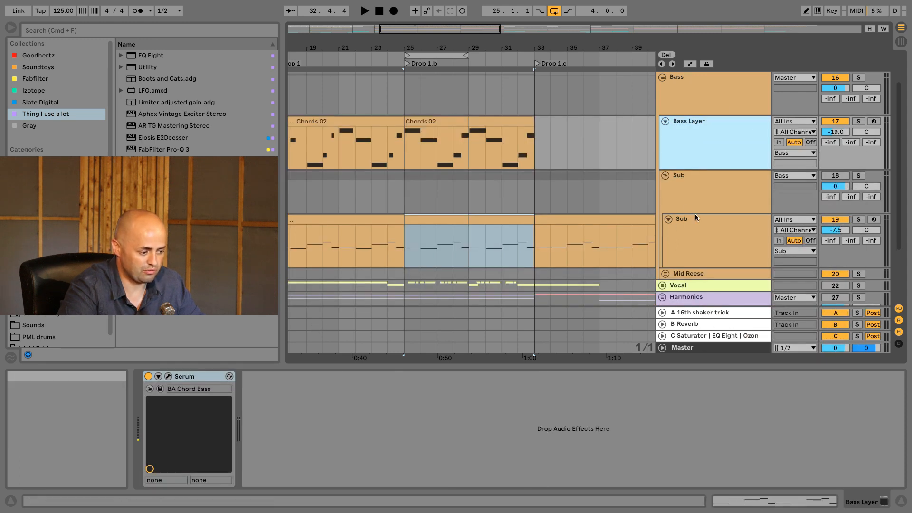
# Rename the Bass Layer track as Mid Layer
pyautogui.press('super+r')
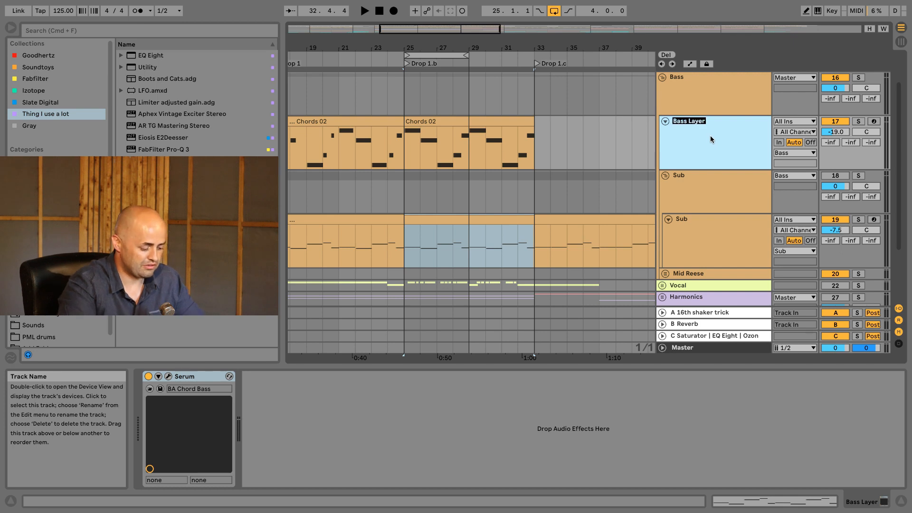
pyautogui.write('Mid Lay')
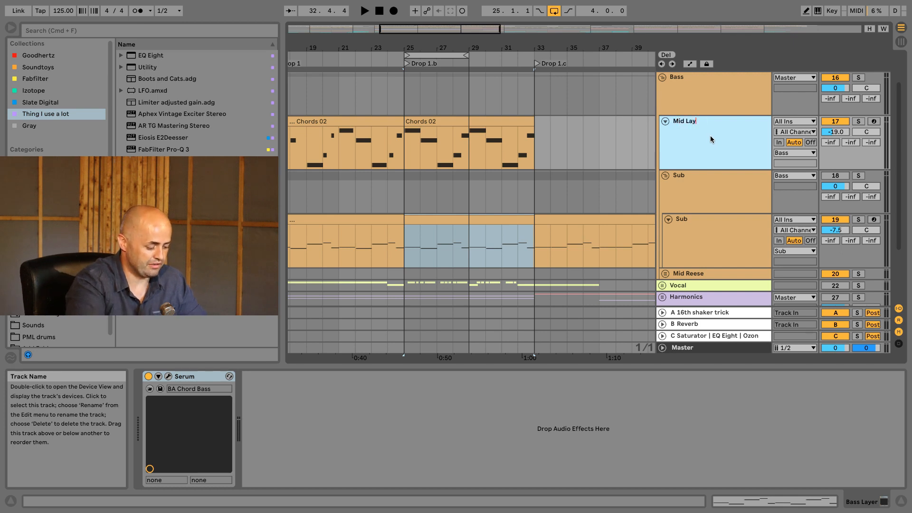
pyautogui.write('er')
pyautogui.press('Return')
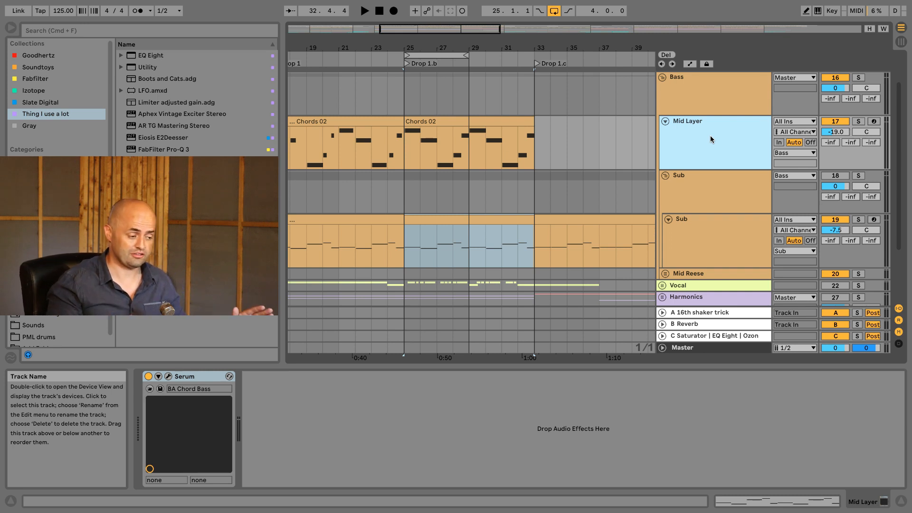
# Turn off the filter in the Mid Layer track's Serum and play the track in solo
pyautogui.click(170, 377)
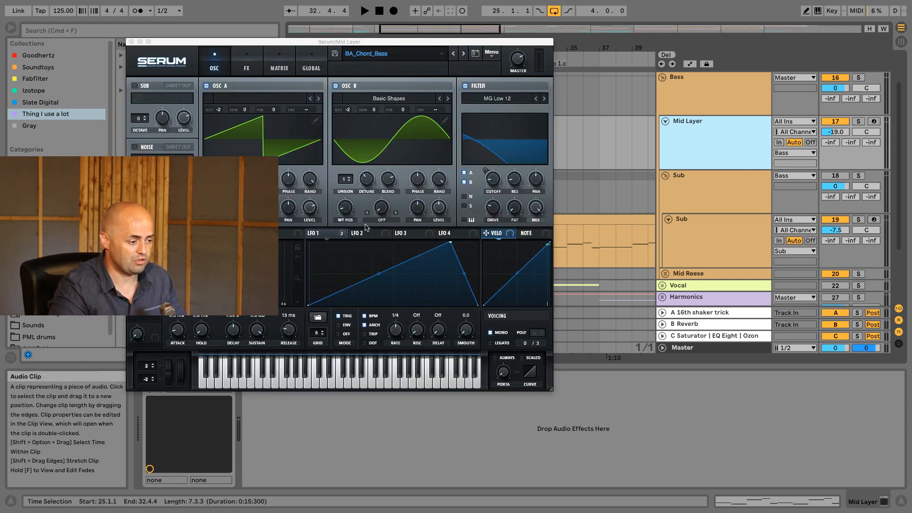
pyautogui.click(464, 87)
pyautogui.moveTo(481, 43); pyautogui.dragTo(567, 97)
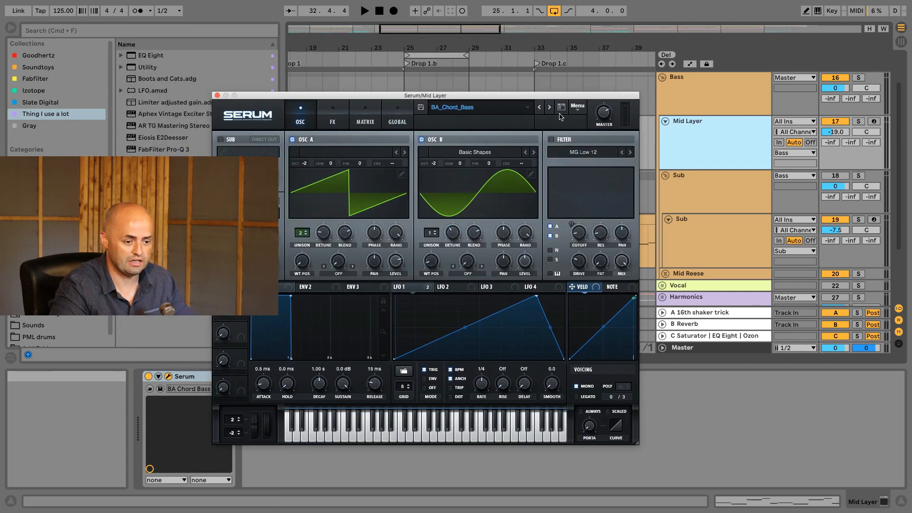
pyautogui.click(858, 122)
pyautogui.press('space')
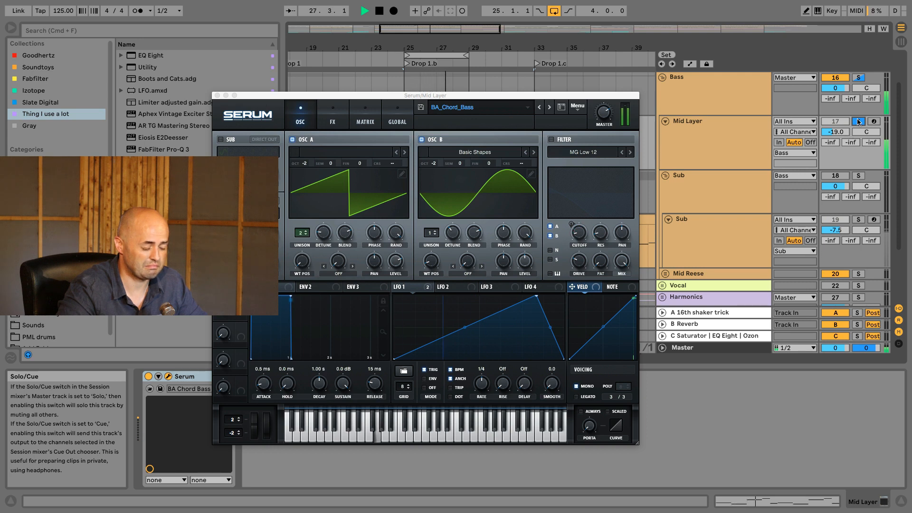
# Add EQ Eight after Serum on the Mid Layer track with a gentle low cut at about 111 Hz and band 3 off
pyautogui.click(217, 96)
pyautogui.moveTo(133, 54); pyautogui.dragTo(318, 404)
pyautogui.moveTo(281, 433); pyautogui.dragTo(350, 443)
pyautogui.press('space')
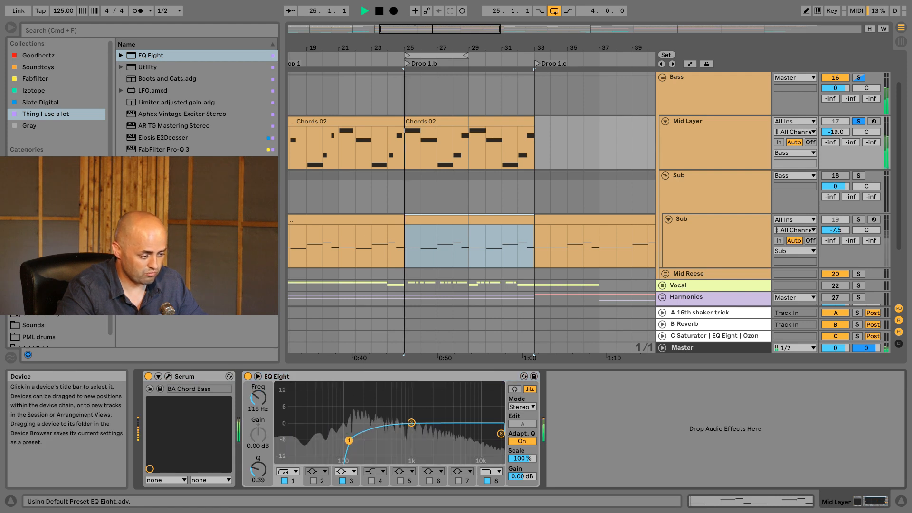
pyautogui.click(342, 481)
pyautogui.press('space')
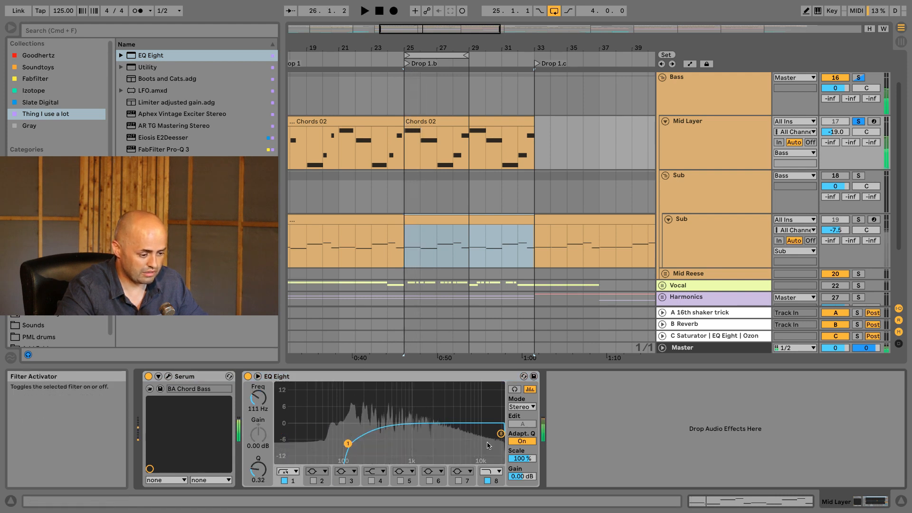
# Try a high cut at about 10.2 kHz with Q 0.25 on EQ Eight's band 8 during playback
pyautogui.click(497, 471)
pyautogui.click(506, 431)
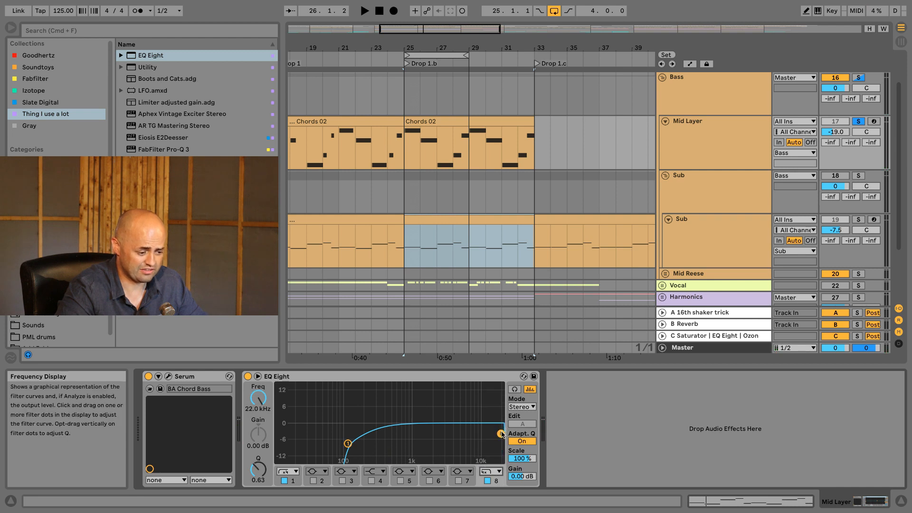
pyautogui.press('space')
pyautogui.moveTo(492, 435); pyautogui.dragTo(479, 447)
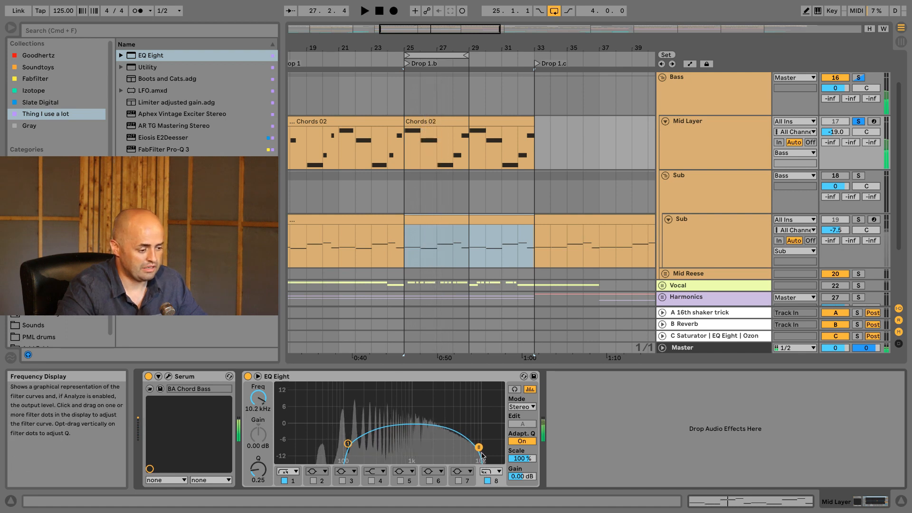
pyautogui.press('space')
# Change EQ Eight's band 8 to a high shelf at about 5.16 kHz with about -4.09 dB gain
pyautogui.click(489, 473)
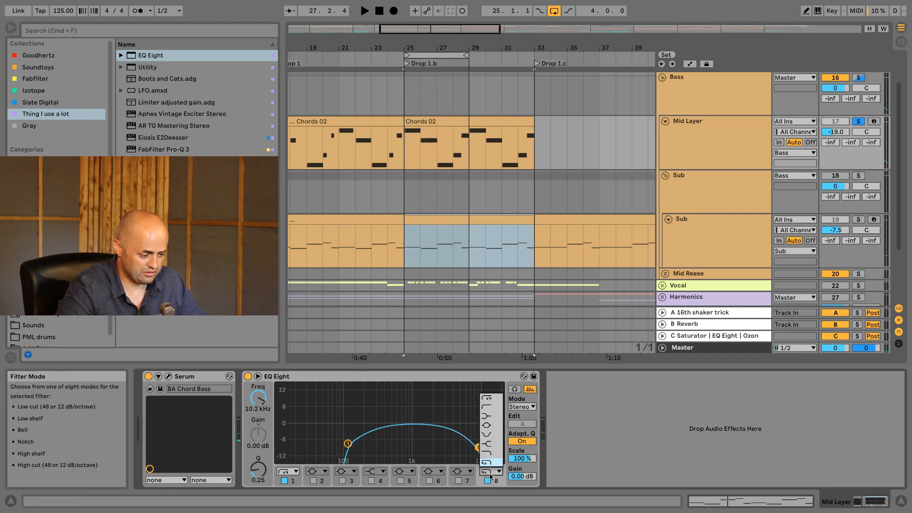
pyautogui.click(486, 444)
pyautogui.moveTo(479, 423); pyautogui.dragTo(459, 432)
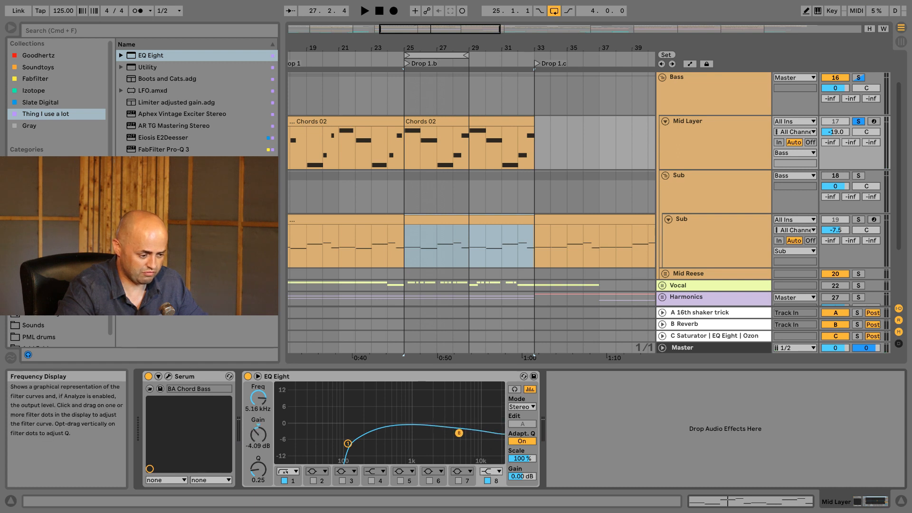
# Enable band 7 of EQ Eight as a high cut at about 17.8 kHz with Q 0.38
pyautogui.click(463, 471)
pyautogui.click(461, 456)
pyautogui.click(458, 481)
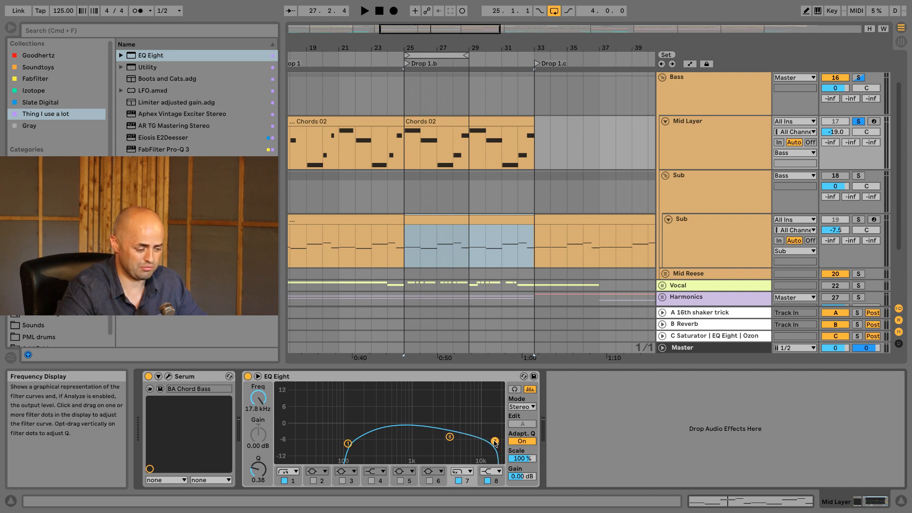
# Fine-tune EQ Eight during playback: lower the band 8 shelf, move the high cut to about 13.5 kHz and the low cut to 116 Hz
pyautogui.press('space')
pyautogui.moveTo(449, 437); pyautogui.dragTo(438, 442)
pyautogui.moveTo(495, 441); pyautogui.dragTo(486, 439)
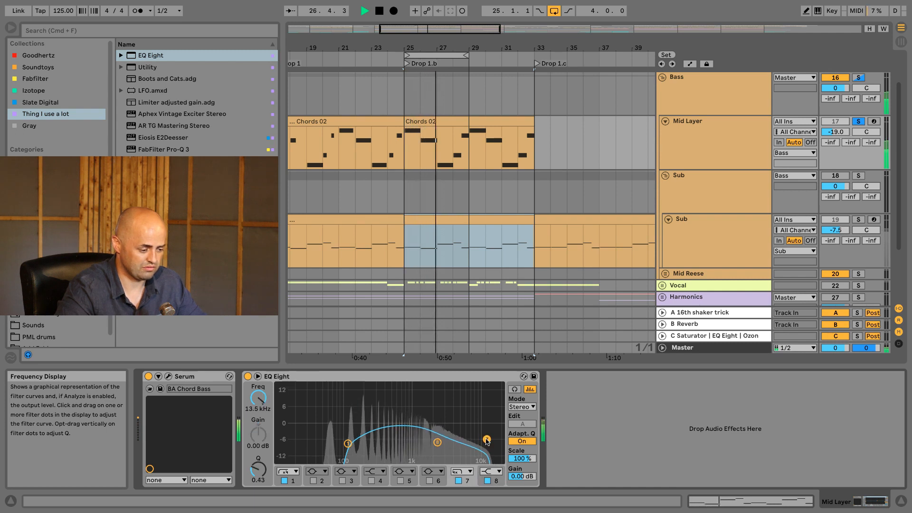
pyautogui.moveTo(348, 443); pyautogui.dragTo(349, 442)
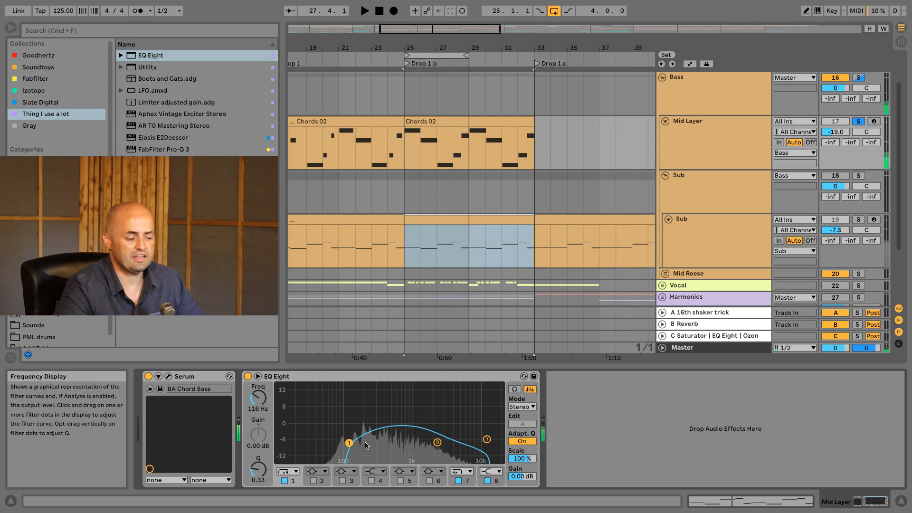
pyautogui.press('space')
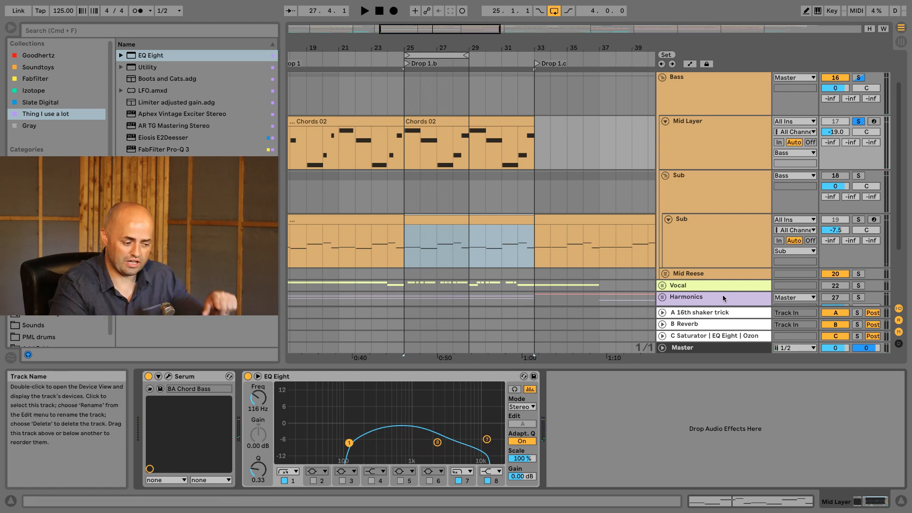
pyautogui.moveTo(530, 479); pyautogui.dragTo(530, 479)
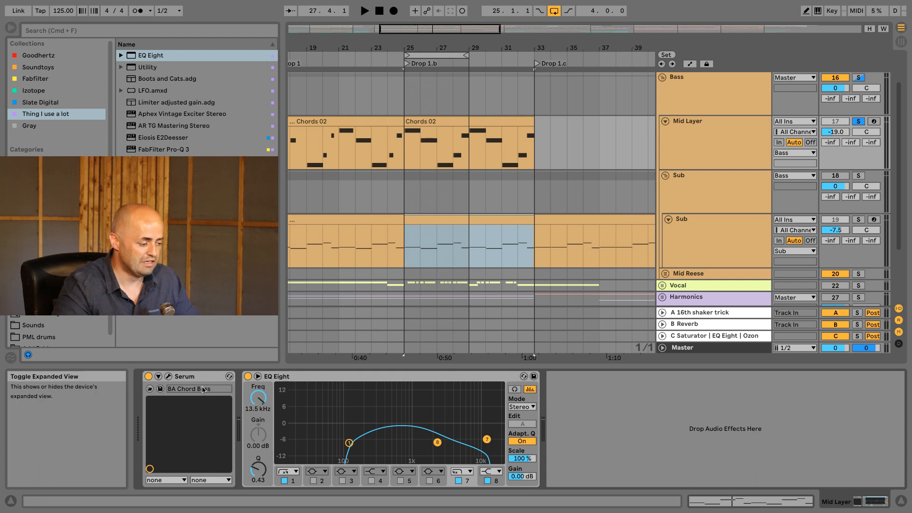
# Review the oscillator settings in the Mid Layer track's Serum and close its window
pyautogui.click(192, 378)
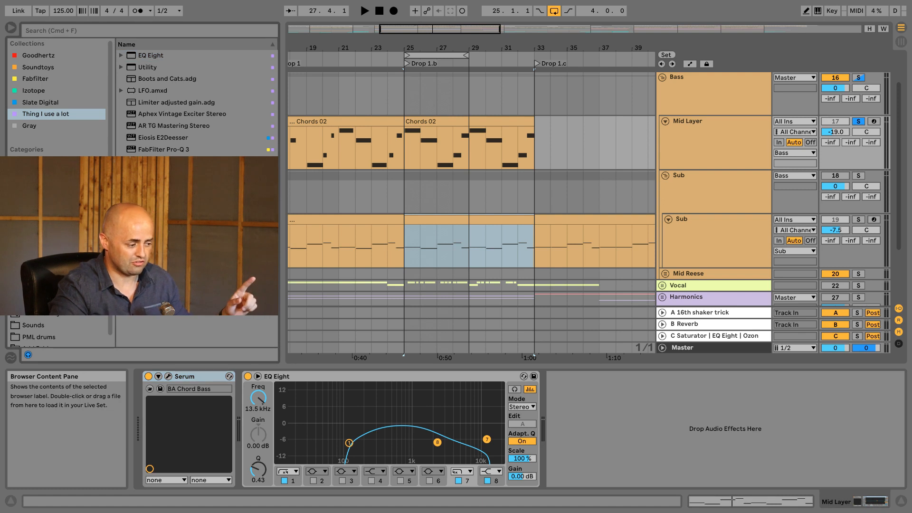
pyautogui.click(169, 376)
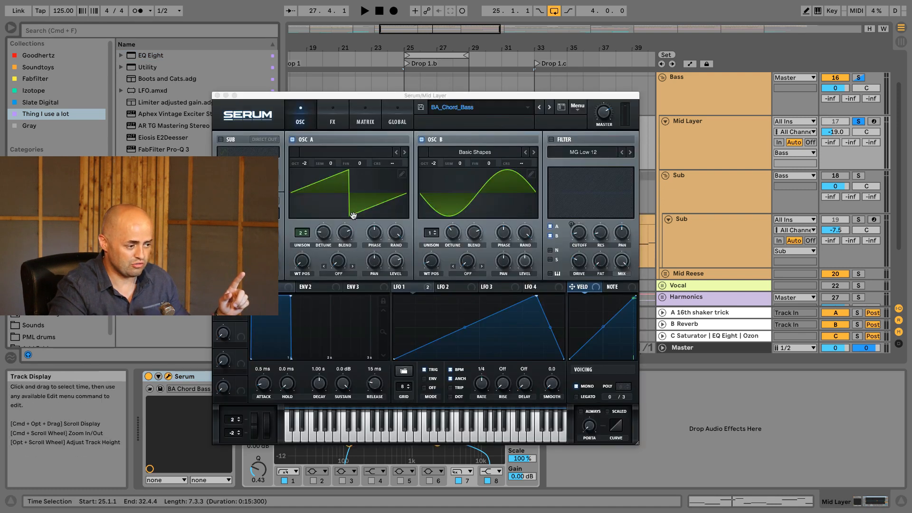
pyautogui.click(217, 96)
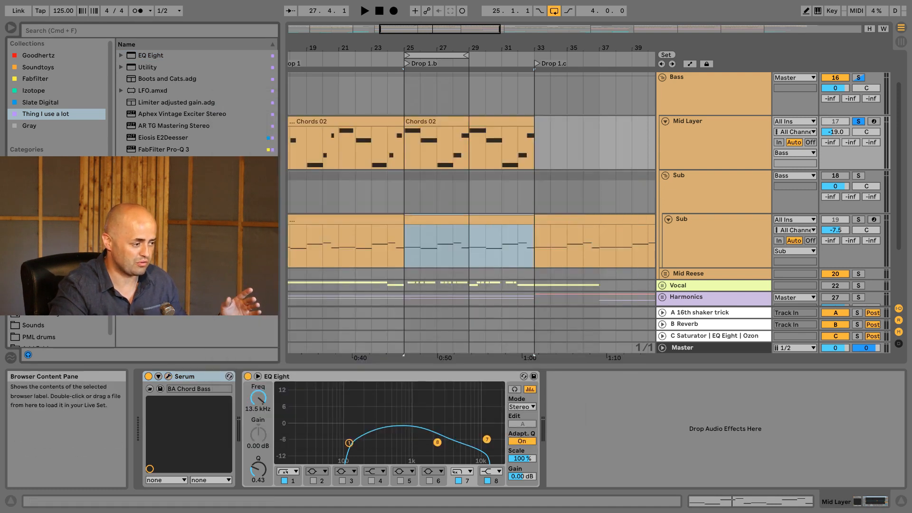
# Insert Ozone Imager after EQ Eight on the Mid Layer track, enable Stereoize and set the Width to 3.8
pyautogui.moveTo(553, 377); pyautogui.dragTo(597, 400)
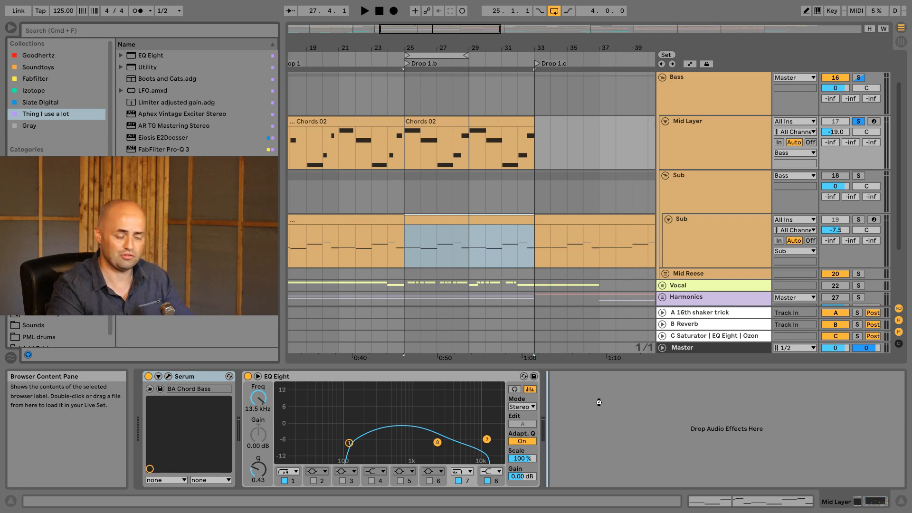
pyautogui.moveTo(365, 101); pyautogui.dragTo(519, 138)
pyautogui.click(423, 176)
pyautogui.moveTo(395, 231)
pyautogui.mouseDown()
pyautogui.moveTo(395, 222)
pyautogui.moveTo(395, 231)
pyautogui.mouseUp()
# Audition Stereoize at an Amount of about 6 during playback, switch Stereoize off and stop playback
pyautogui.press('space')
pyautogui.moveTo(436, 256); pyautogui.dragTo(439, 252)
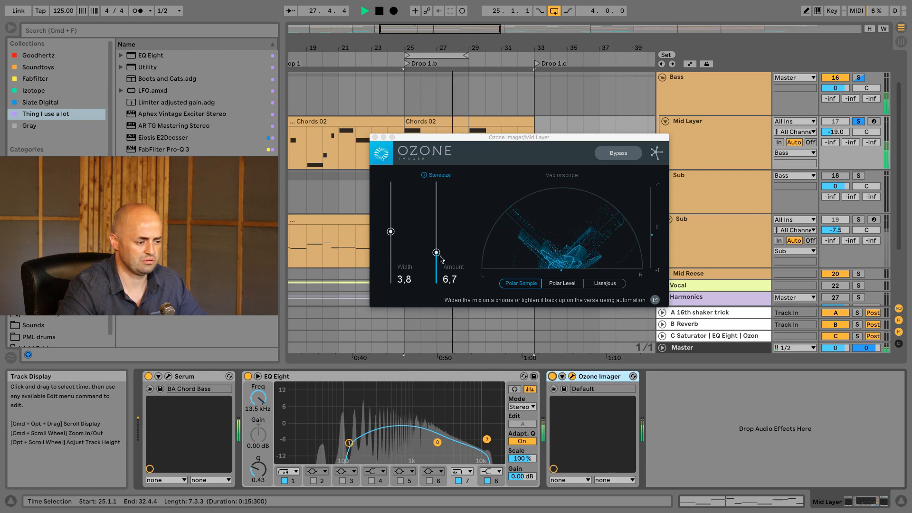
pyautogui.click(424, 175)
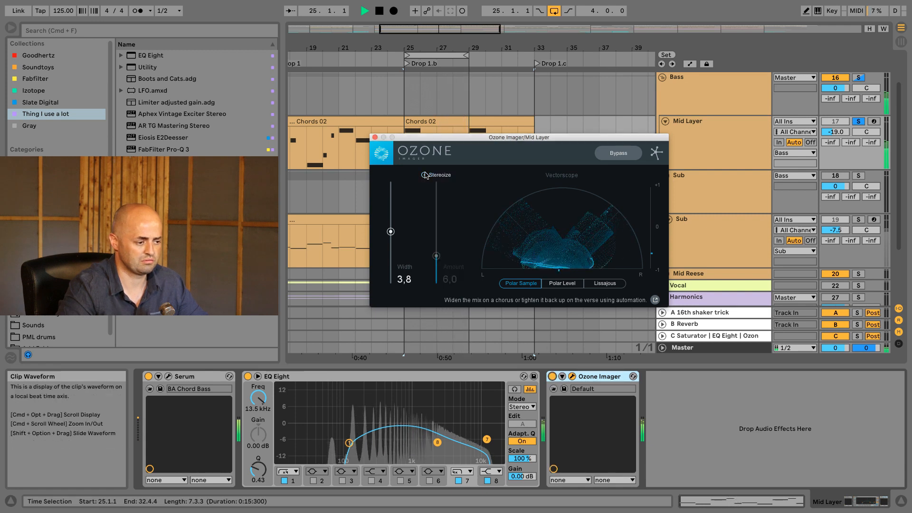
pyautogui.press('space')
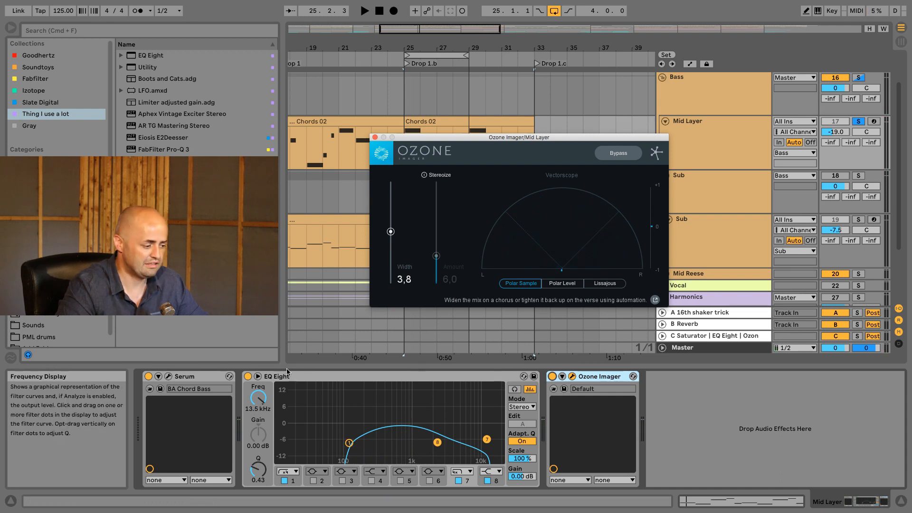
# Reduce oscillator A's unison in the Mid Layer track's Serum to 1 voice and close the Serum window
pyautogui.click(168, 376)
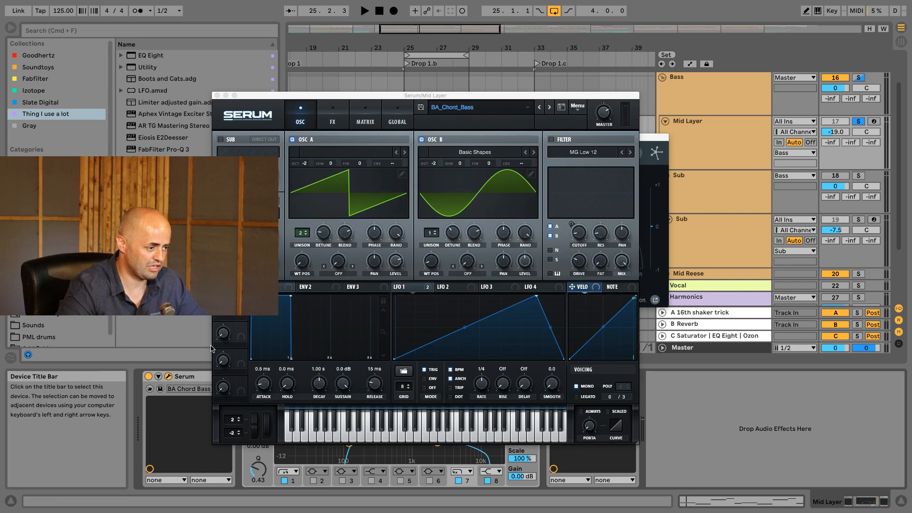
pyautogui.click(306, 234)
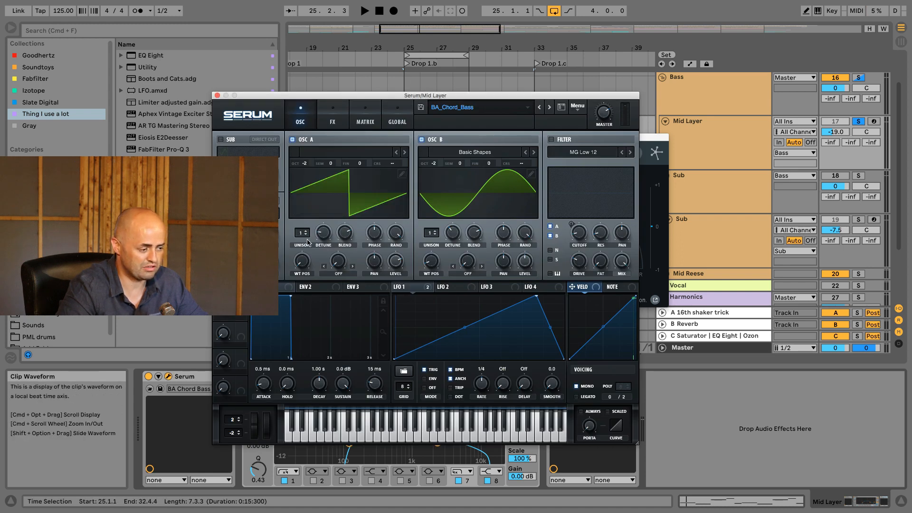
pyautogui.click(217, 96)
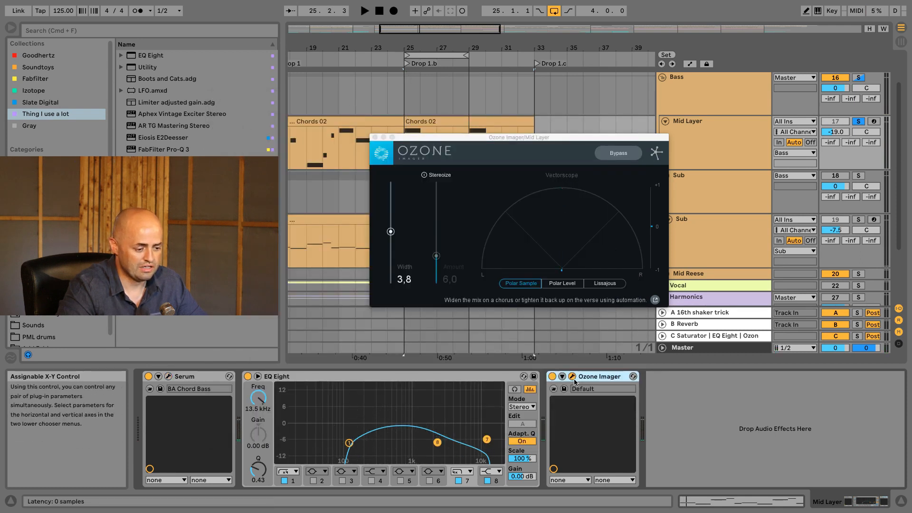
# Enable Stereoize in the Mid Layer track's Ozone Imager and raise the Width to 60.4 and the Amount to 11.3 during playback
pyautogui.click(424, 175)
pyautogui.moveTo(390, 231); pyautogui.dragTo(391, 214)
pyautogui.moveTo(436, 255); pyautogui.dragTo(436, 234)
pyautogui.press('space')
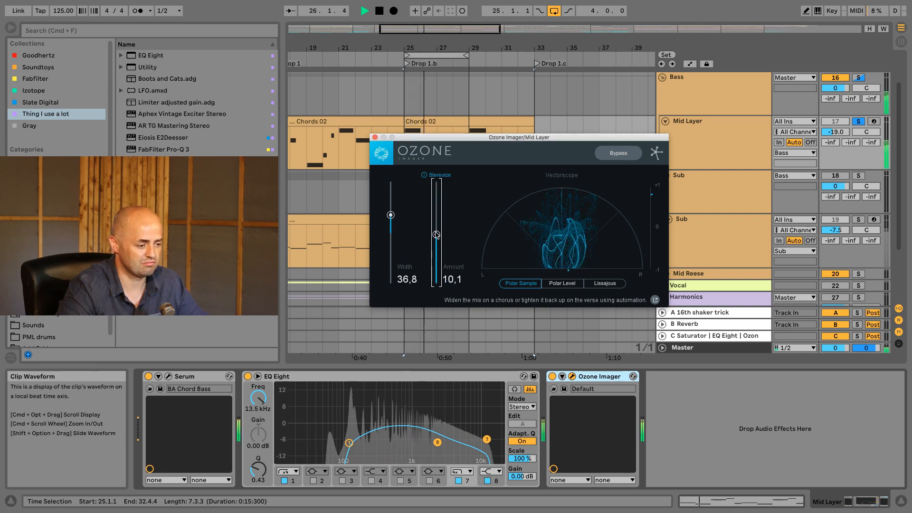
pyautogui.moveTo(390, 214); pyautogui.dragTo(390, 203)
pyautogui.moveTo(436, 234); pyautogui.dragTo(435, 228)
pyautogui.press('space')
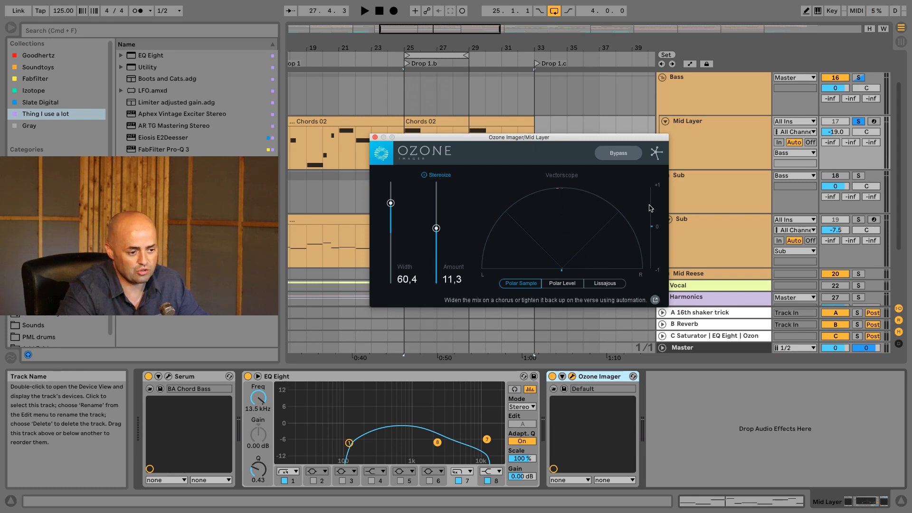
# Lower the Stereoize Amount to 9.6 while the Mid Layer track plays and close the Ozone Imager window
pyautogui.click(720, 142)
pyautogui.press('space')
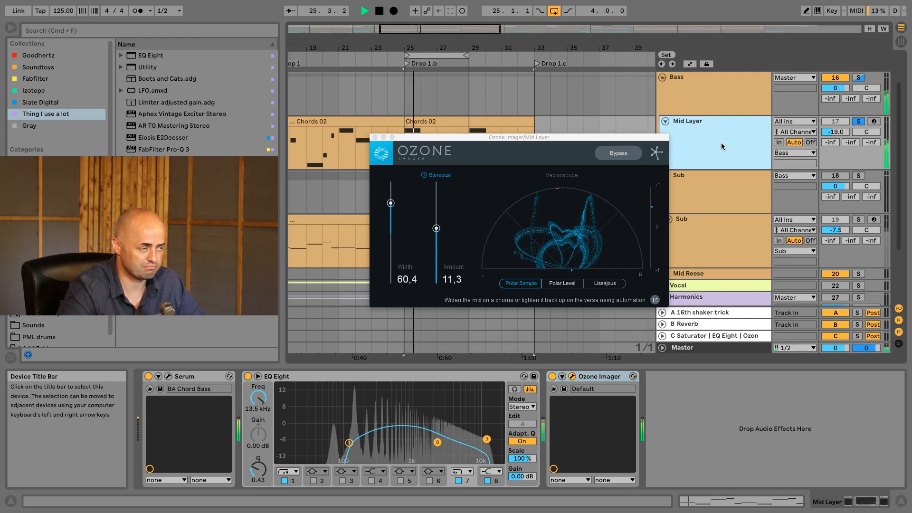
pyautogui.moveTo(436, 231); pyautogui.dragTo(439, 237)
pyautogui.press('space')
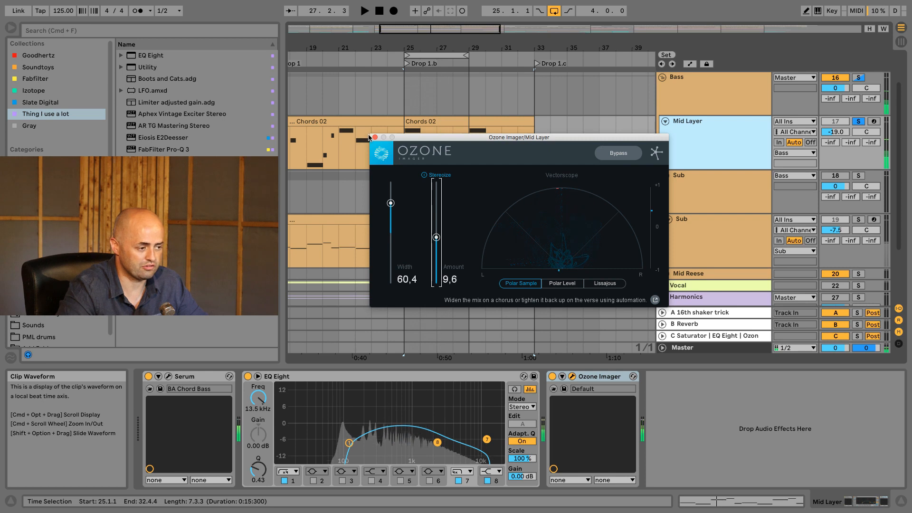
pyautogui.click(375, 137)
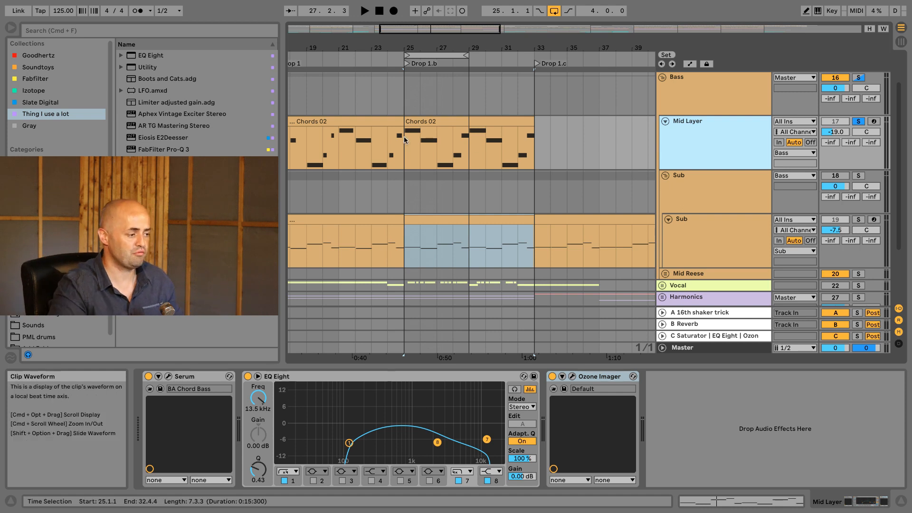
# Add the Boots and Cats rack after Ozone Imager, show its devices and shift the Shaper curve's first upper point to a later position
pyautogui.moveTo(150, 79)
pyautogui.mouseDown()
pyautogui.moveTo(413, 189)
pyautogui.moveTo(719, 401)
pyautogui.mouseUp()
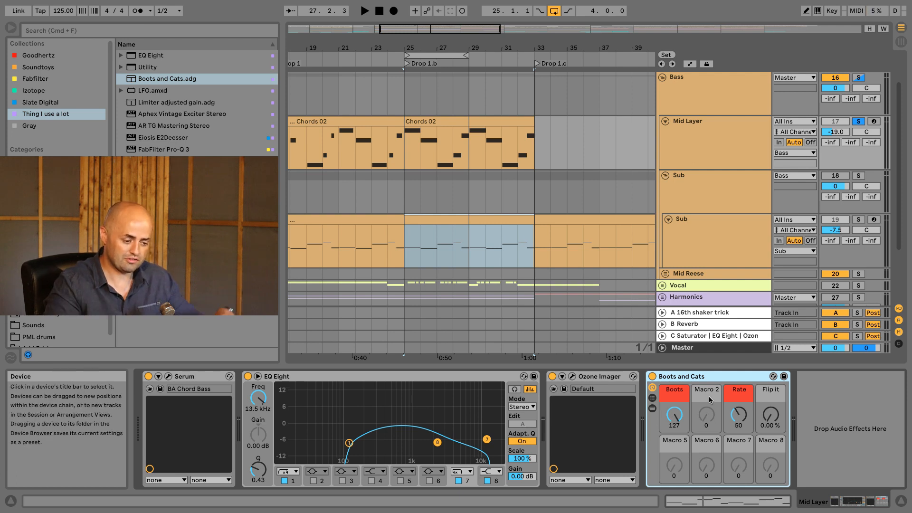
pyautogui.click(652, 408)
pyautogui.click(876, 503)
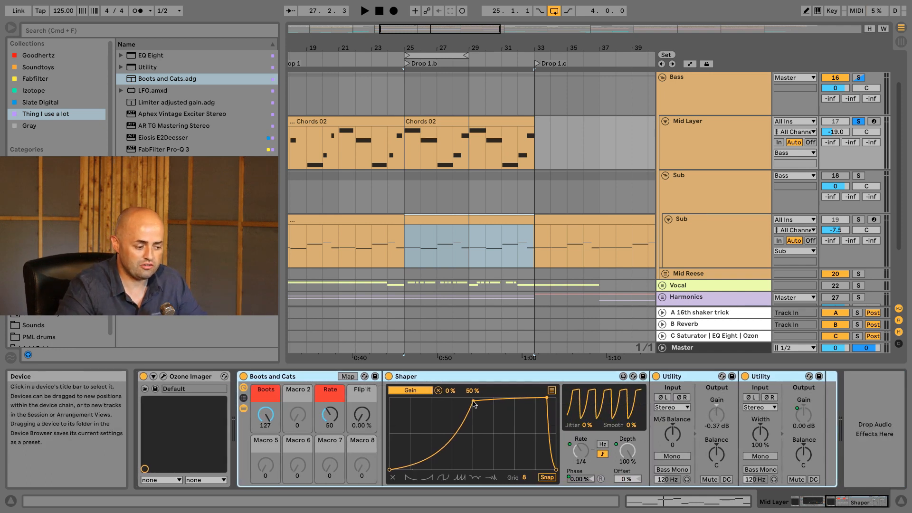
pyautogui.moveTo(475, 404); pyautogui.dragTo(515, 404)
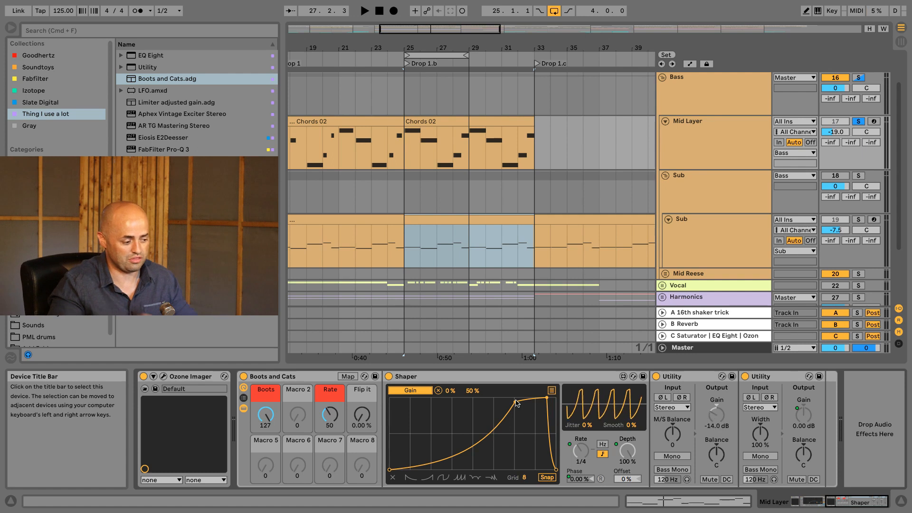
pyautogui.press('space')
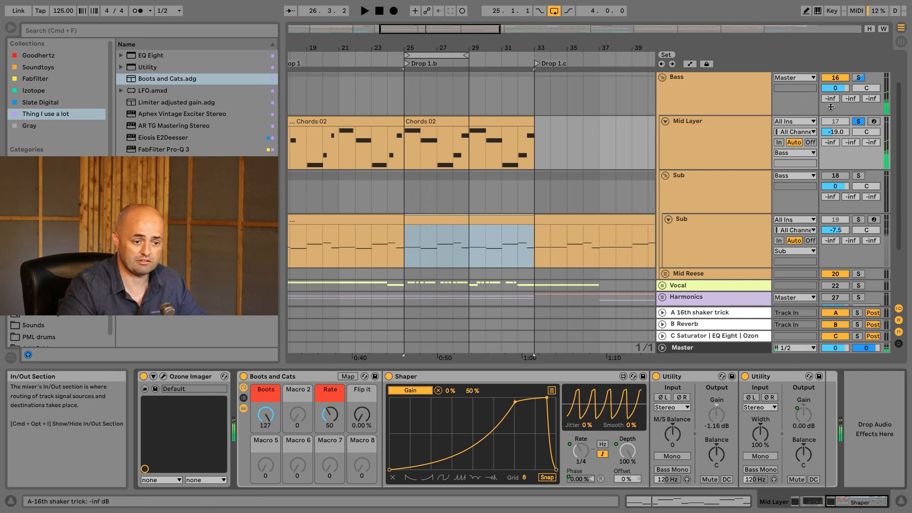
# Unsolo the Mid Layer track and raise its volume to -11.6 dB while it plays with the other tracks
pyautogui.click(858, 121)
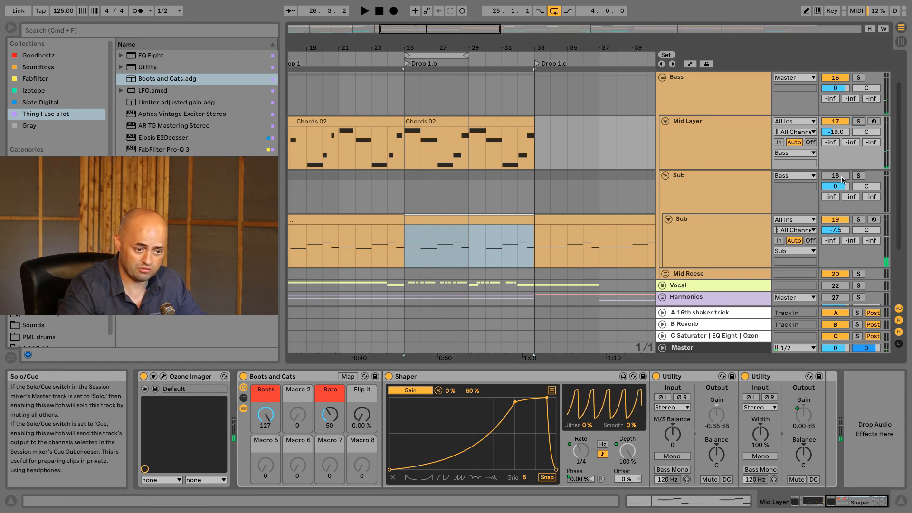
pyautogui.click(839, 219)
pyautogui.click(841, 222)
pyautogui.press('space')
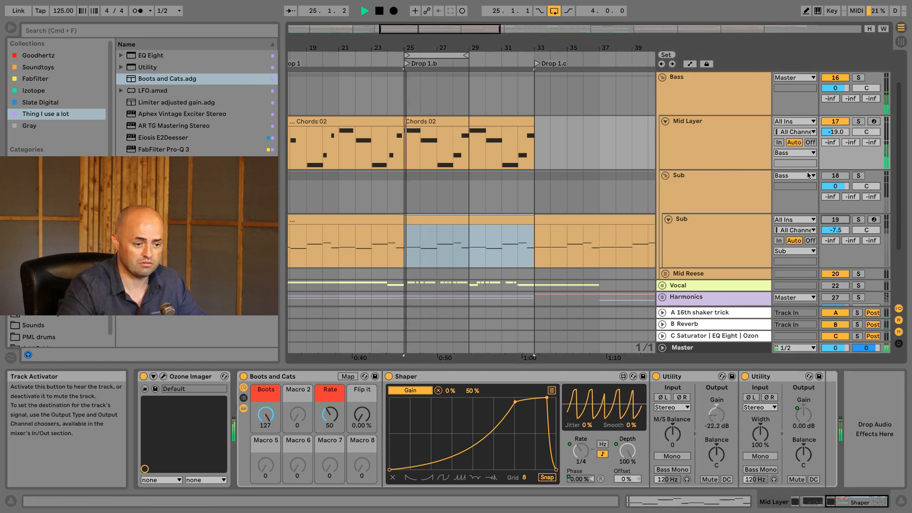
pyautogui.scroll(1, 843, 190)
pyautogui.moveTo(842, 167); pyautogui.dragTo(842, 153)
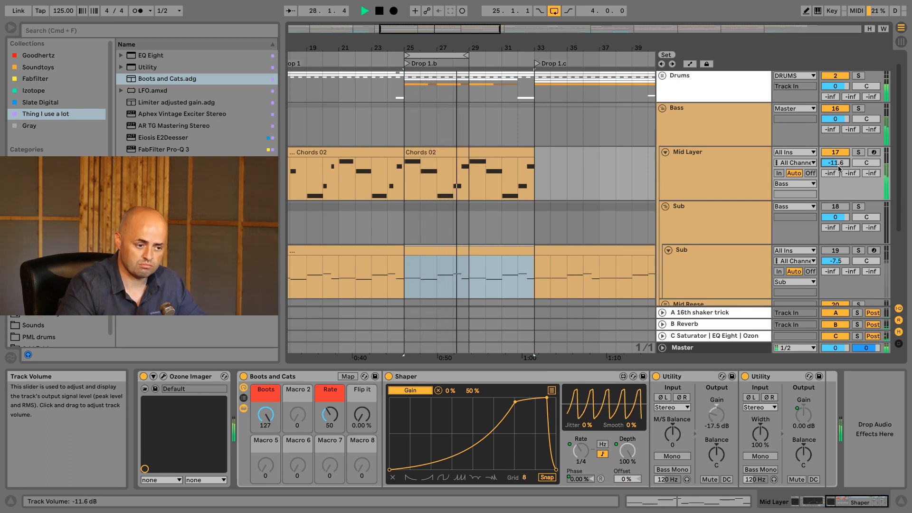
pyautogui.press('space')
# Shift the Shaper curve's first upper point slightly earlier and audition the pumping during playback
pyautogui.scroll(1, 724, 177)
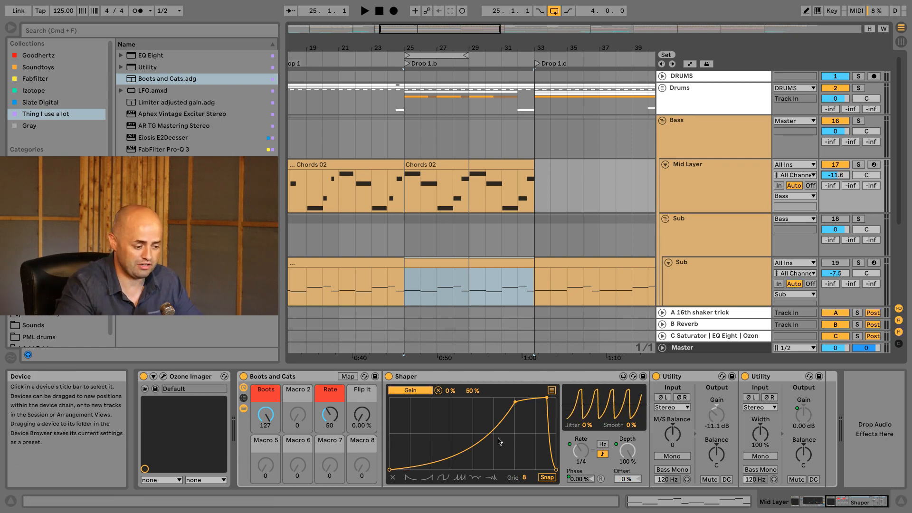
pyautogui.press('space')
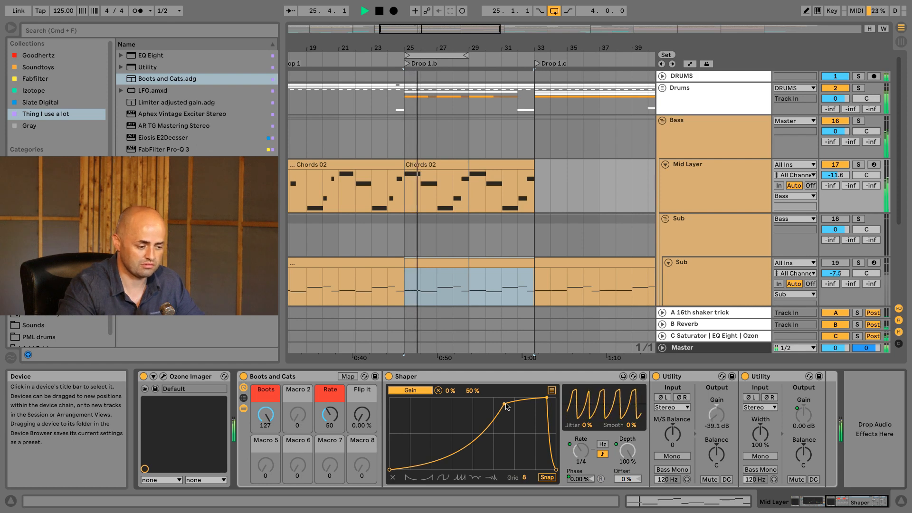
pyautogui.press('space')
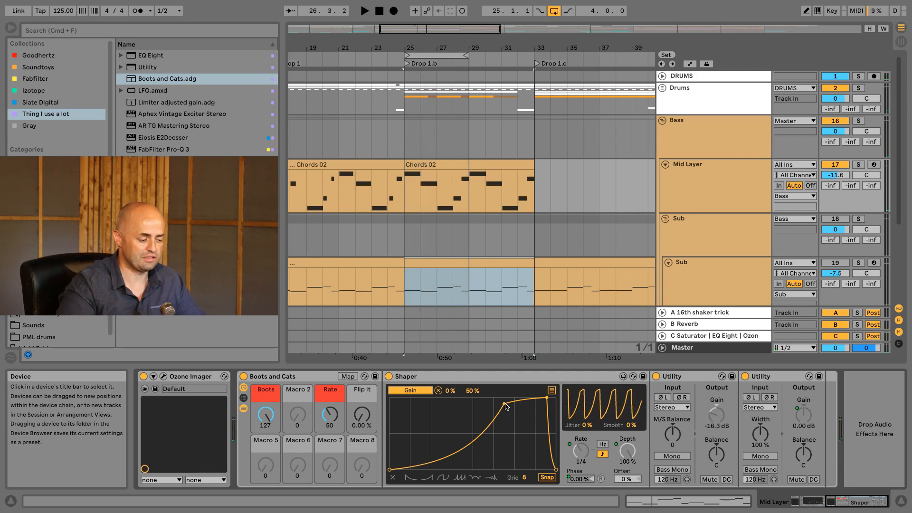
# Search the browser for "auto" and insert Auto Filter after the first Utility in the Boots and Cats rack
pyautogui.click(137, 34)
pyautogui.write('auto')
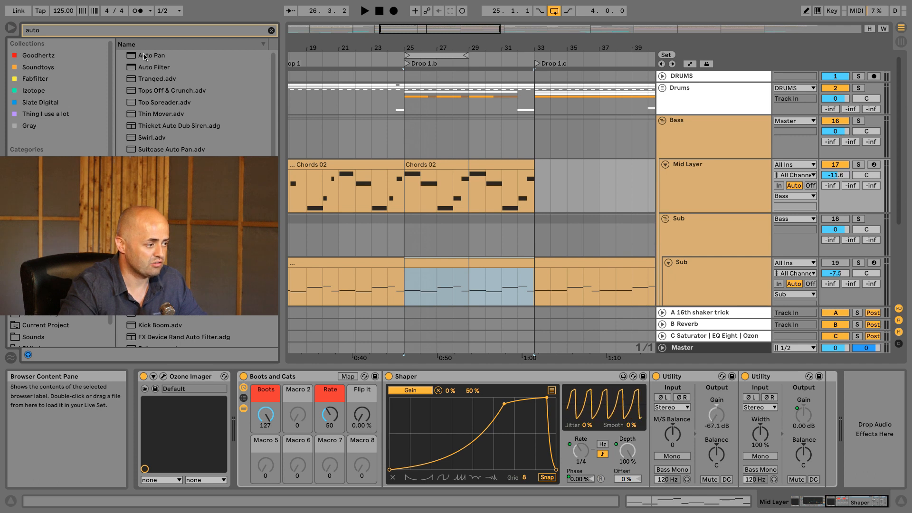
pyautogui.click(140, 68)
pyautogui.moveTo(656, 361); pyautogui.dragTo(703, 393)
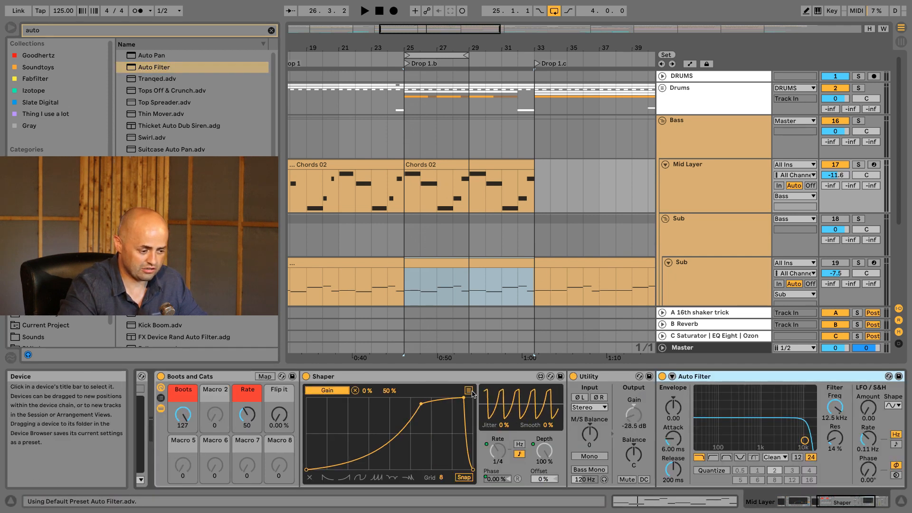
# Map a second Shaper modulation target to Auto Filter's Frequency
pyautogui.click(469, 392)
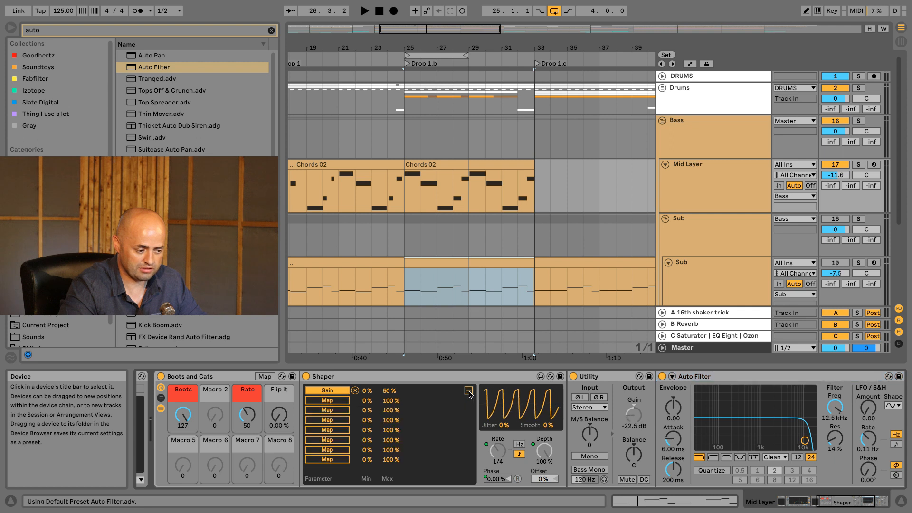
pyautogui.click(342, 403)
pyautogui.click(834, 407)
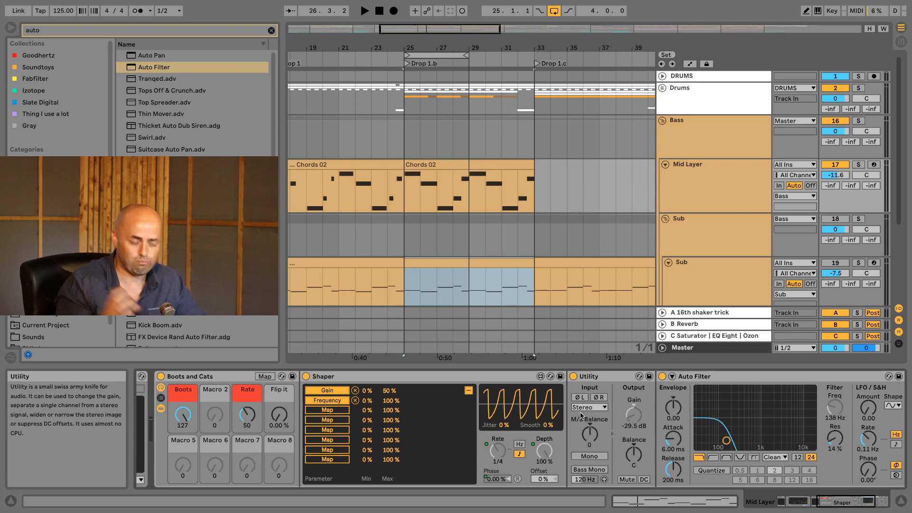
# During playback, set the Shaper's Frequency minimum to 15 % and the Boots macro to 88, and collapse the rack's devices
pyautogui.press('space')
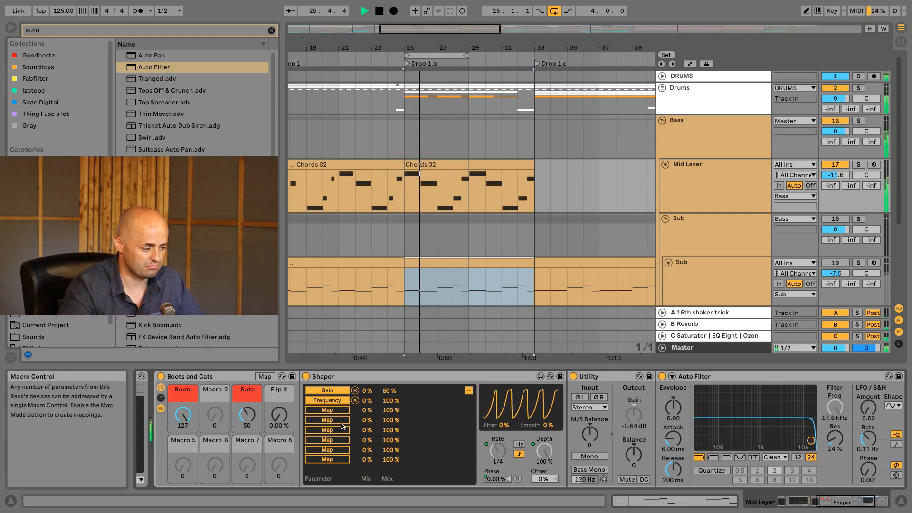
pyautogui.moveTo(183, 415)
pyautogui.mouseDown()
pyautogui.moveTo(183, 435)
pyautogui.moveTo(183, 416)
pyautogui.mouseUp()
pyautogui.moveTo(367, 401); pyautogui.dragTo(368, 404)
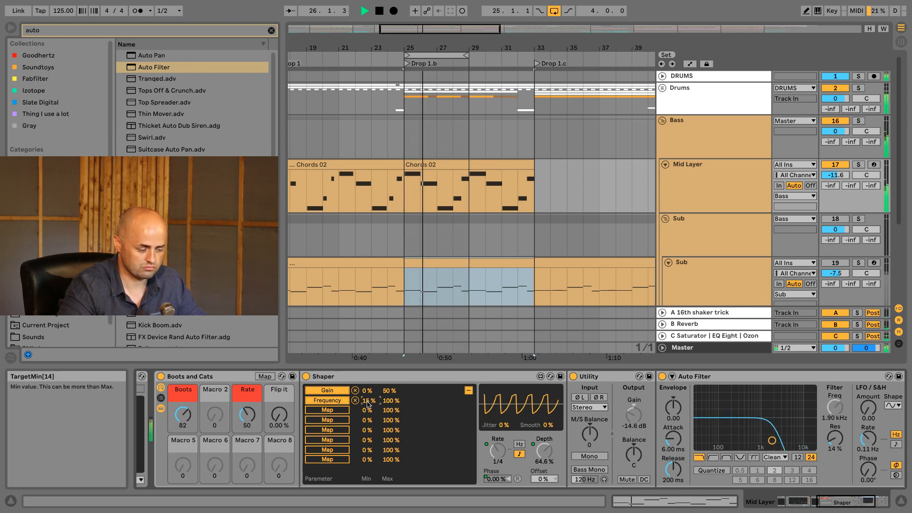
pyautogui.moveTo(183, 415); pyautogui.dragTo(183, 382)
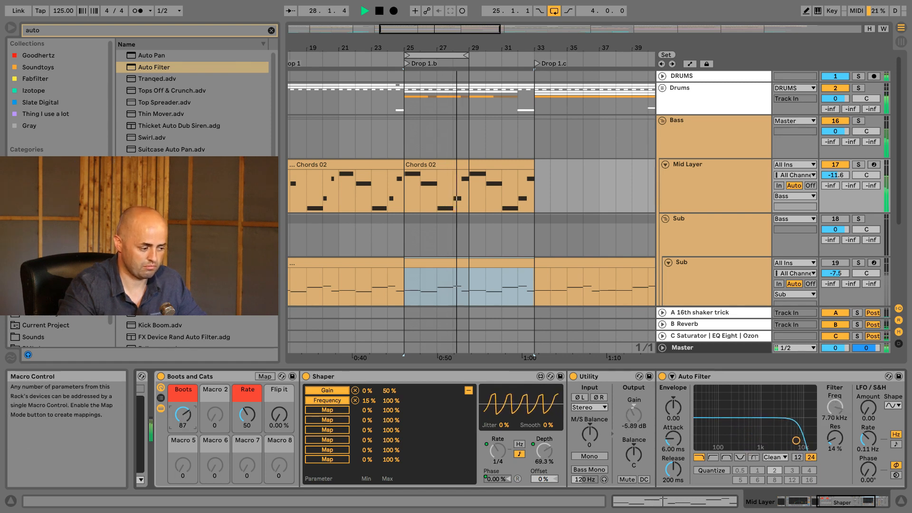
pyautogui.click(160, 410)
pyautogui.press('space')
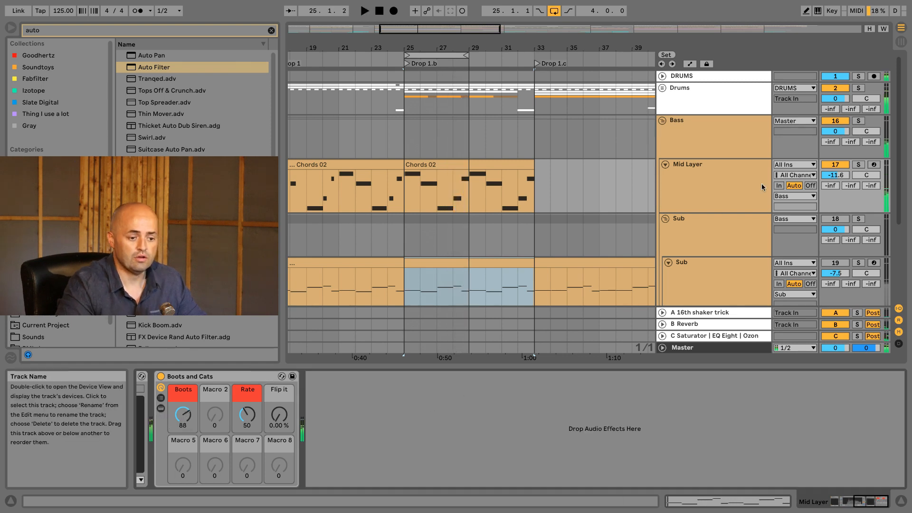
# Set the Mid Layer track's send B to -20.6 dB and rename return track B as Room Reverb
pyautogui.click(762, 183)
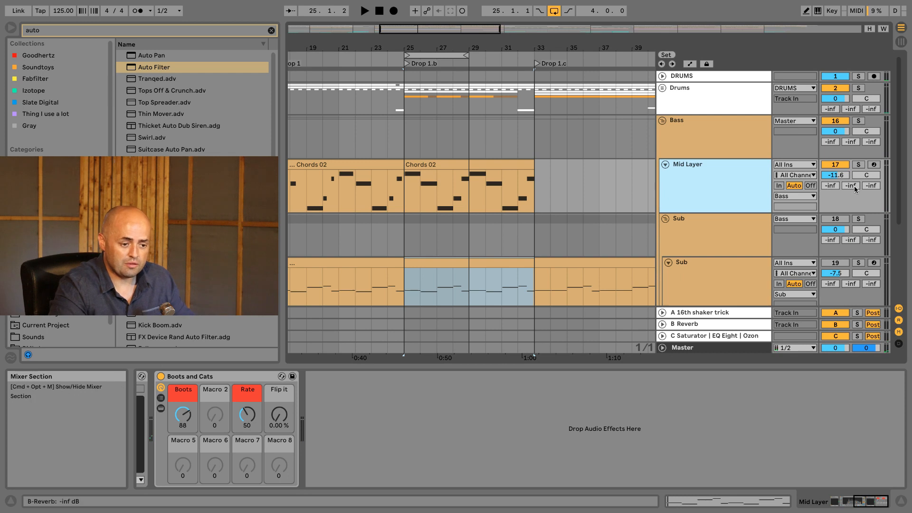
pyautogui.moveTo(850, 185); pyautogui.dragTo(850, 184)
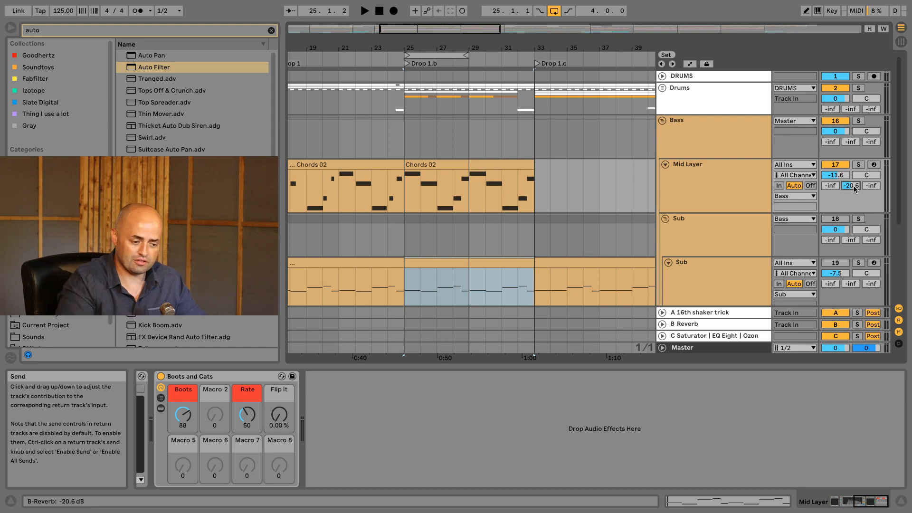
pyautogui.click(736, 323)
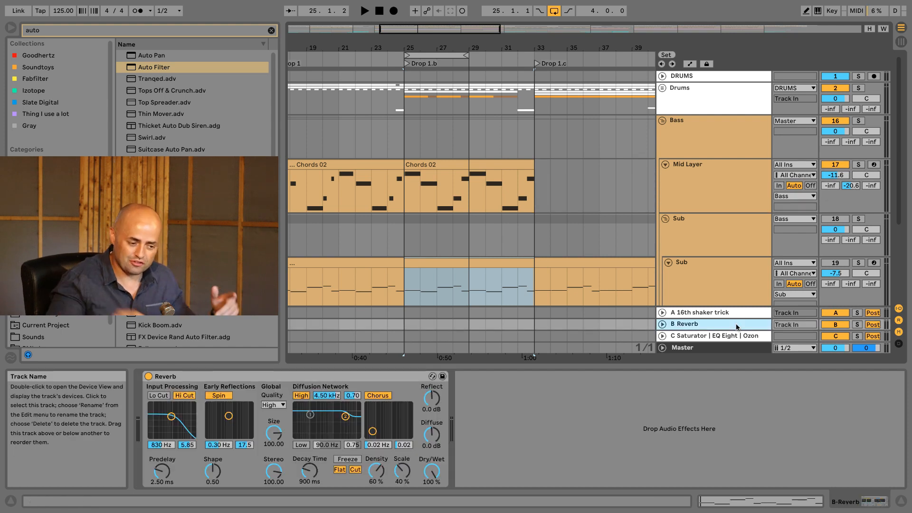
pyautogui.hotkey('ctrl', 'r')
pyautogui.write('Room')
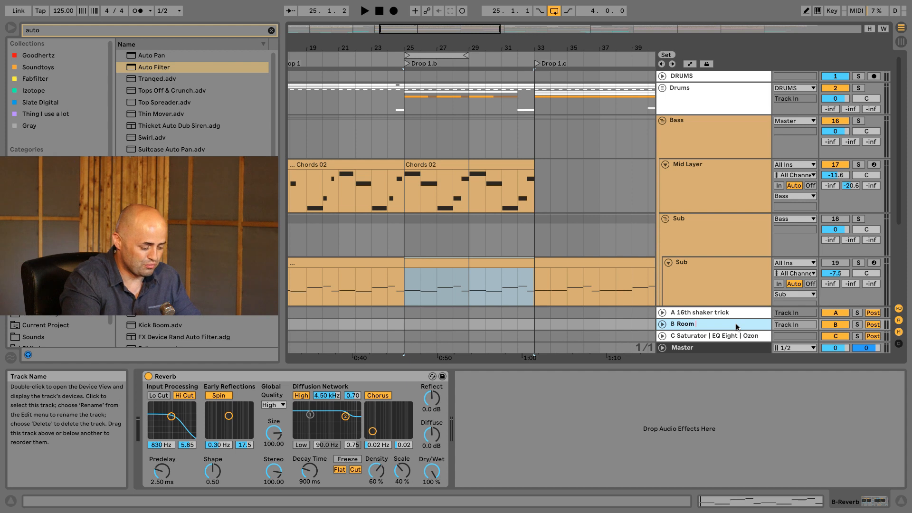
pyautogui.write(' Reverb')
pyautogui.press('Return')
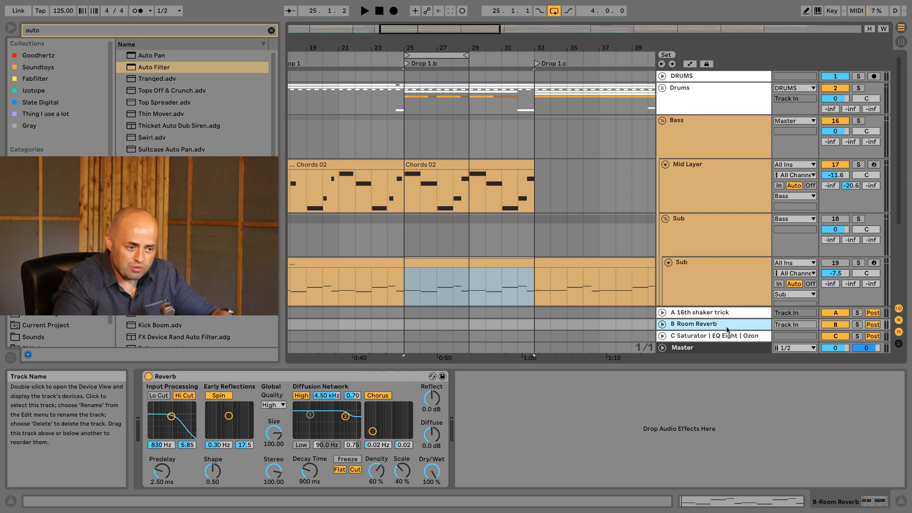
# Fine-tune the Mid Layer track's Room Reverb send to -21.0 dB during playback and stop playback
pyautogui.click(696, 73)
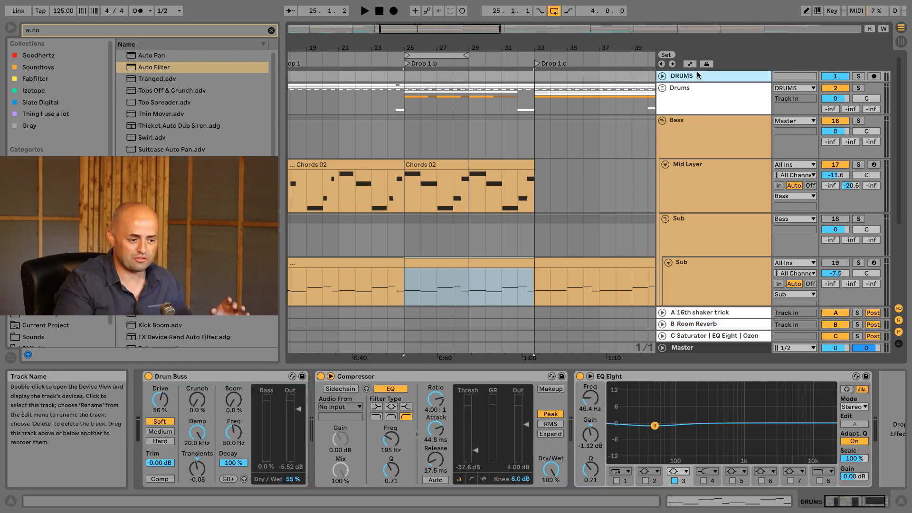
pyautogui.click(725, 183)
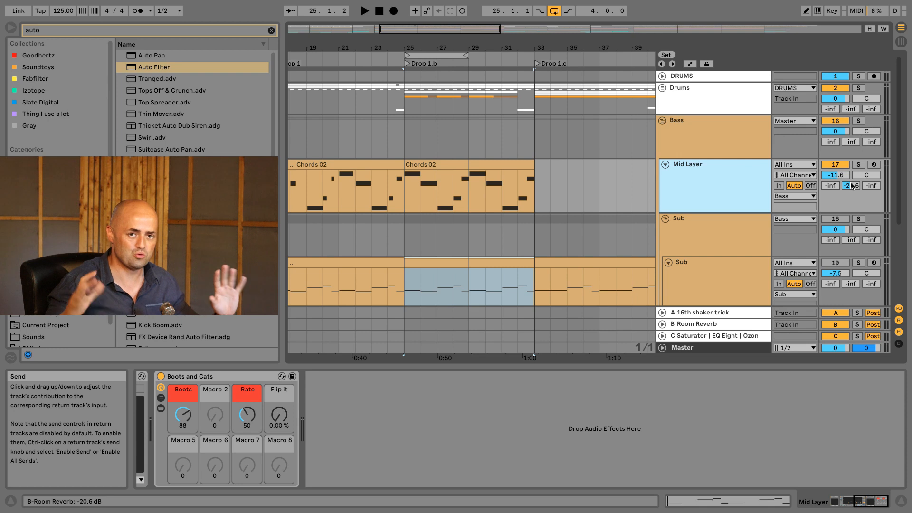
pyautogui.press('space')
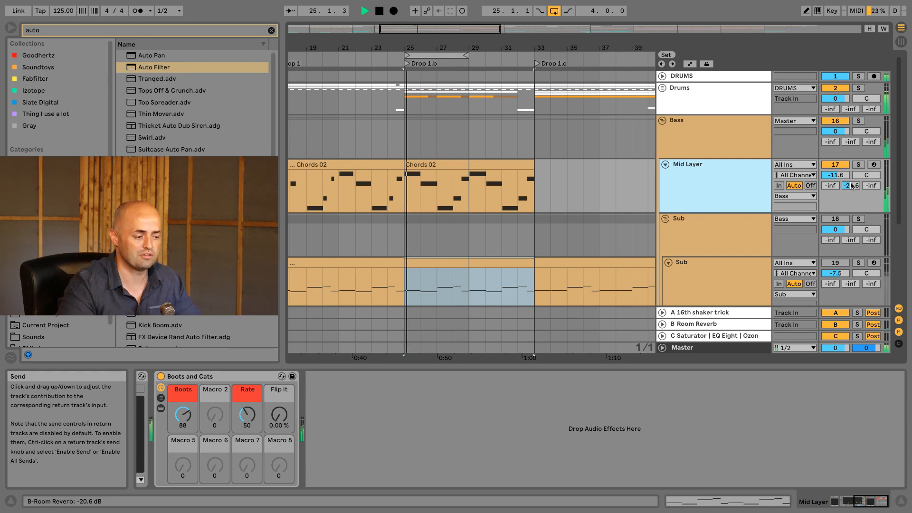
pyautogui.moveTo(852, 185); pyautogui.dragTo(851, 211)
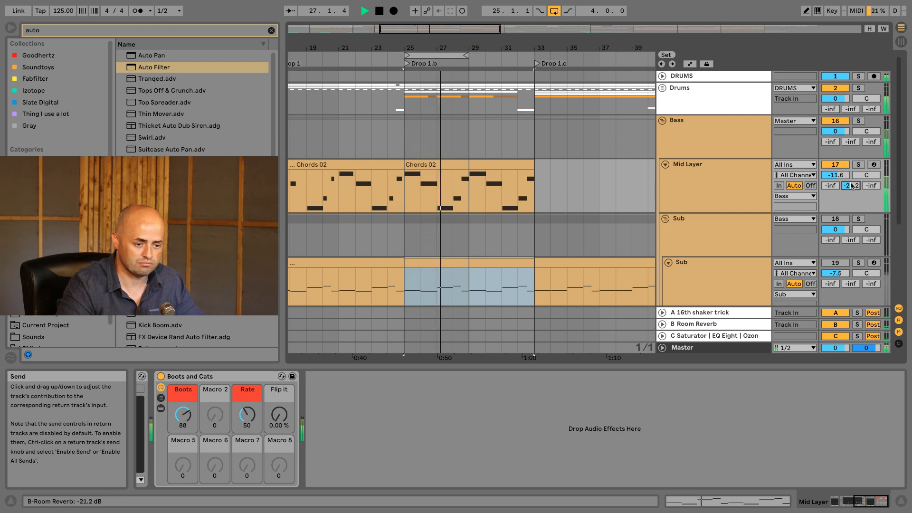
pyautogui.moveTo(850, 186); pyautogui.dragTo(850, 185)
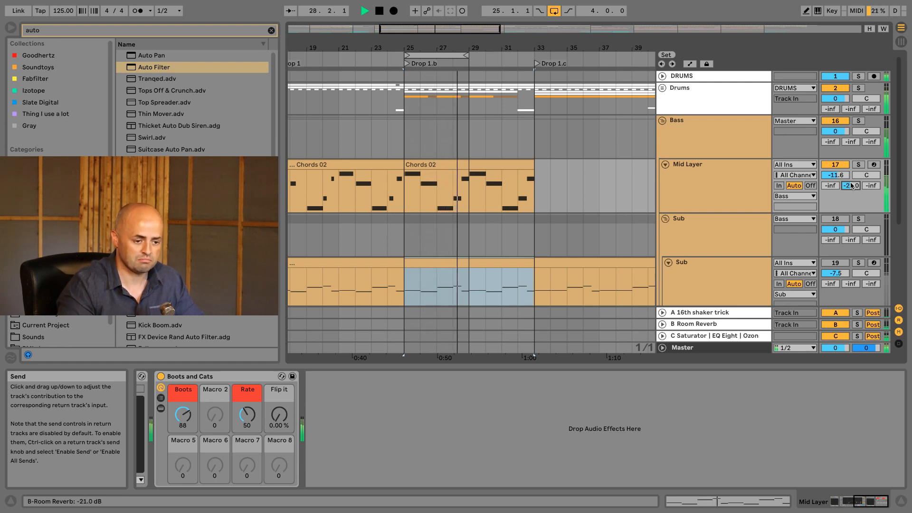
pyautogui.press('space')
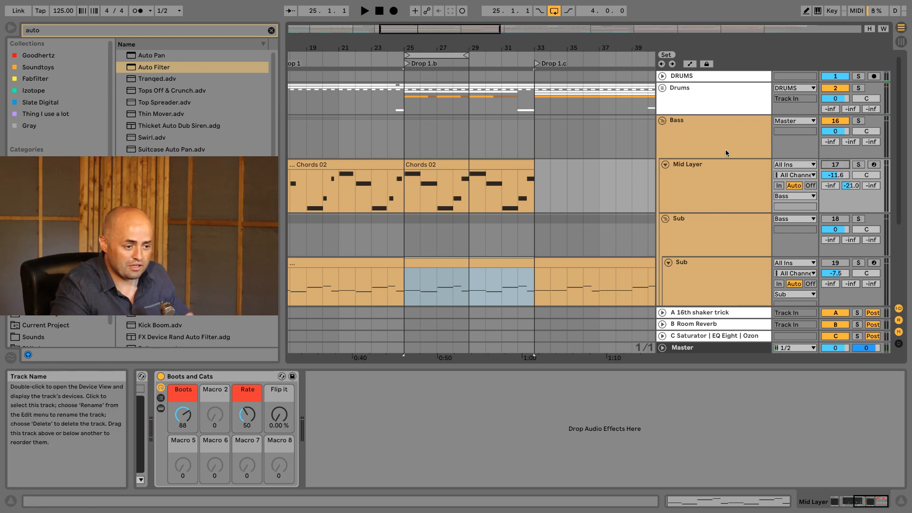
# Delete Decapitator from the Sub group and ungroup the Sub group into its single track
pyautogui.click(693, 249)
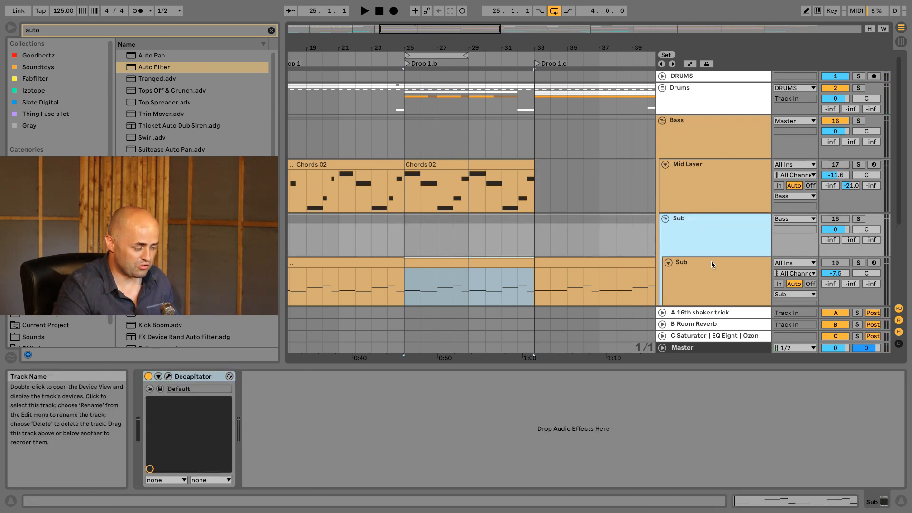
pyautogui.click(707, 272)
pyautogui.click(713, 244)
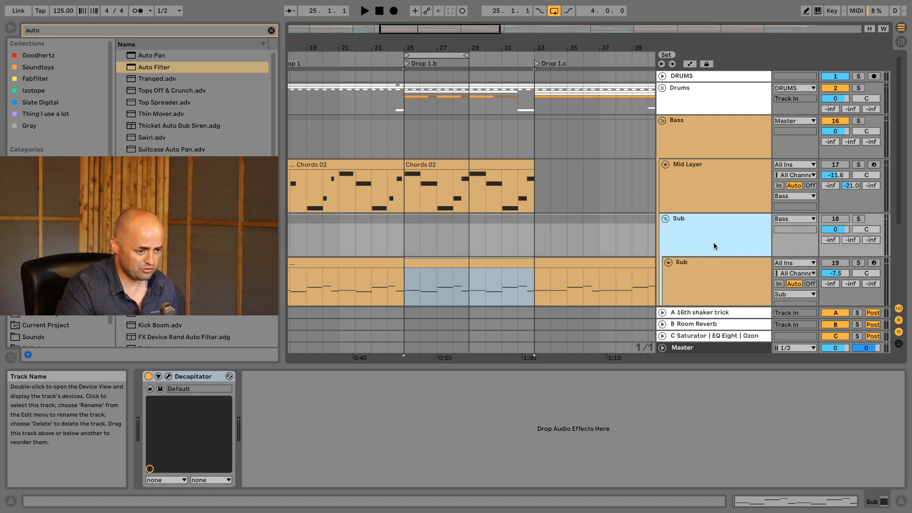
pyautogui.click(192, 377)
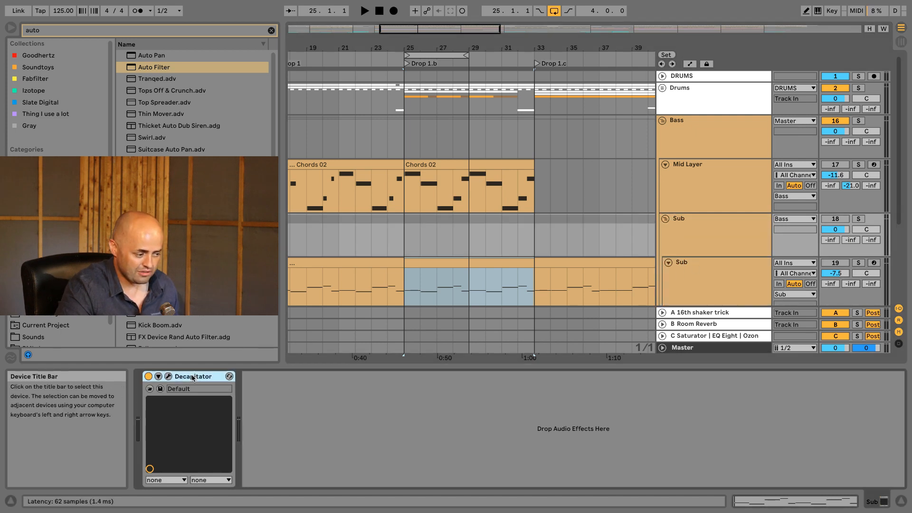
pyautogui.press('Delete')
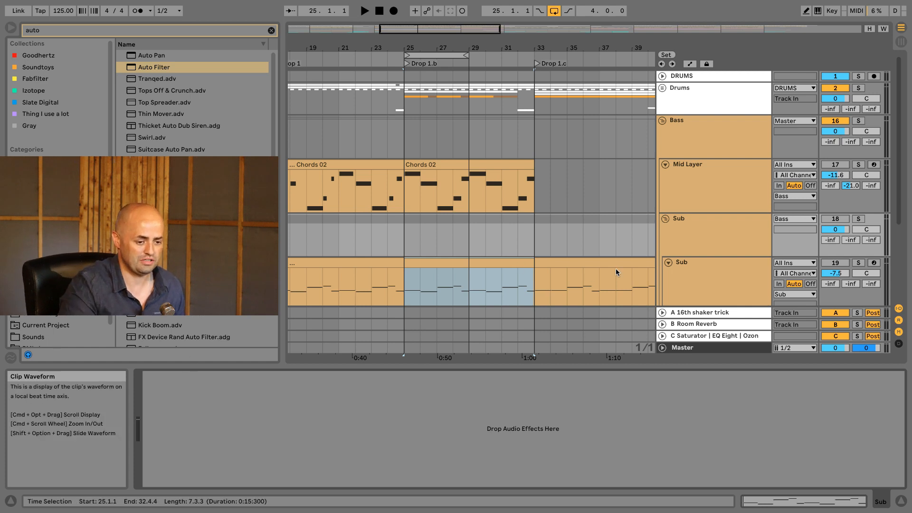
pyautogui.rightClick(697, 229)
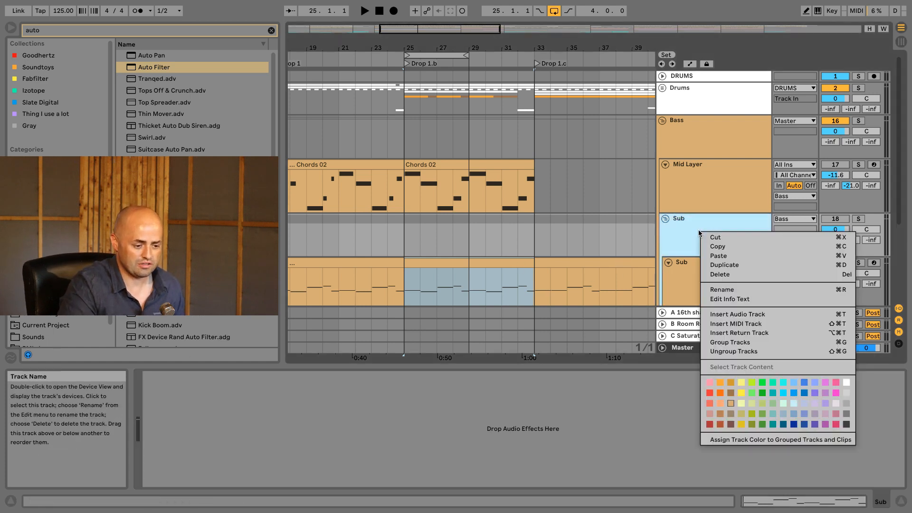
pyautogui.click(734, 351)
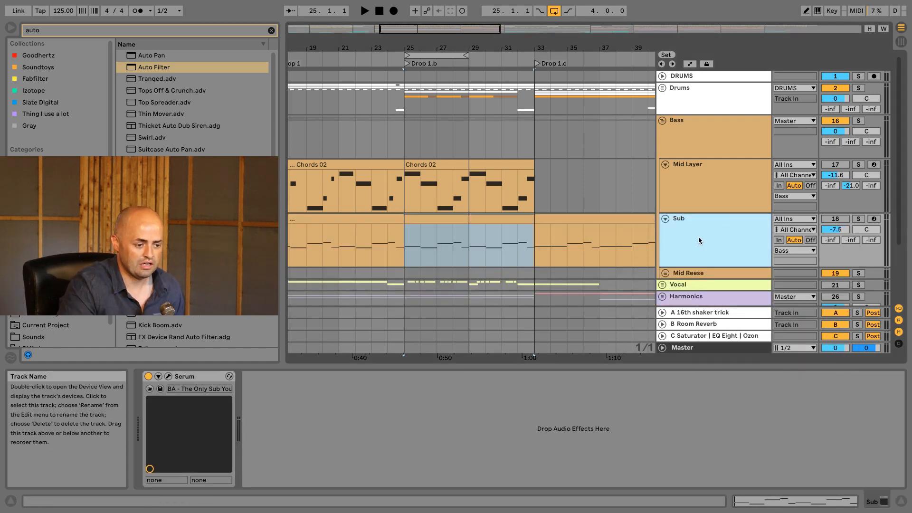
# Activate the Sub track and turn off the filter in its Serum instrument while auditioning the loop
pyautogui.click(169, 377)
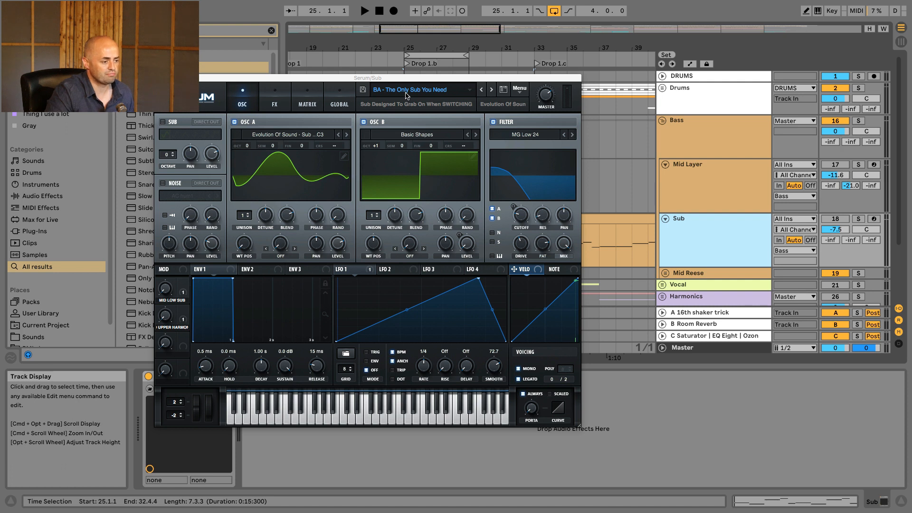
pyautogui.click(642, 239)
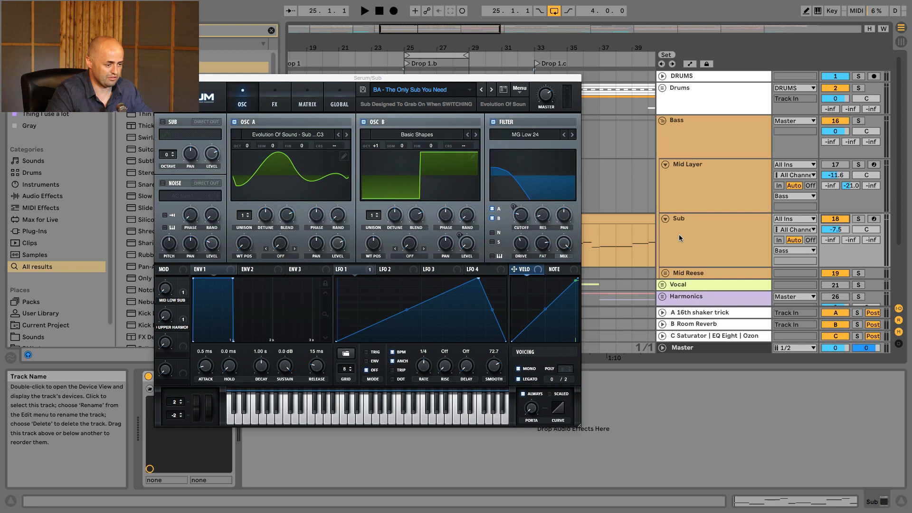
pyautogui.press('space')
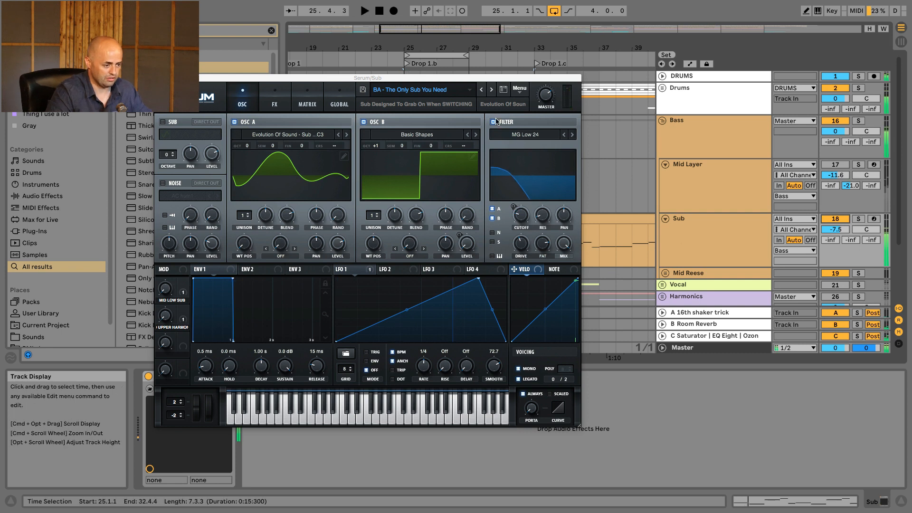
pyautogui.click(492, 122)
pyautogui.press('space')
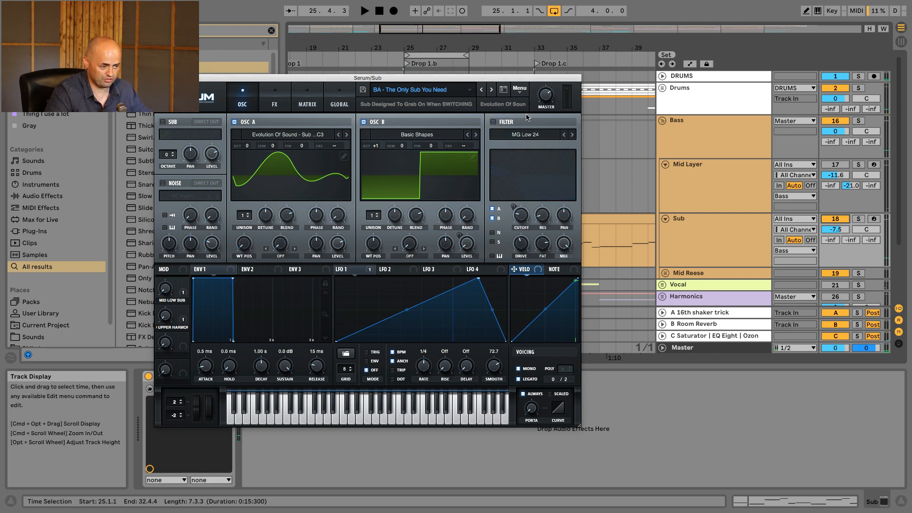
# Adjust the Sub track's volume during playback, stop playback and set the volume to 0 dB
pyautogui.press('space')
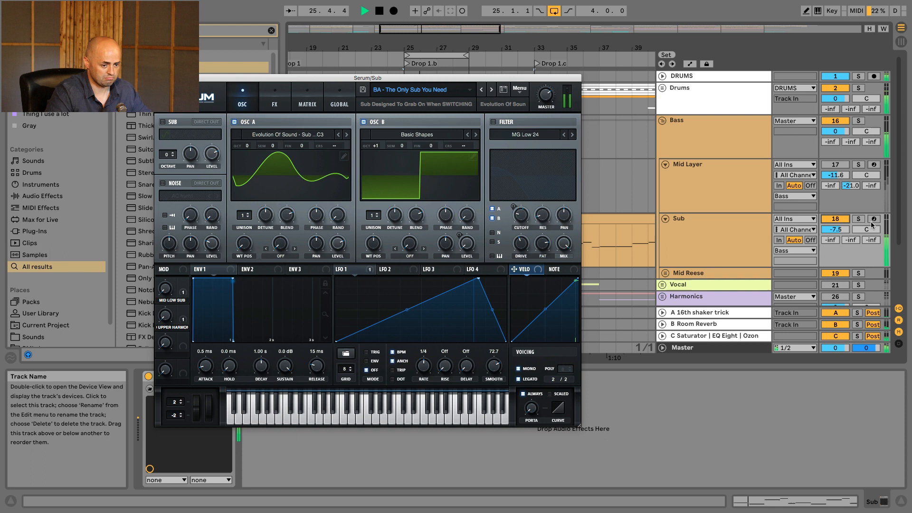
pyautogui.moveTo(839, 230); pyautogui.dragTo(839, 219)
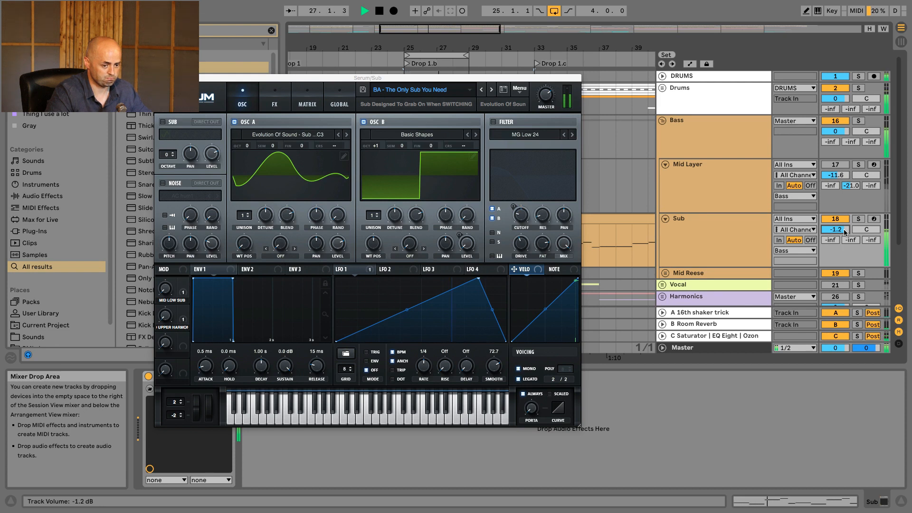
pyautogui.press('space')
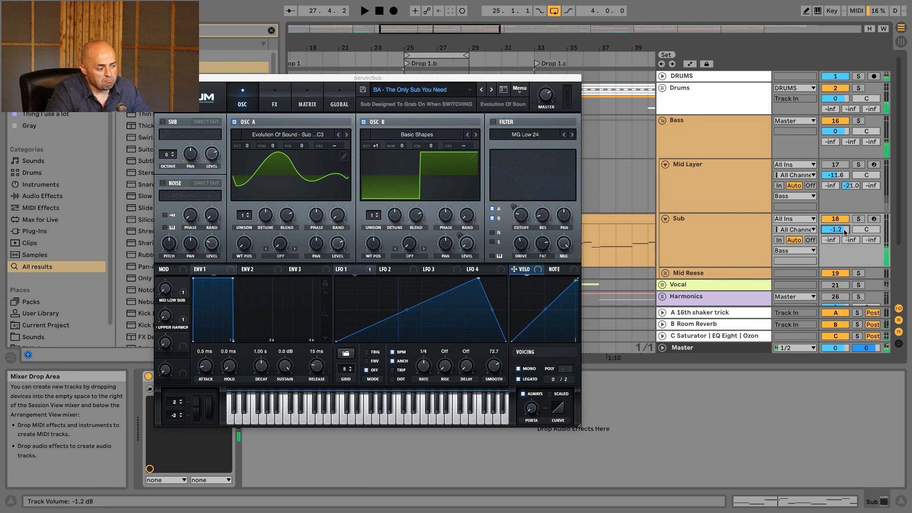
pyautogui.press('Delete')
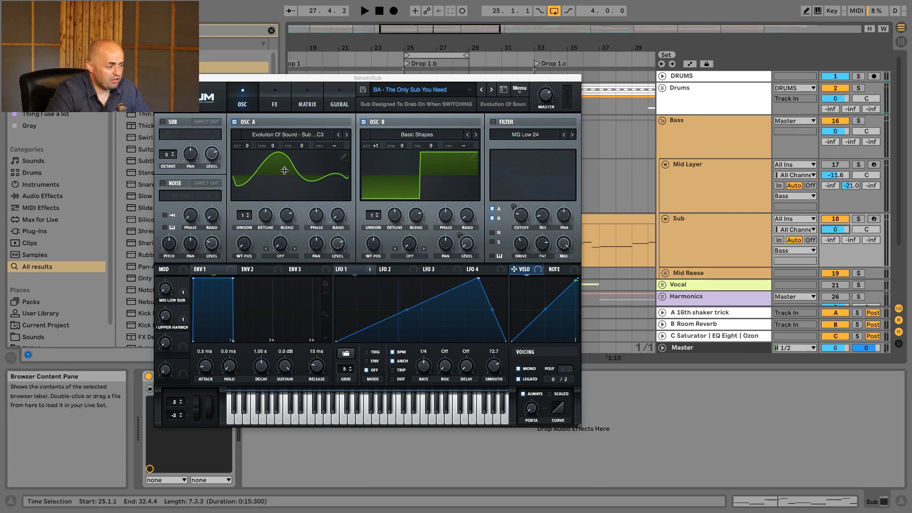
# Enable Serum's sub oscillator with a triangle waveform and set its octave to 2
pyautogui.click(163, 122)
pyautogui.click(188, 137)
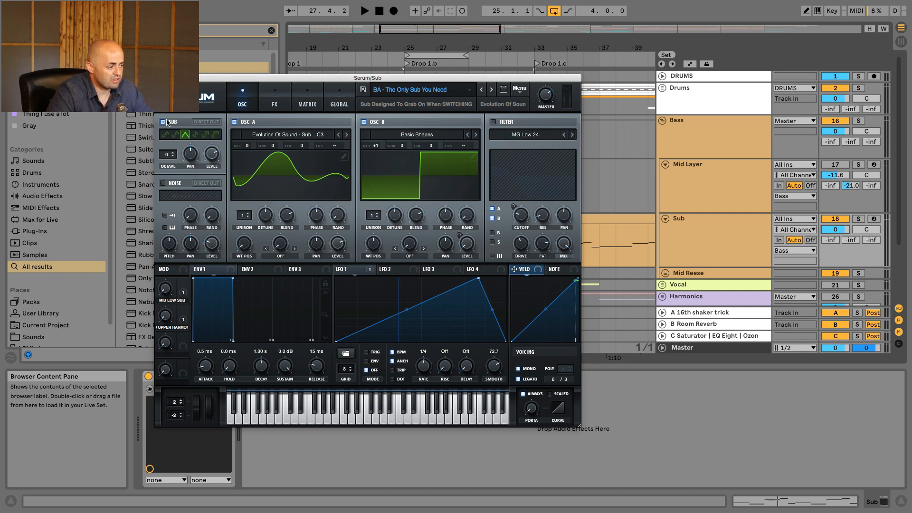
pyautogui.click(174, 157)
pyautogui.click(174, 157)
# During playback, switch Serum's sub oscillator to the saw waveform and lower its level to about 12 %
pyautogui.press('space')
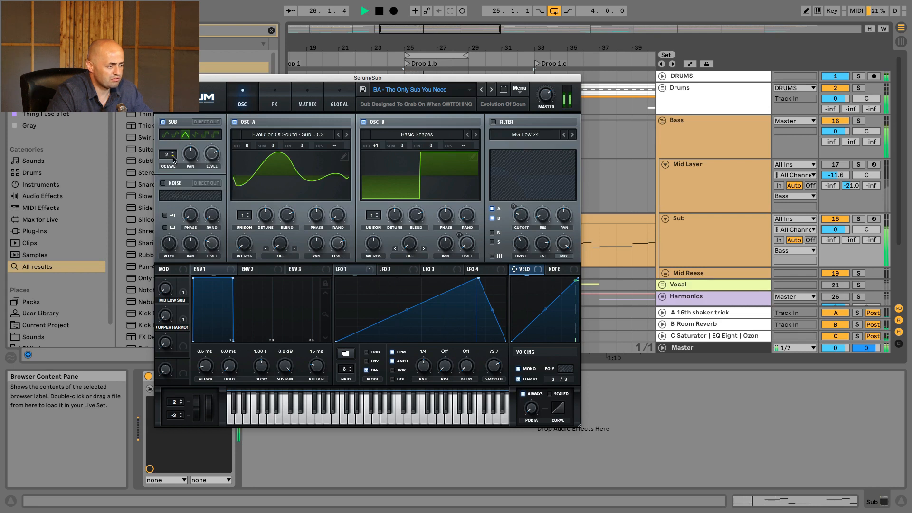
pyautogui.moveTo(211, 157); pyautogui.dragTo(216, 176)
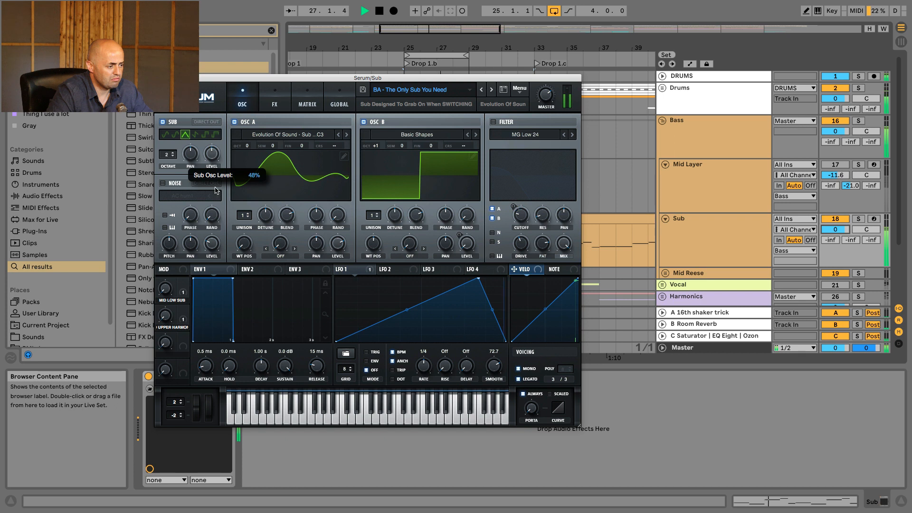
pyautogui.moveTo(220, 230); pyautogui.dragTo(211, 155)
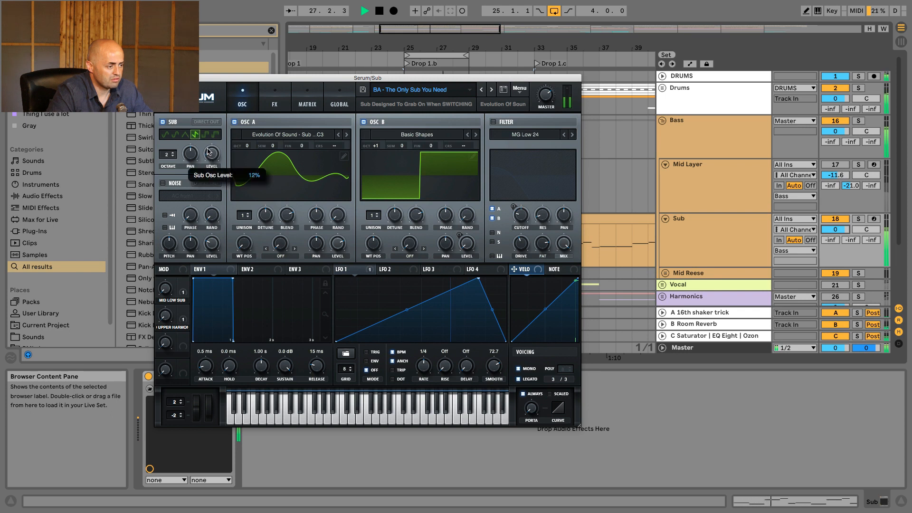
pyautogui.press('space')
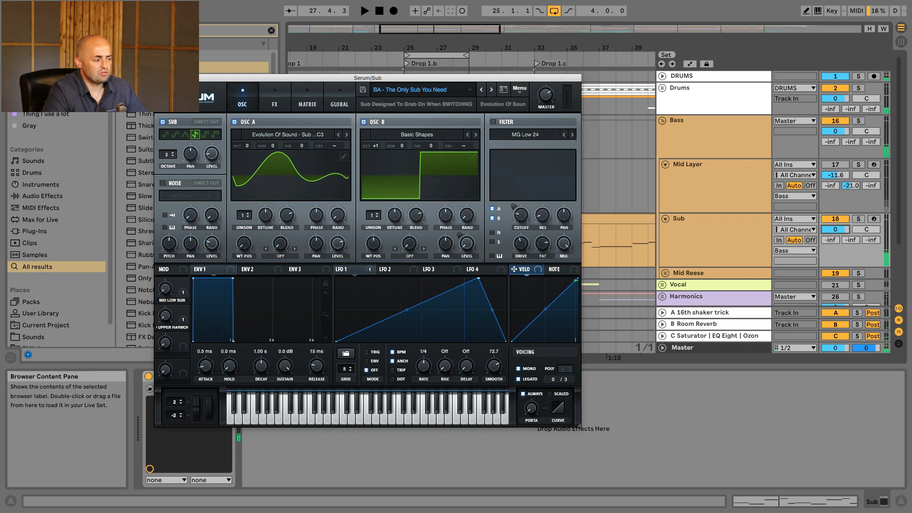
# Close Serum and add EQ Eight after it on the Sub track, with all of the EQ's filter bands switched off
pyautogui.click(160, 78)
pyautogui.click(146, 31)
pyautogui.write('eq')
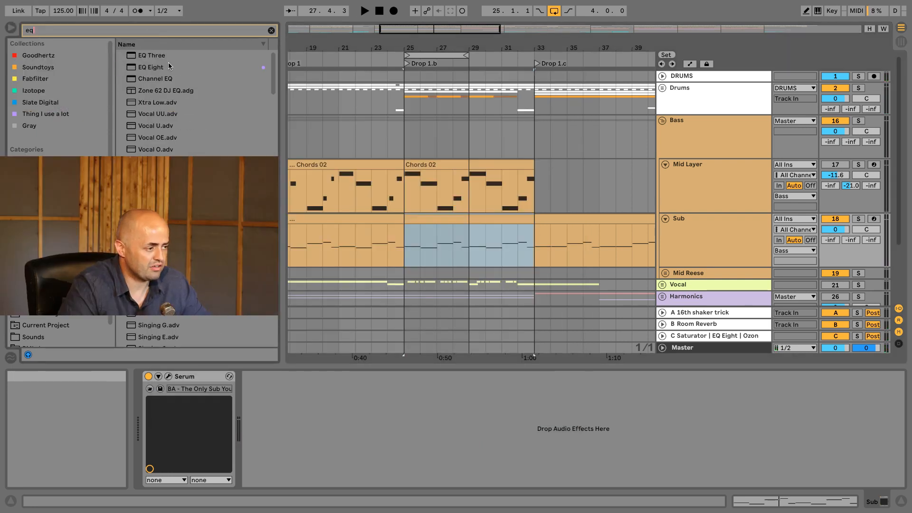
pyautogui.moveTo(149, 64); pyautogui.dragTo(329, 425)
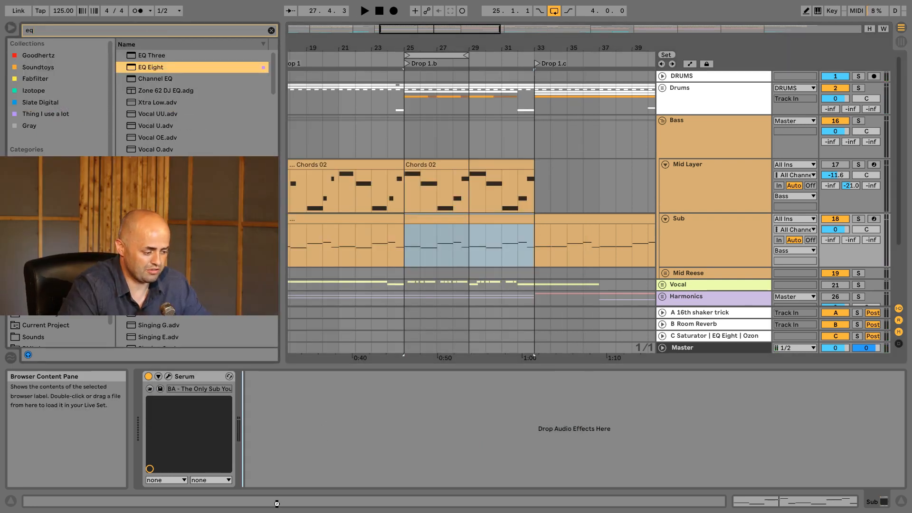
pyautogui.moveTo(277, 503); pyautogui.dragTo(304, 479)
pyautogui.click(487, 481)
# Enable EQ Eight's band 1 as a low cut at 20.2 Hz with Q 0.72 and play back the loop
pyautogui.press('space')
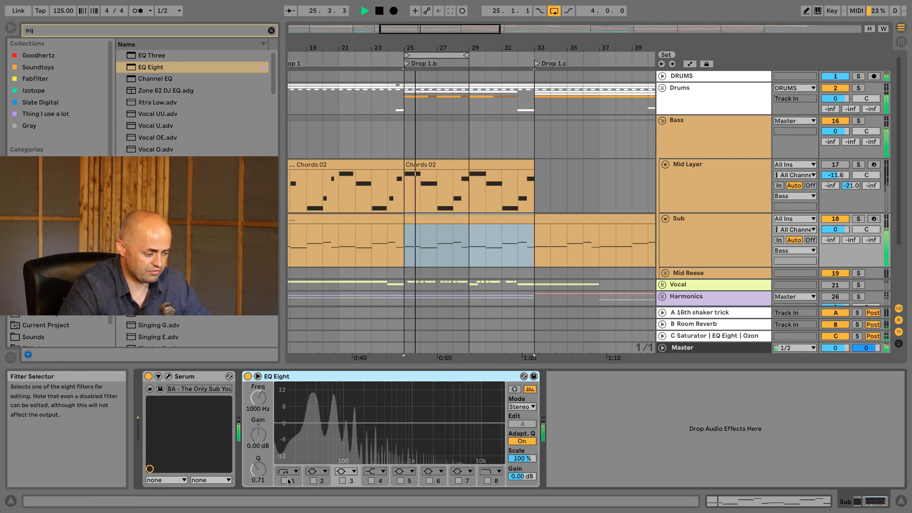
pyautogui.click(285, 481)
pyautogui.press('space')
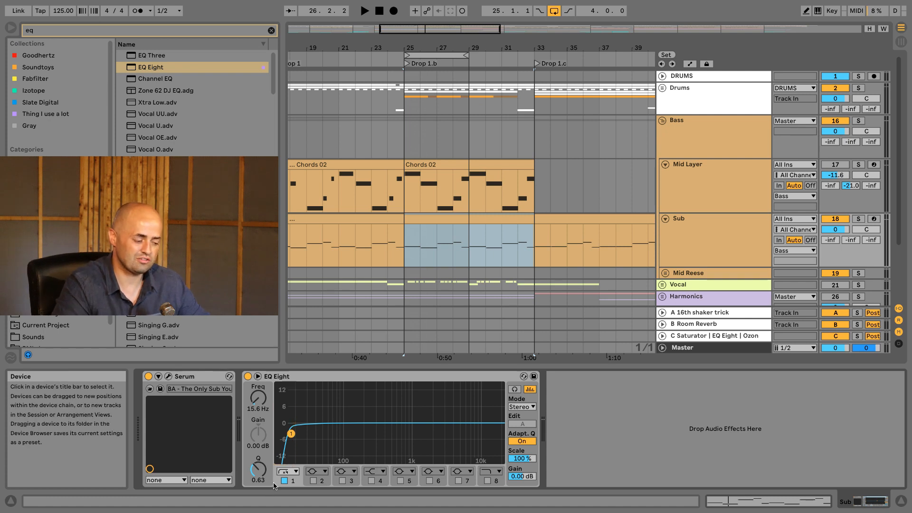
pyautogui.moveTo(292, 433)
pyautogui.mouseDown()
pyautogui.moveTo(306, 433)
pyautogui.moveTo(279, 431)
pyautogui.moveTo(294, 432)
pyautogui.mouseUp()
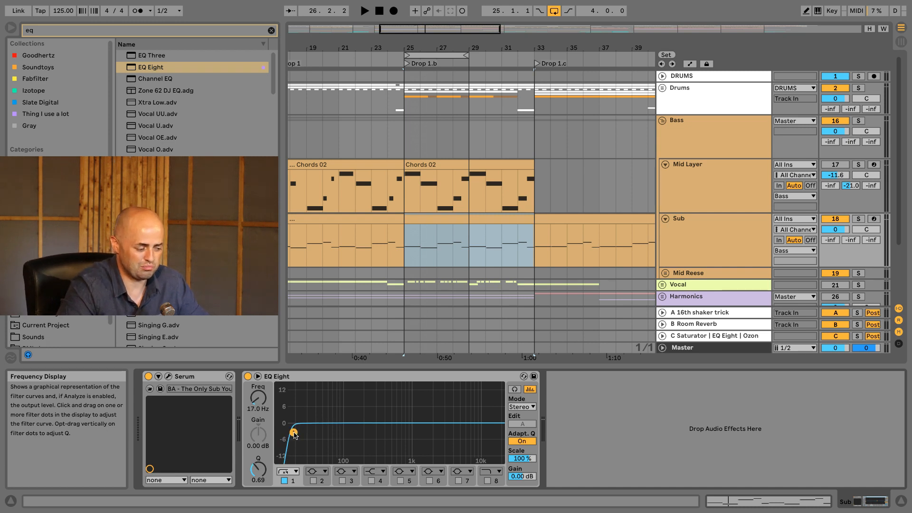
pyautogui.press('space')
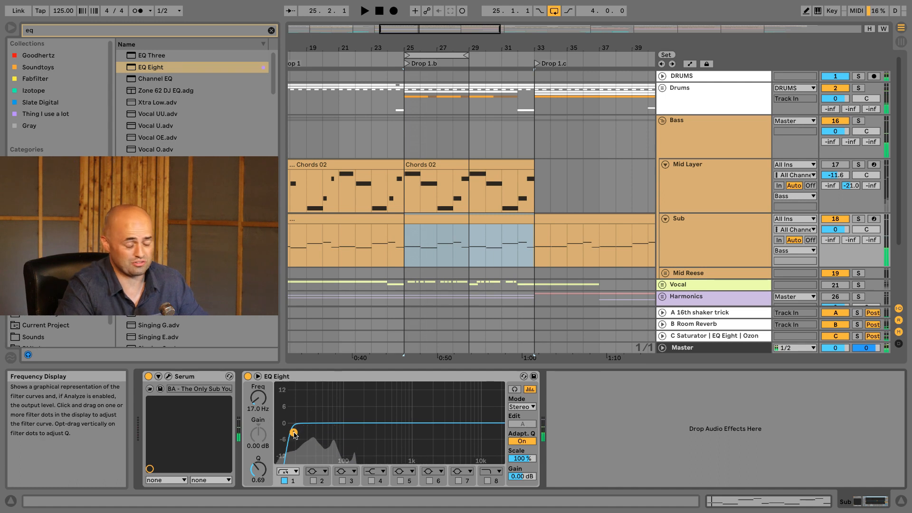
pyautogui.moveTo(294, 432); pyautogui.dragTo(296, 432)
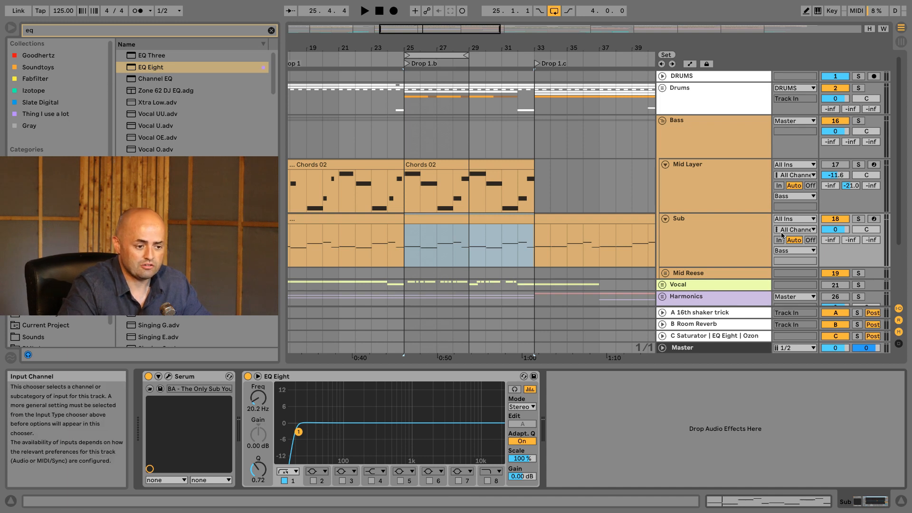
pyautogui.click(719, 230)
pyautogui.press('space')
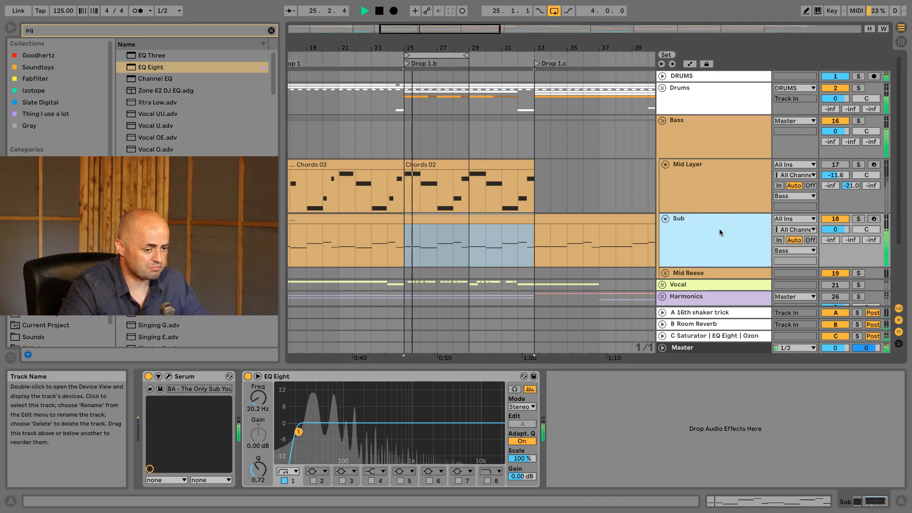
# Rename the Mid Layer track's Boots and Cats rack as Boots and Cats/Auto Filter
pyautogui.click(721, 185)
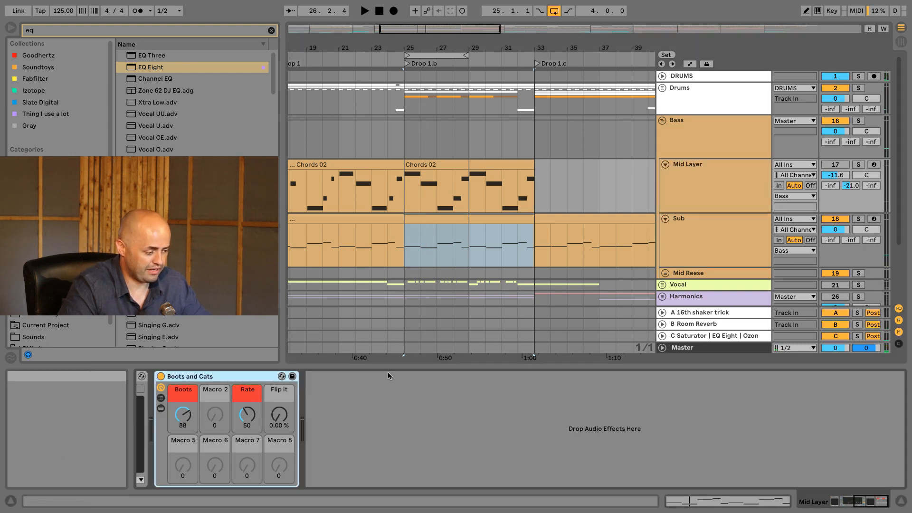
pyautogui.press('super+r')
pyautogui.click(231, 374)
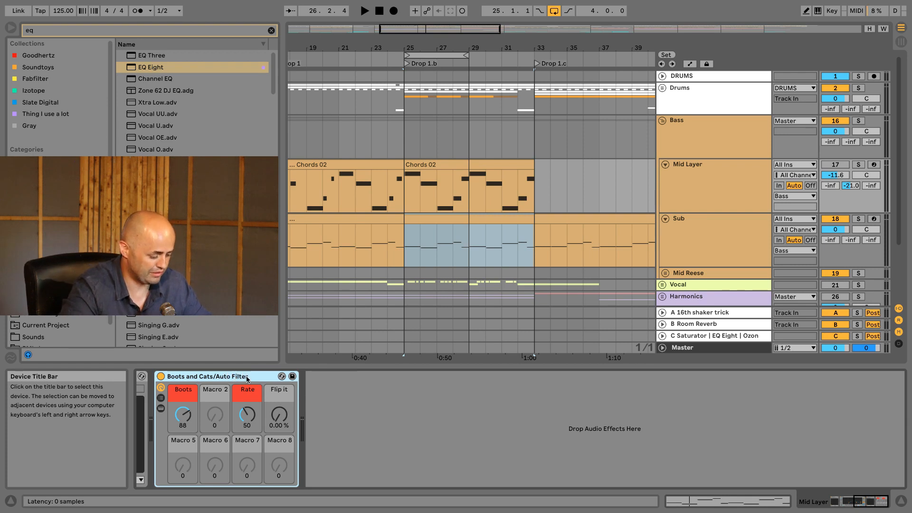
# Paste the Boots and Cats/Auto Filter rack after EQ Eight on the Sub track and delete Auto Filter from the copy
pyautogui.click(697, 240)
pyautogui.click(584, 418)
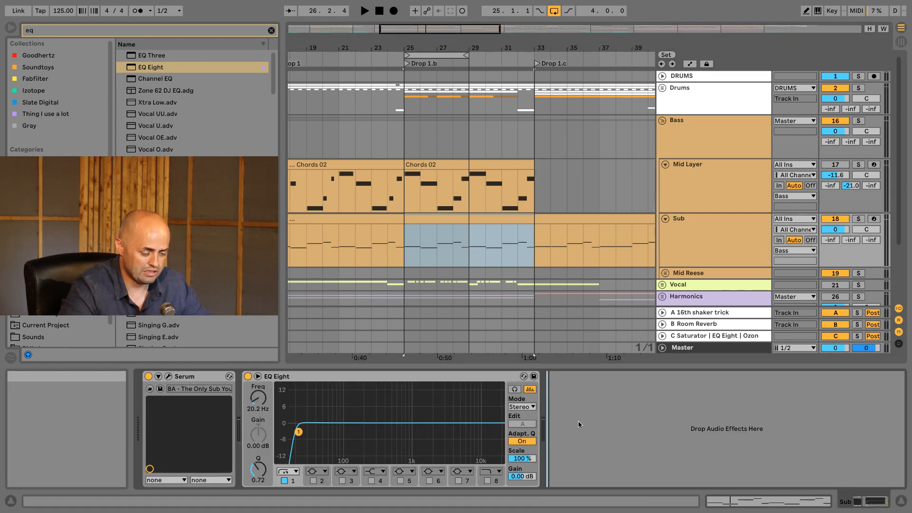
pyautogui.press('super+v')
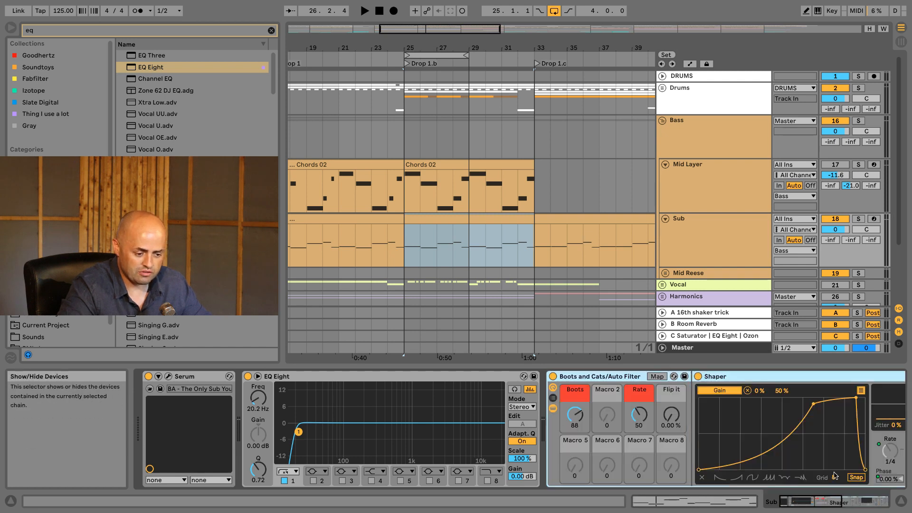
pyautogui.click(857, 506)
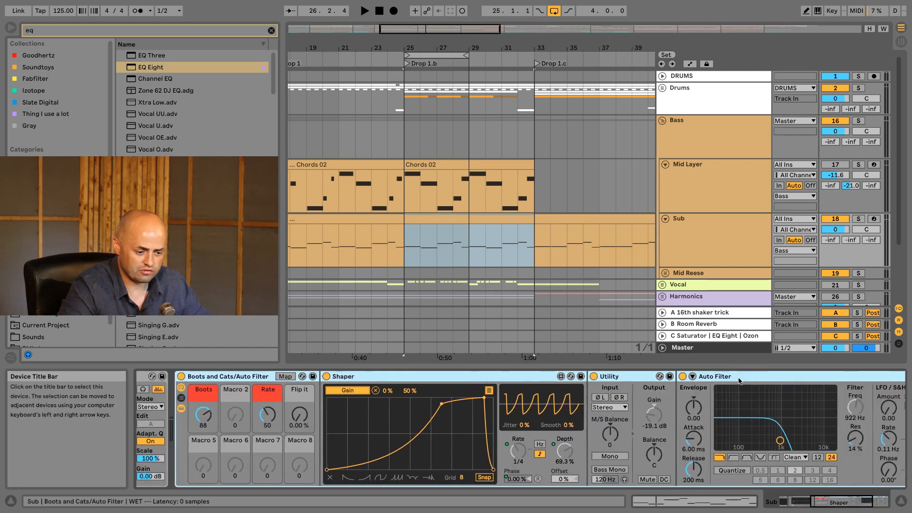
pyautogui.click(739, 380)
pyautogui.press('Delete')
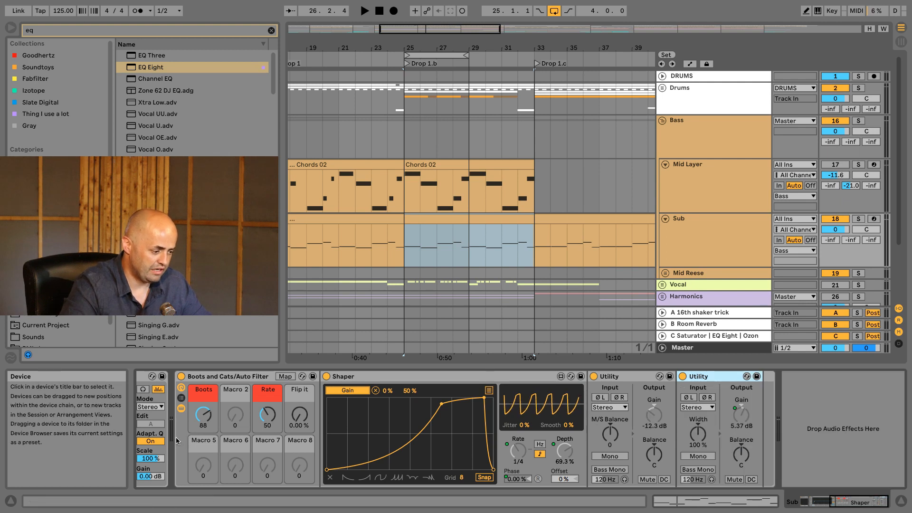
# Set the Sub rack's Boots macro to 68 and shorten the rack's name to Boots and Cats
pyautogui.moveTo(204, 414)
pyautogui.mouseDown()
pyautogui.moveTo(204, 439)
pyautogui.moveTo(204, 431)
pyautogui.mouseUp()
pyautogui.click(244, 378)
pyautogui.press('super+r')
pyautogui.moveTo(270, 382); pyautogui.dragTo(243, 380)
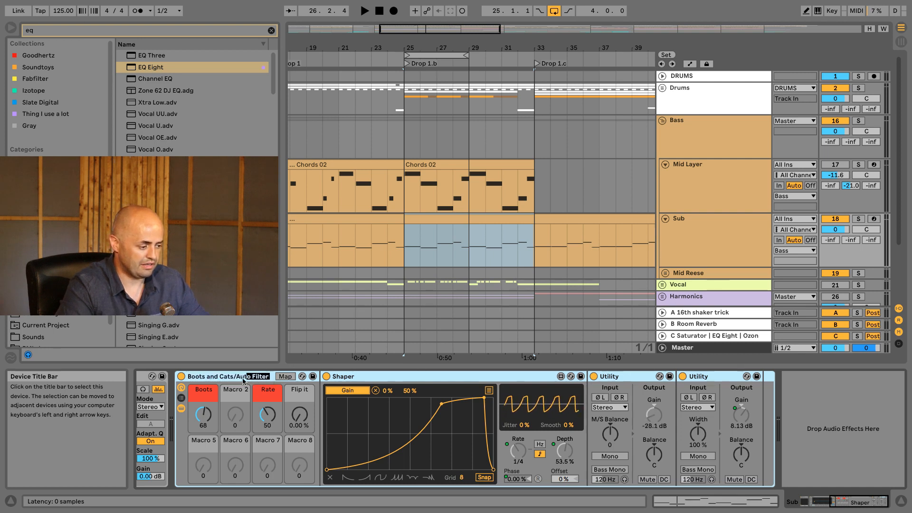
pyautogui.press('BackSpace')
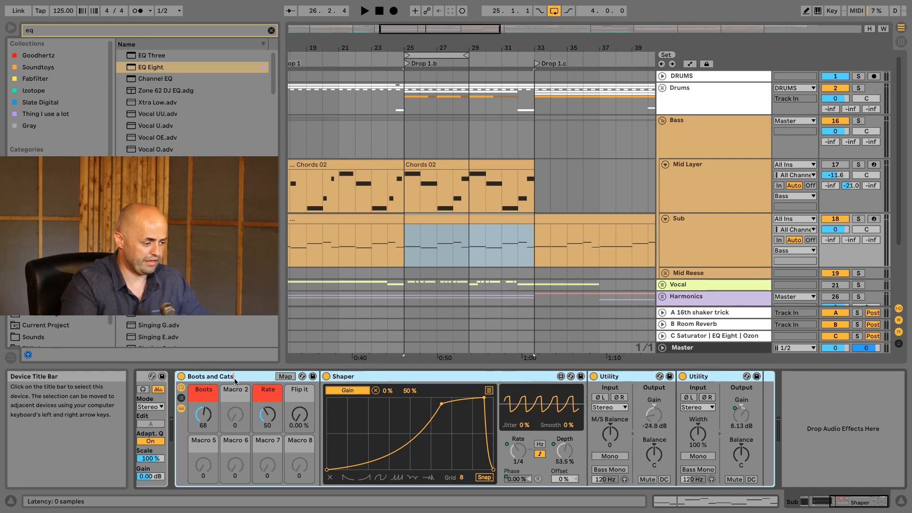
# Confirm the Sub rack's name as Boots and Cats and lower its Boots macro to 44 while the loop plays
pyautogui.press('Return')
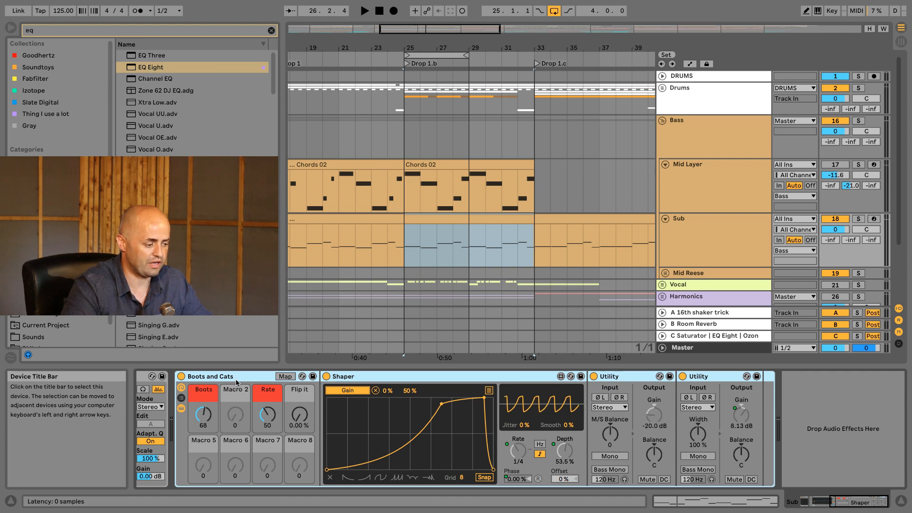
pyautogui.press('space')
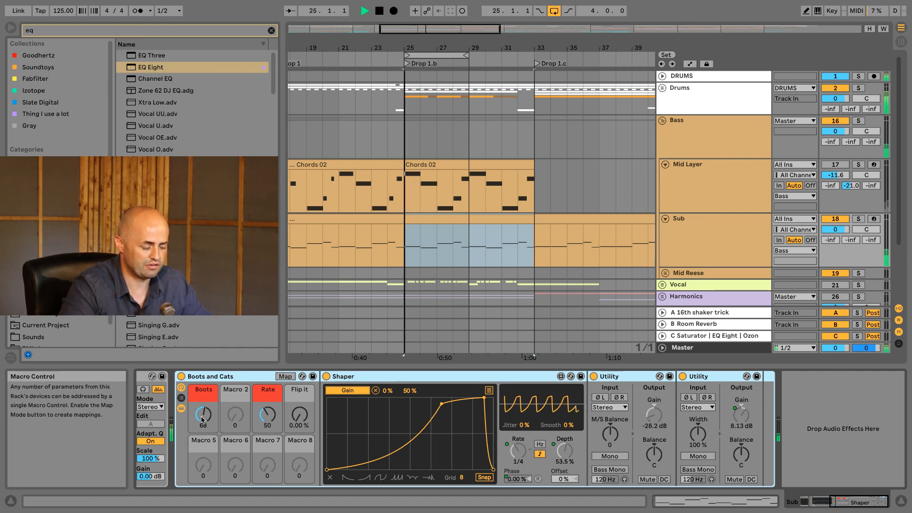
pyautogui.moveTo(201, 419); pyautogui.dragTo(201, 430)
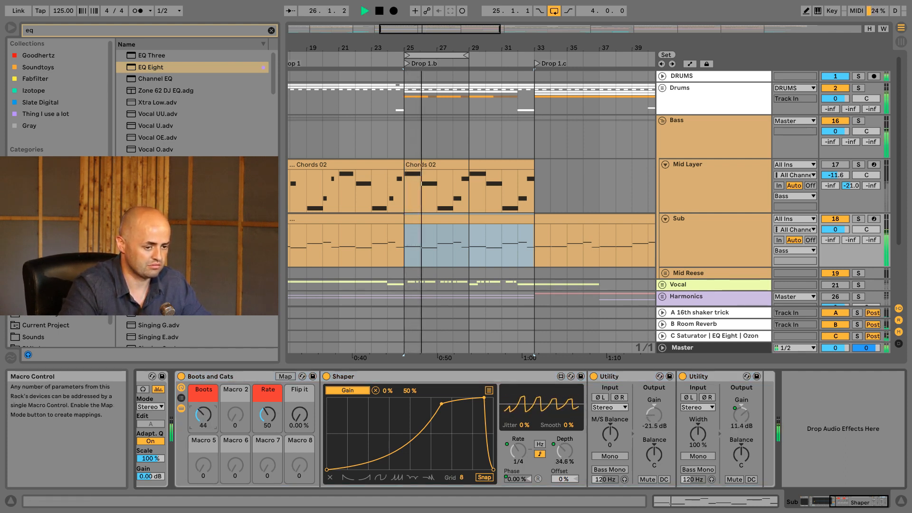
# Open Serum on the Sub track and check its master level during loop playback, closing the plug-in window when finished
pyautogui.click(724, 223)
pyautogui.press('space')
pyautogui.click(817, 501)
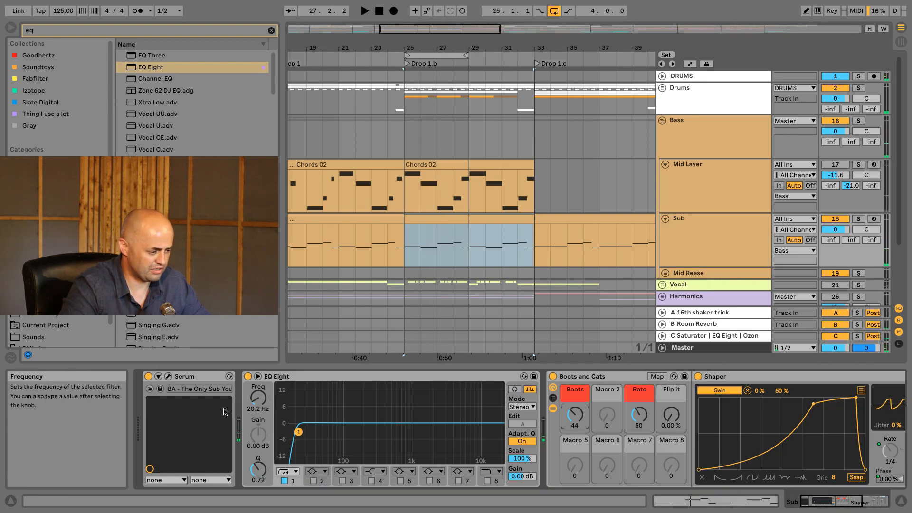
pyautogui.click(149, 388)
pyautogui.press('space')
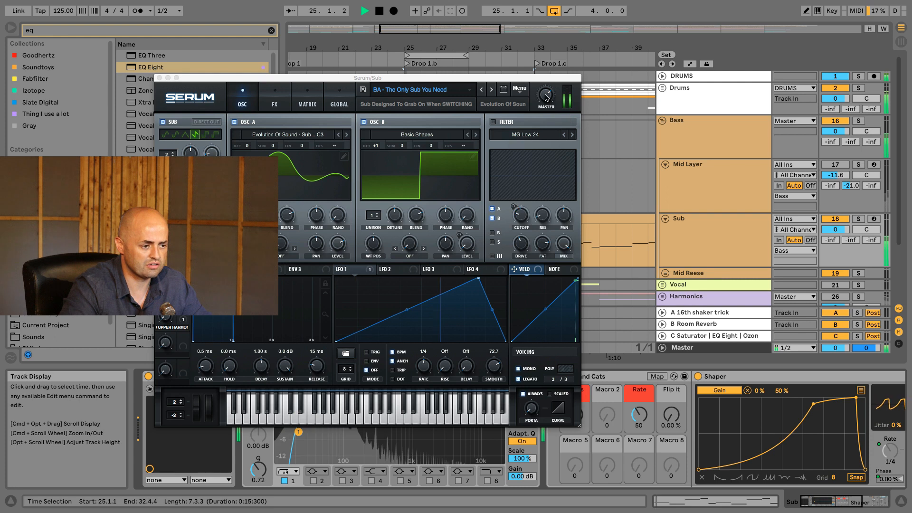
pyautogui.click(546, 97)
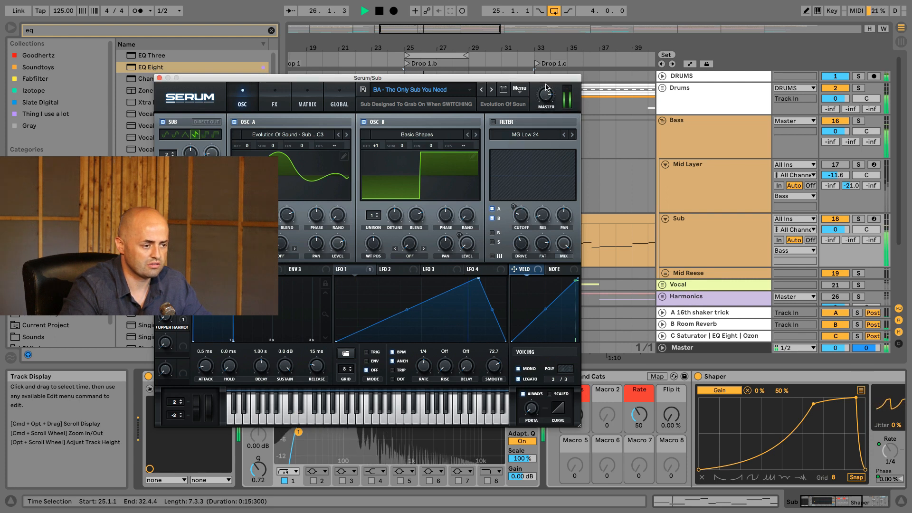
pyautogui.click(159, 78)
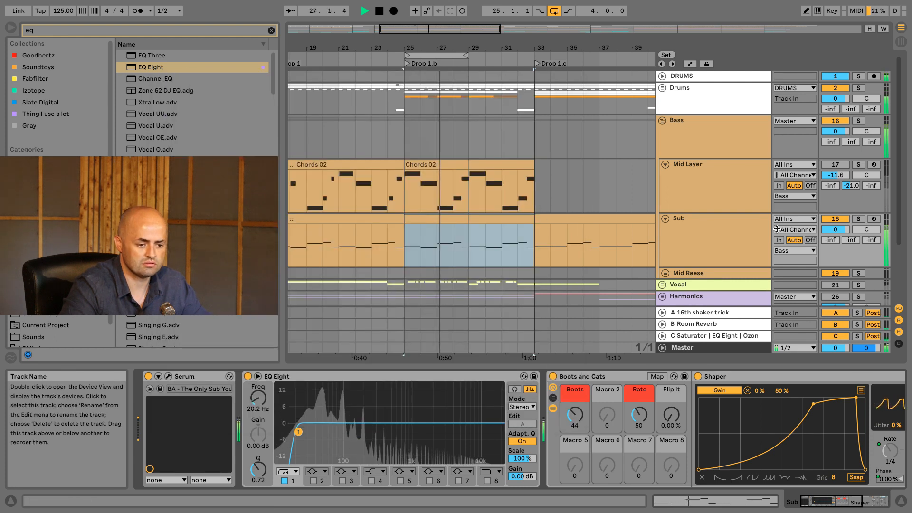
# Raise the Sub track volume to 1.3 dB and, with its rack's devices hidden, set the Boots macro to 57 during playback
pyautogui.moveTo(839, 232); pyautogui.dragTo(839, 225)
pyautogui.moveTo(837, 503); pyautogui.dragTo(855, 503)
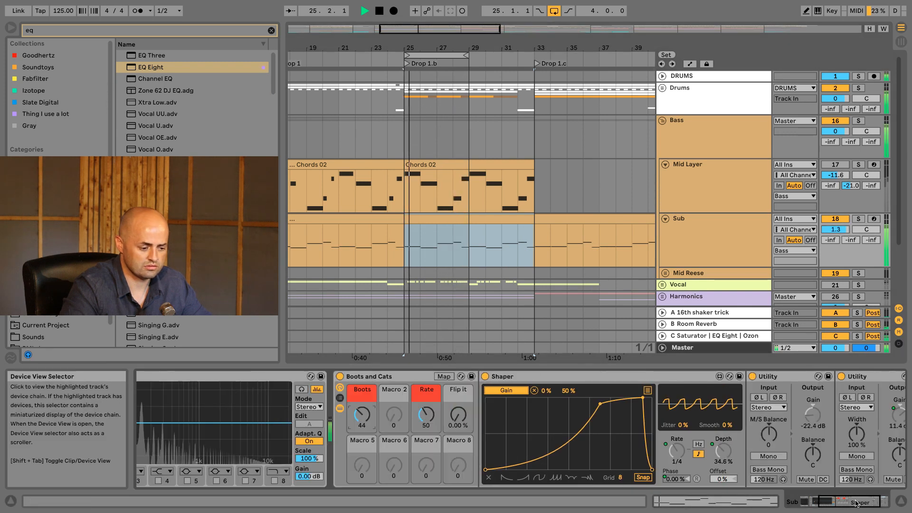
pyautogui.click(339, 408)
pyautogui.moveTo(358, 419)
pyautogui.mouseDown()
pyautogui.moveTo(358, 442)
pyautogui.moveTo(362, 403)
pyautogui.mouseUp()
pyautogui.press('space')
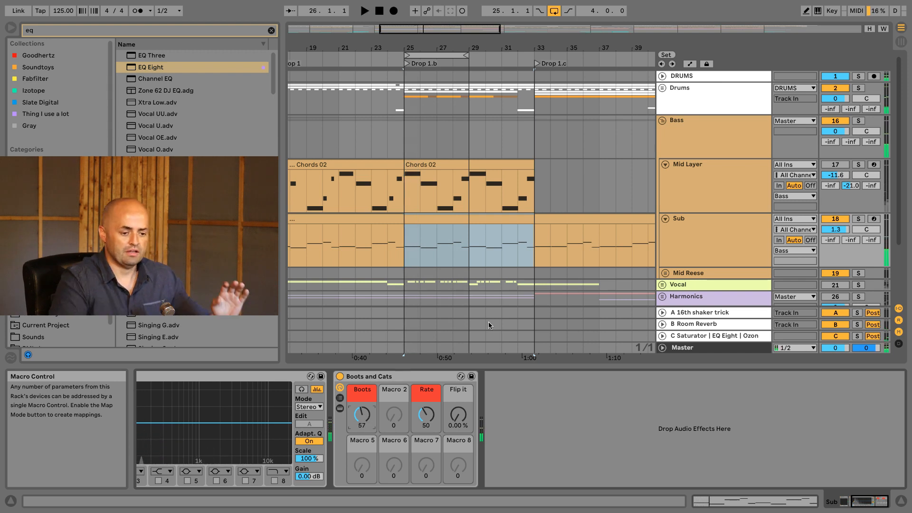
# Pull the Sub track volume down to -inf and review the device chains on the Mid Layer and Sub tracks
pyautogui.moveTo(846, 230); pyautogui.dragTo(822, 231)
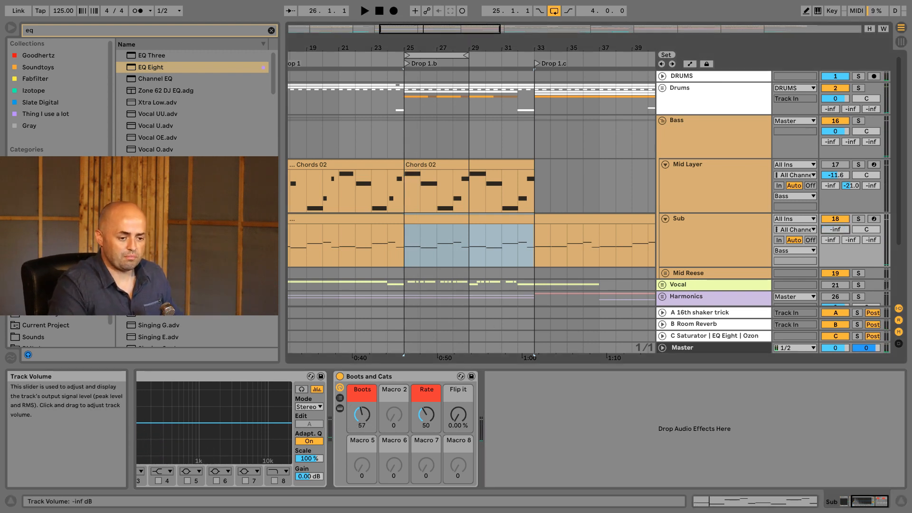
pyautogui.click(834, 166)
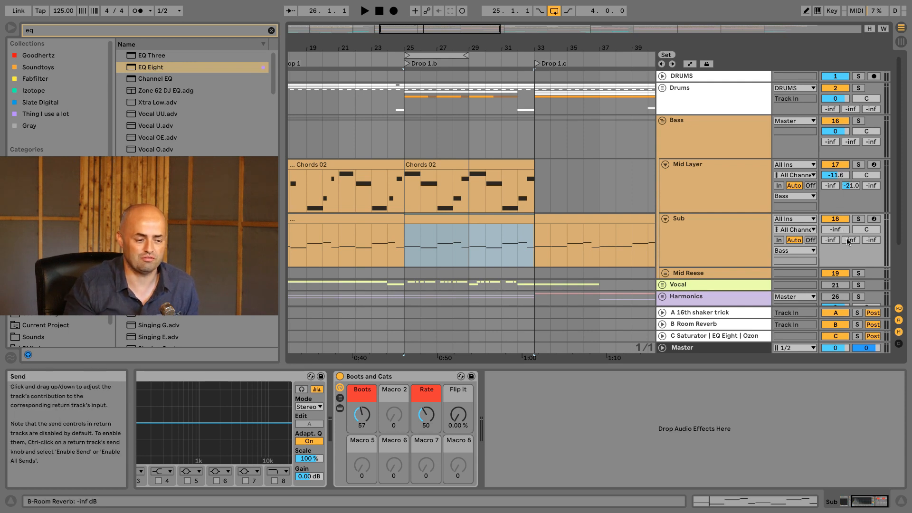
pyautogui.click(724, 185)
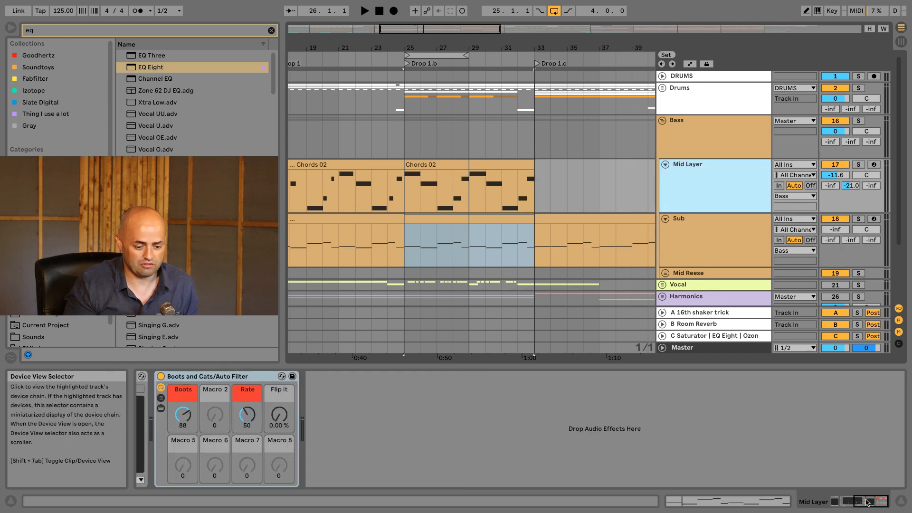
pyautogui.click(696, 495)
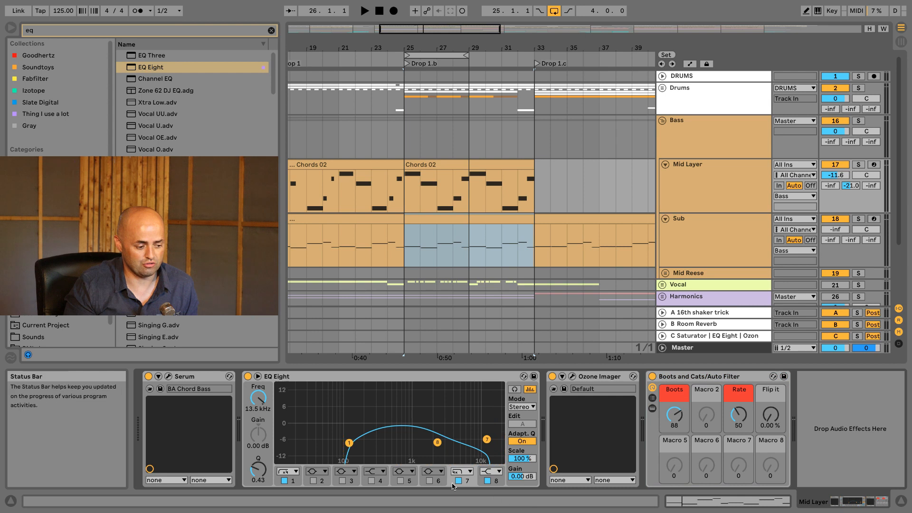
pyautogui.moveTo(239, 486); pyautogui.dragTo(238, 487)
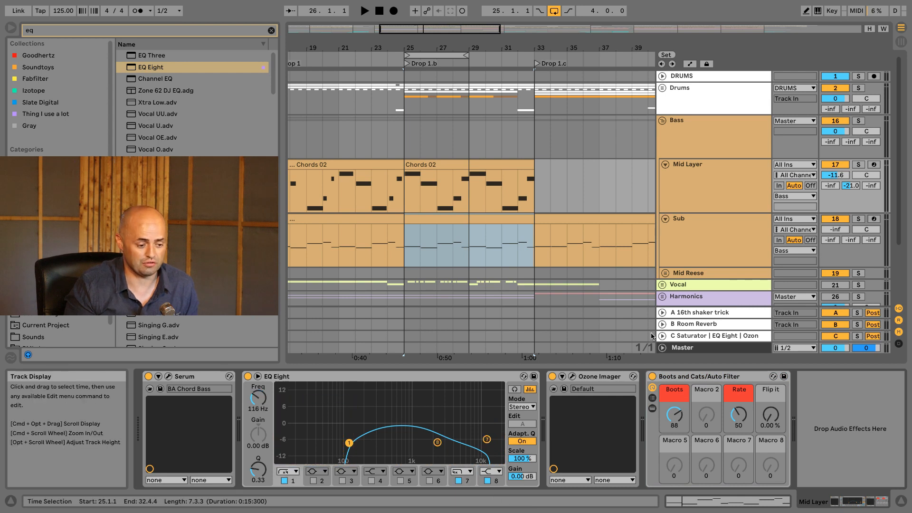
pyautogui.click(710, 238)
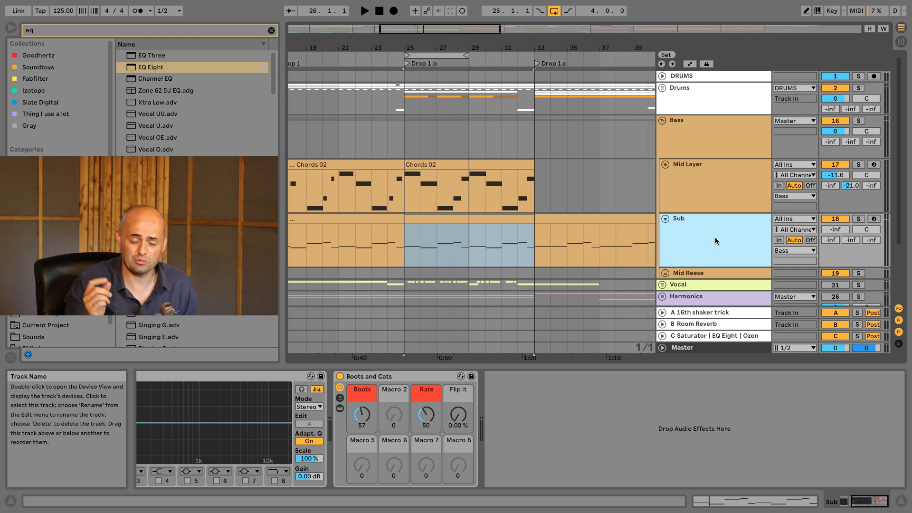
pyautogui.click(697, 194)
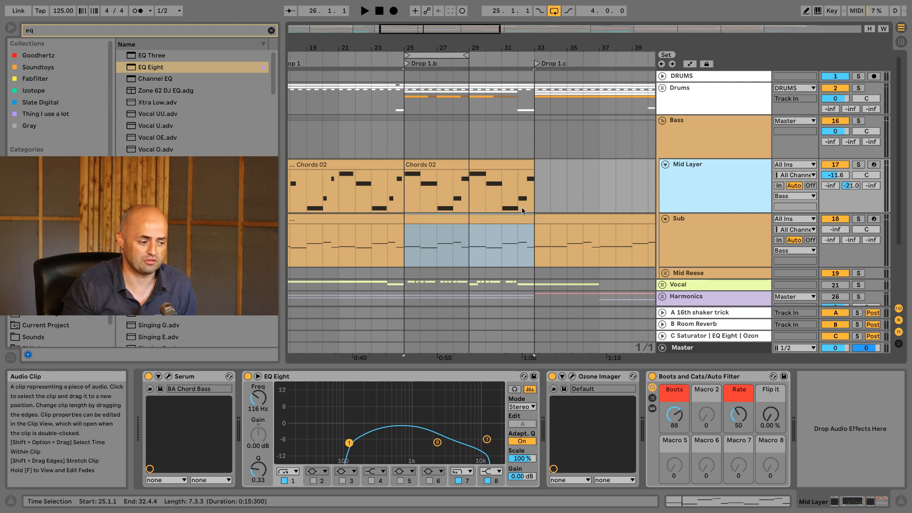
# Play the loop from the start of Drop 1.b and set the Mid Layer track volume to -18.0 dB
pyautogui.click(406, 200)
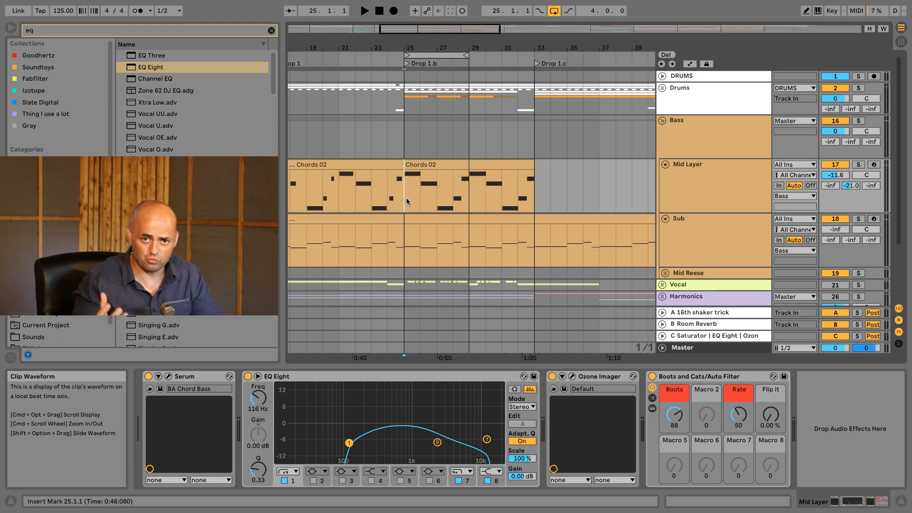
pyautogui.moveTo(835, 174); pyautogui.dragTo(835, 179)
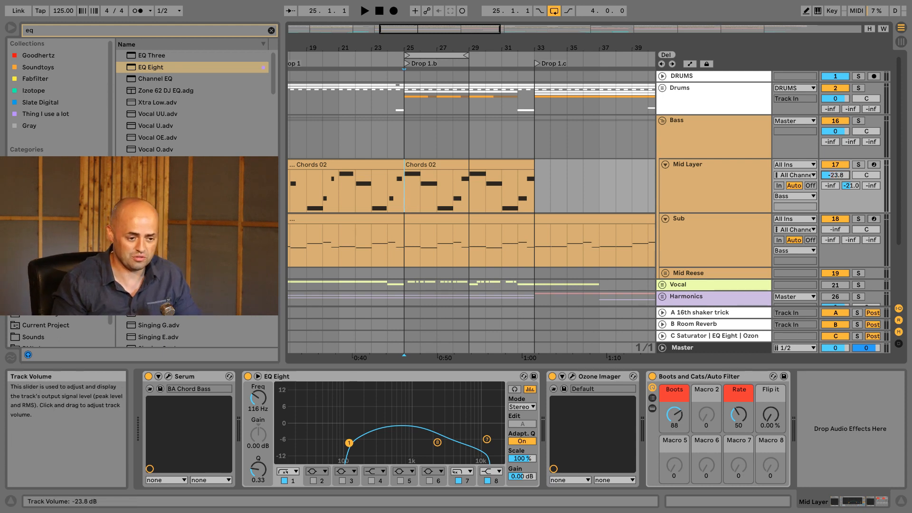
pyautogui.press('space')
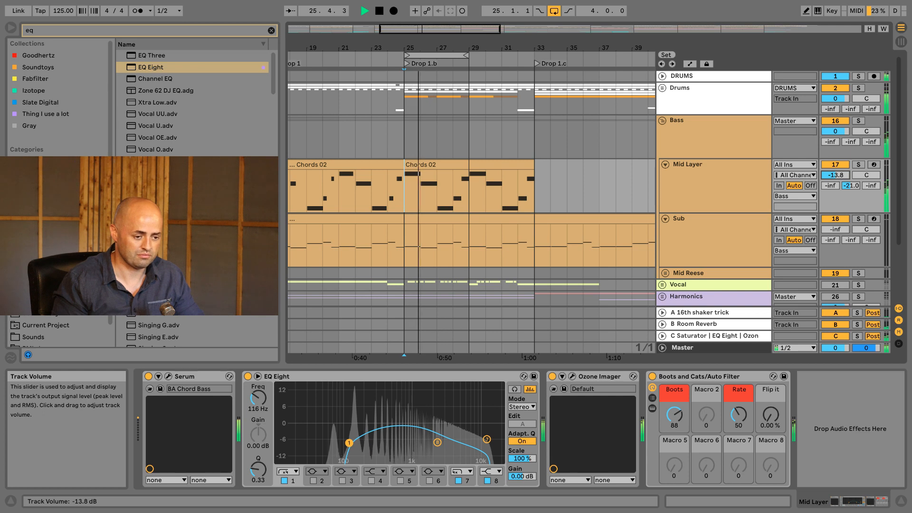
pyautogui.moveTo(835, 175); pyautogui.dragTo(837, 169)
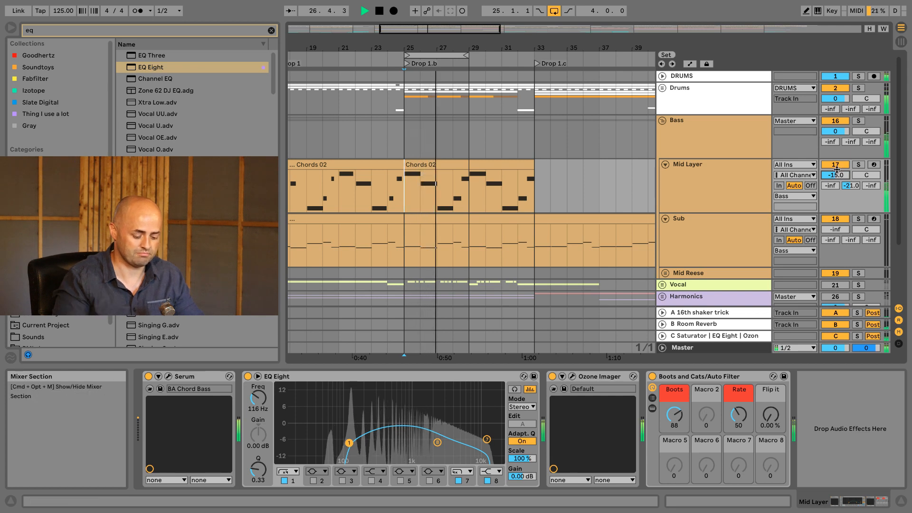
pyautogui.write('-17')
pyautogui.press('Return')
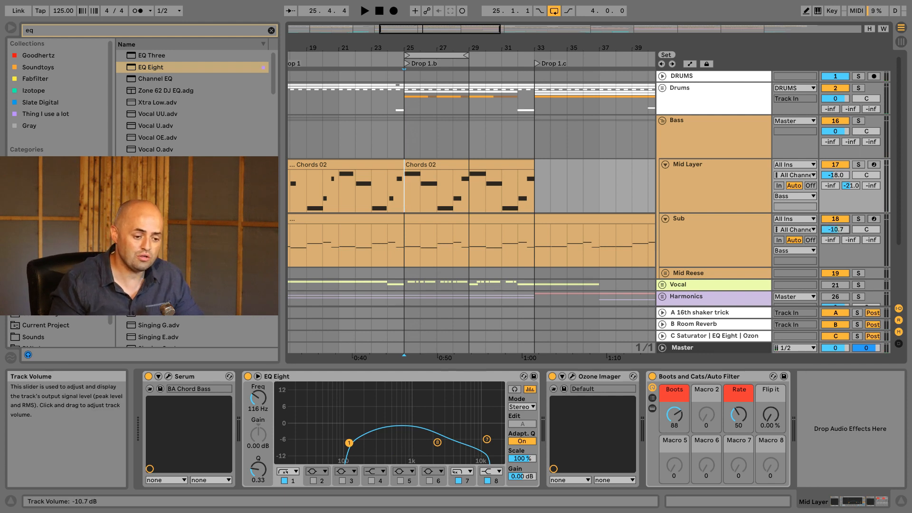
# Bring the Sub track volume up from silence during playback and settle it at -6.0 dB against the Mid Layer
pyautogui.moveTo(836, 229); pyautogui.dragTo(836, 252)
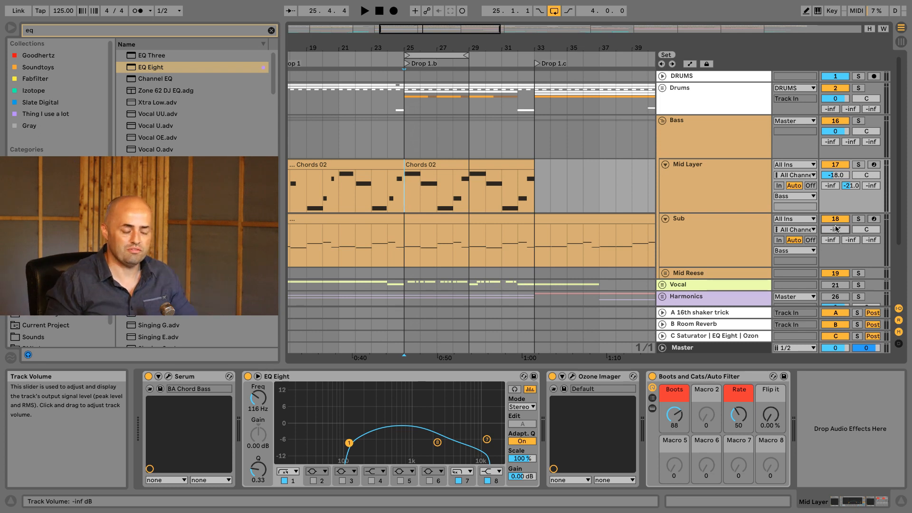
pyautogui.press('space')
pyautogui.moveTo(836, 230); pyautogui.dragTo(837, 232)
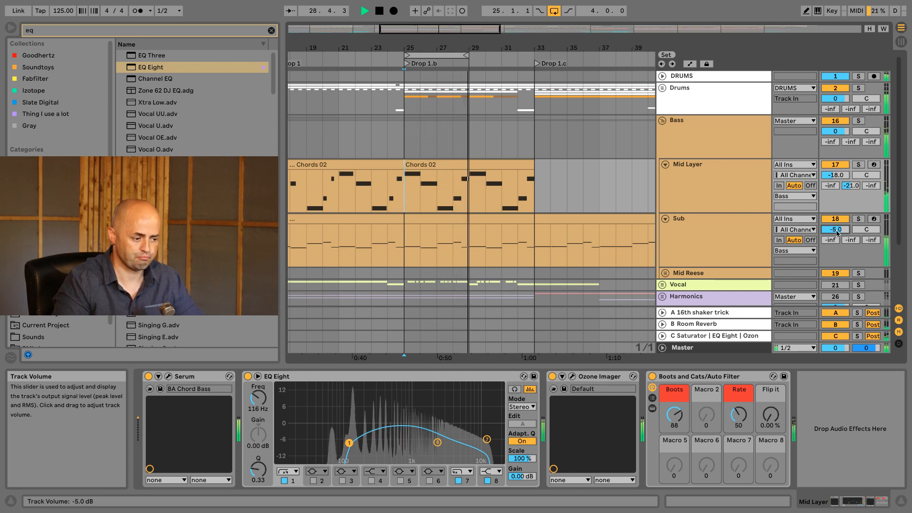
pyautogui.press('space')
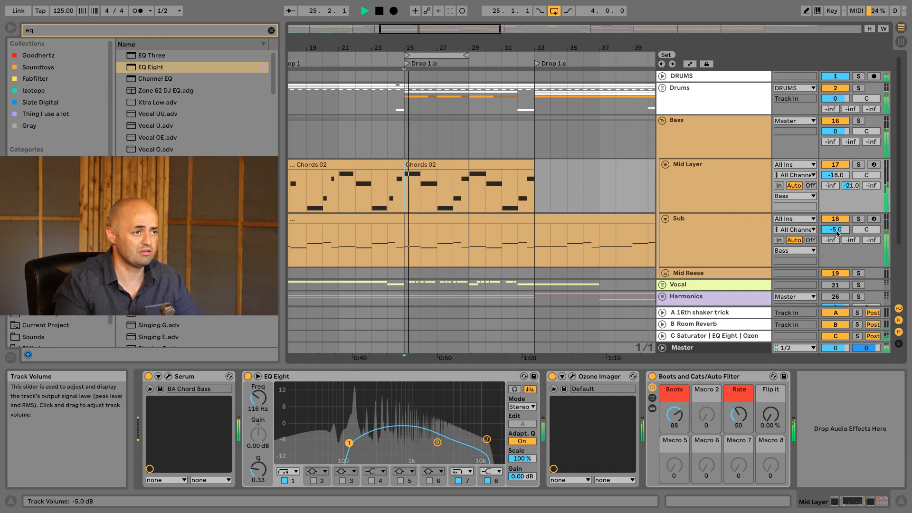
pyautogui.press('Down')
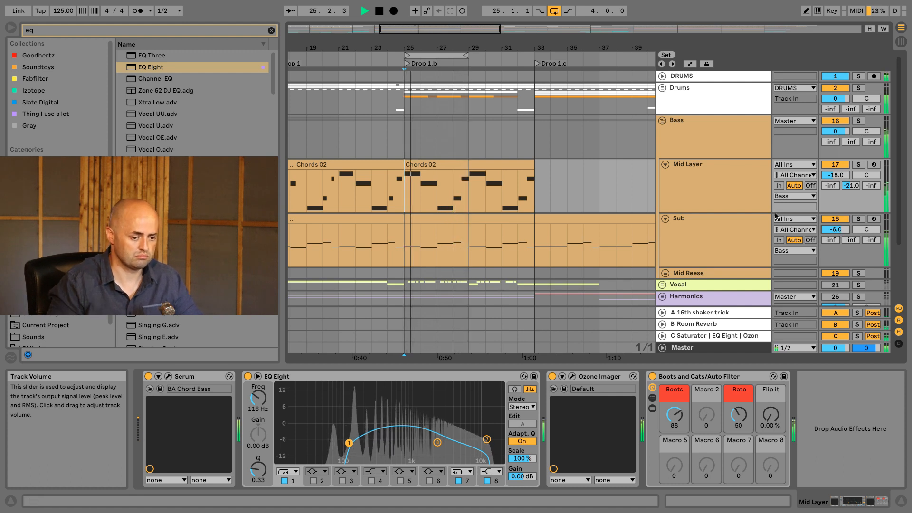
# Compare the Sub and Mid Layer racks, and set the Mid Layer rack's Boots macro to 79 during playback
pyautogui.click(690, 377)
pyautogui.click(714, 219)
pyautogui.press('space')
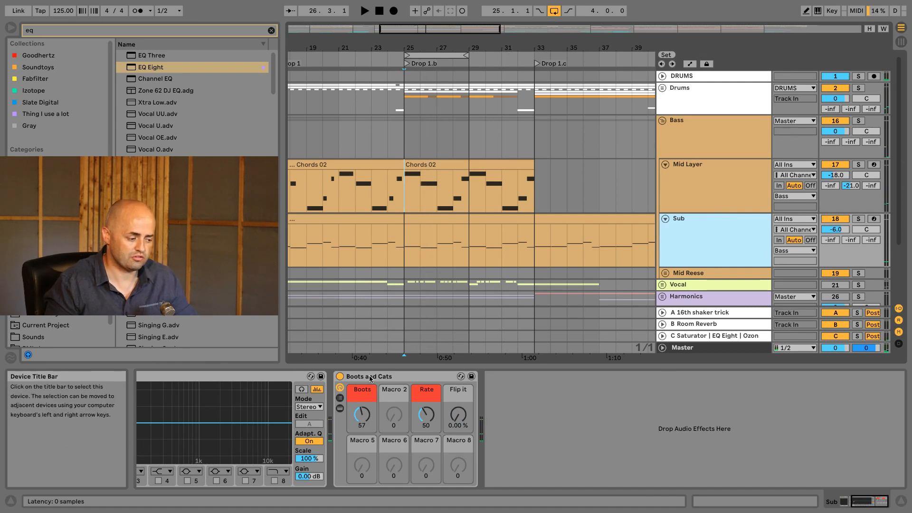
pyautogui.click(759, 181)
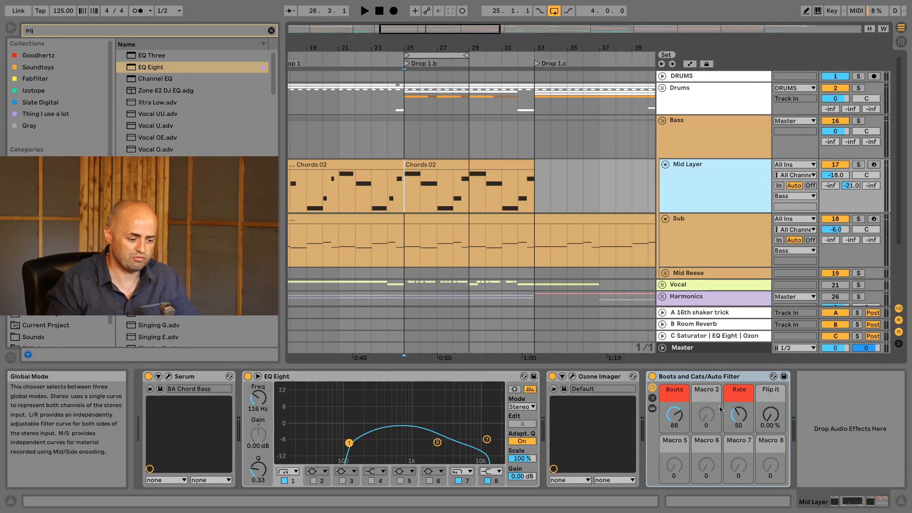
pyautogui.press('space')
pyautogui.moveTo(676, 415)
pyautogui.mouseDown()
pyautogui.moveTo(676, 430)
pyautogui.moveTo(676, 420)
pyautogui.mouseUp()
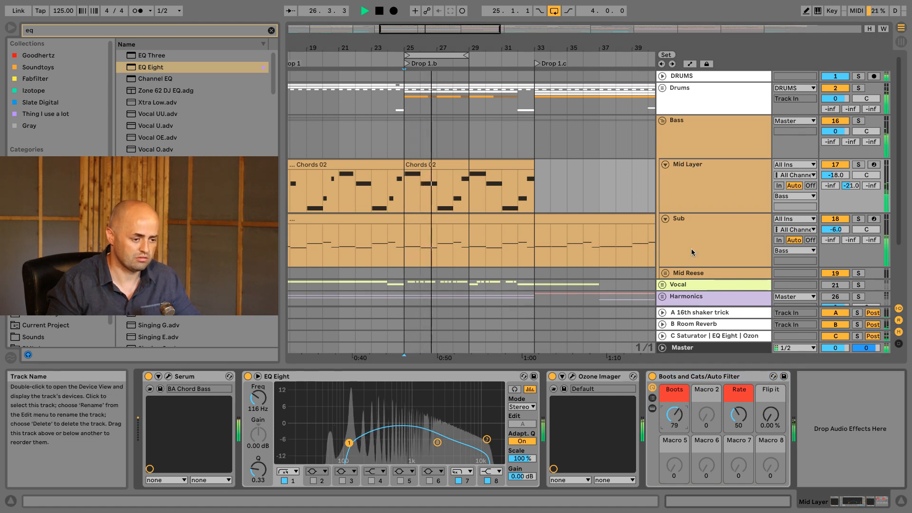
pyautogui.click(659, 242)
pyautogui.press('space')
pyautogui.click(714, 187)
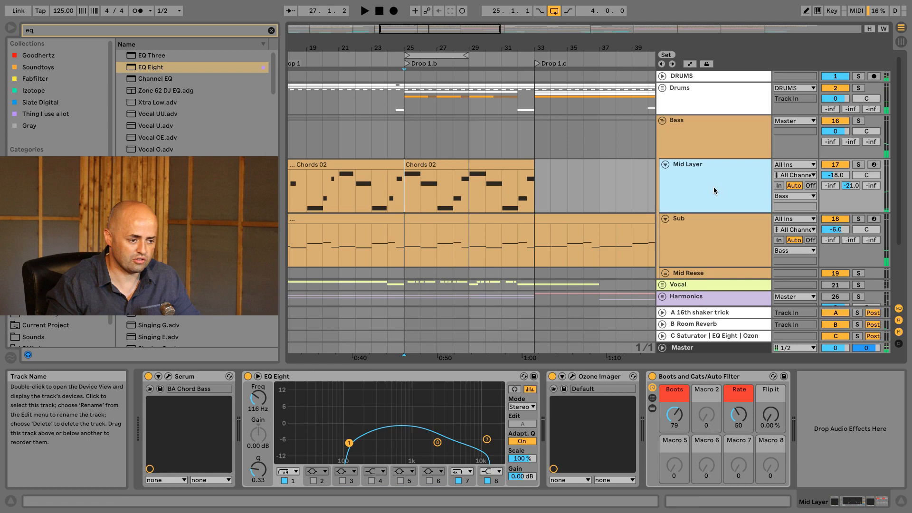
# Search the browser for amp and load the Amp effect onto the Bass group track
pyautogui.click(700, 121)
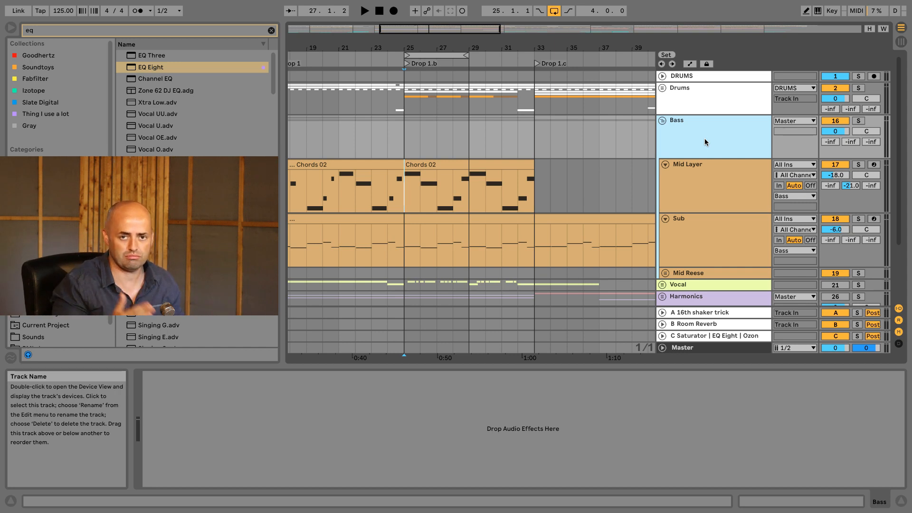
pyautogui.click(271, 31)
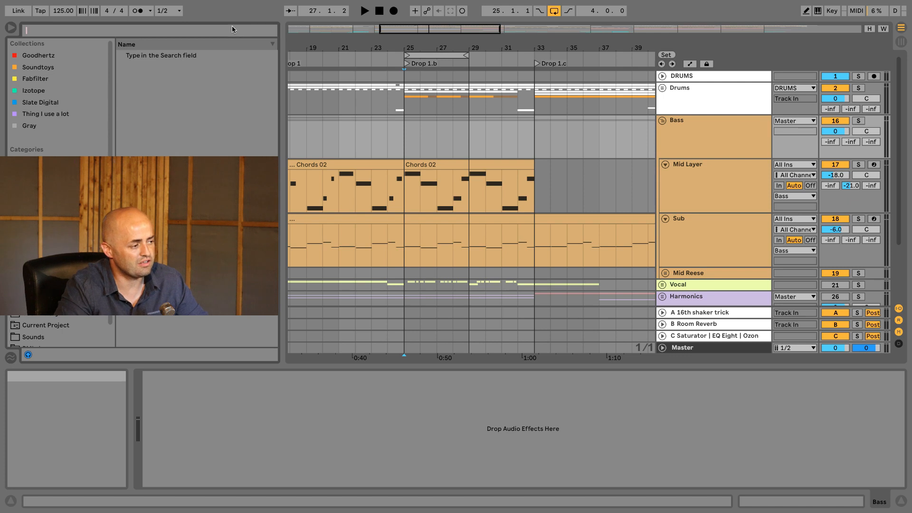
pyautogui.write('amp')
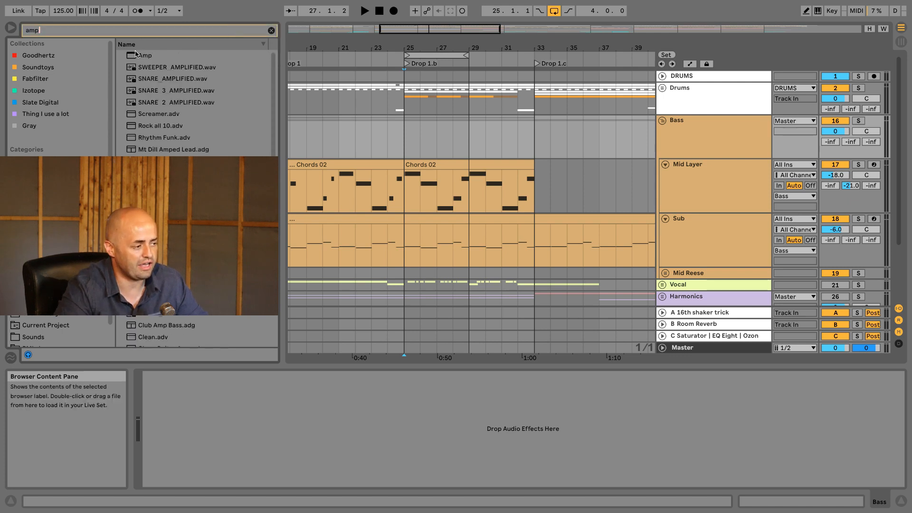
pyautogui.press('Down')
pyautogui.press('Return')
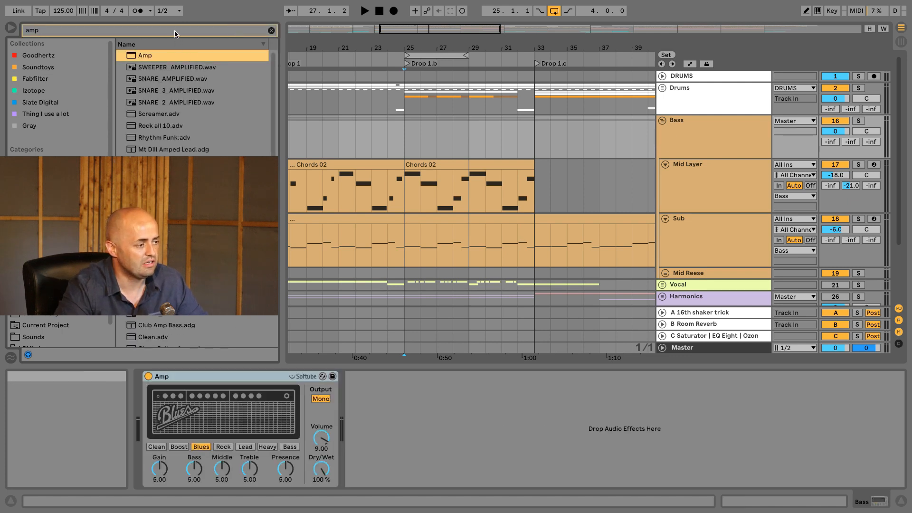
# Search the browser for pedal and place the Pedal effect after Amp on the Bass group track
pyautogui.click(175, 32)
pyautogui.write('pedal')
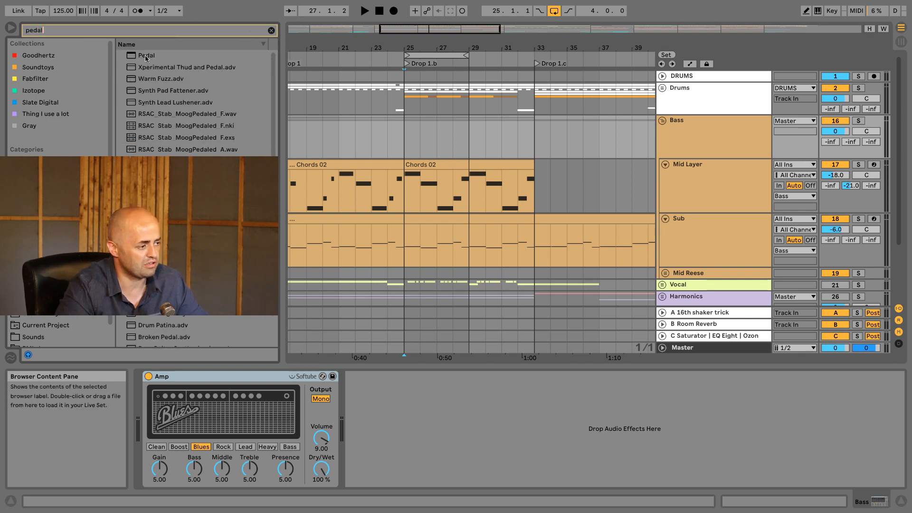
pyautogui.moveTo(146, 57); pyautogui.dragTo(365, 383)
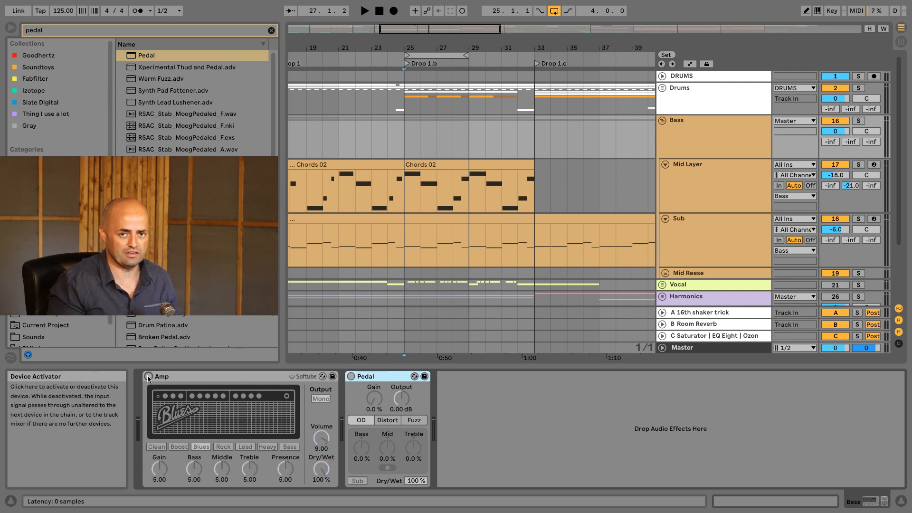
# Activate Amp with Dual output, lower its Dry/Wet to 21.4 %, and browse its amp types, ending on Clean
pyautogui.click(321, 399)
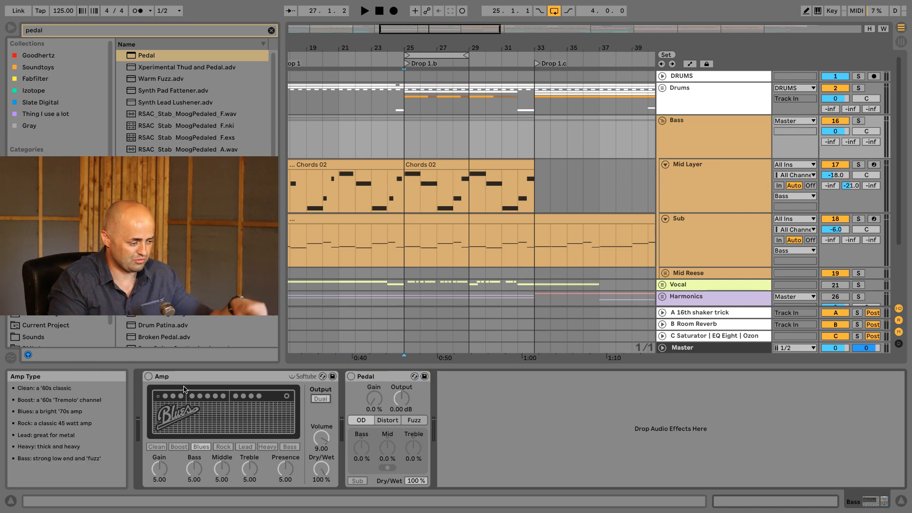
pyautogui.click(148, 376)
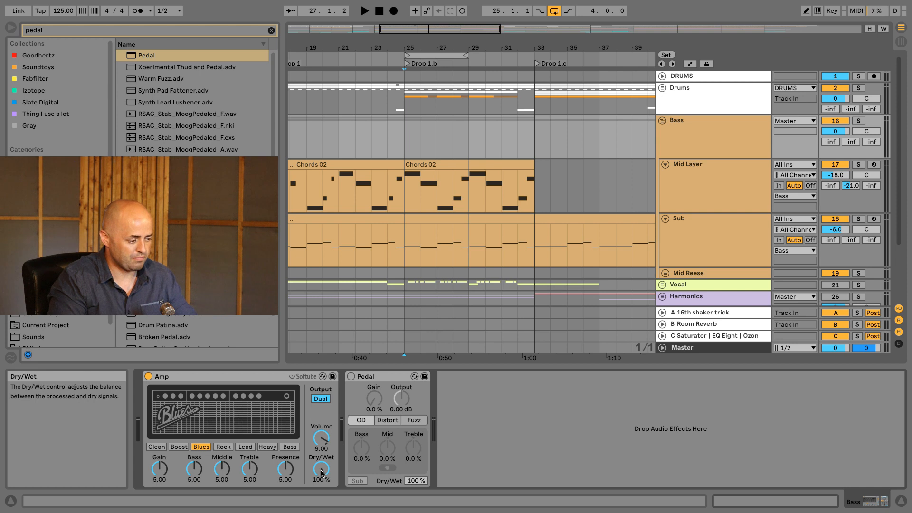
pyautogui.click(160, 447)
pyautogui.click(182, 447)
pyautogui.click(206, 448)
pyautogui.click(228, 447)
pyautogui.click(253, 448)
pyautogui.click(289, 447)
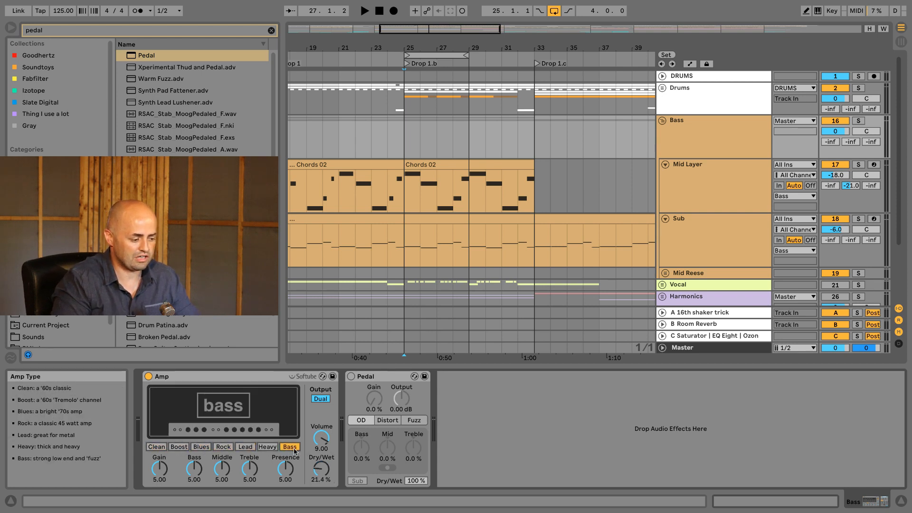
pyautogui.click(268, 447)
pyautogui.click(154, 447)
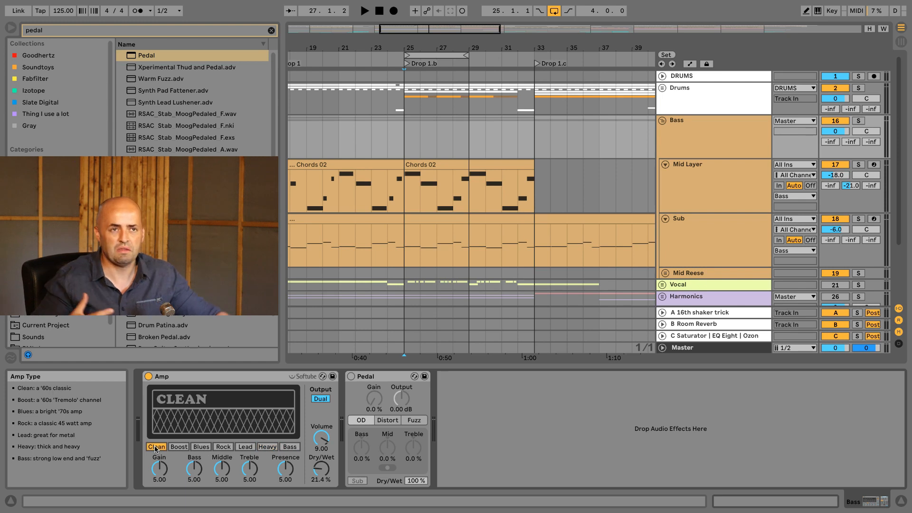
# Audition the Clean, Boost and Blues amp types during playback, lowering Amp's Dry/Wet to 11.1 %
pyautogui.press('space')
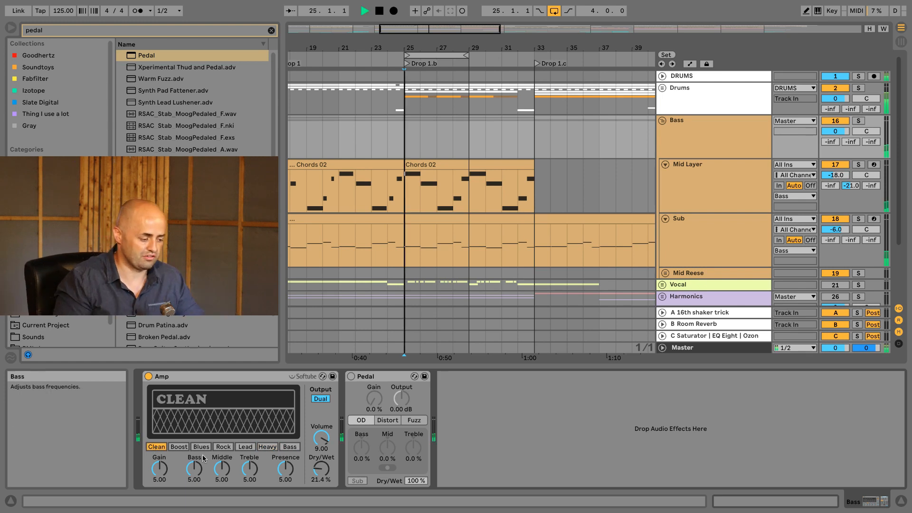
pyautogui.click(179, 447)
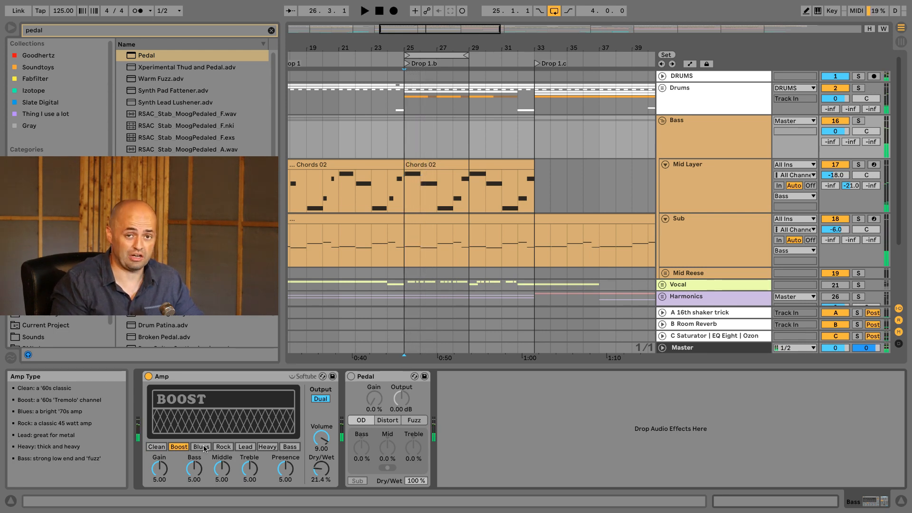
pyautogui.click(203, 447)
pyautogui.press('space')
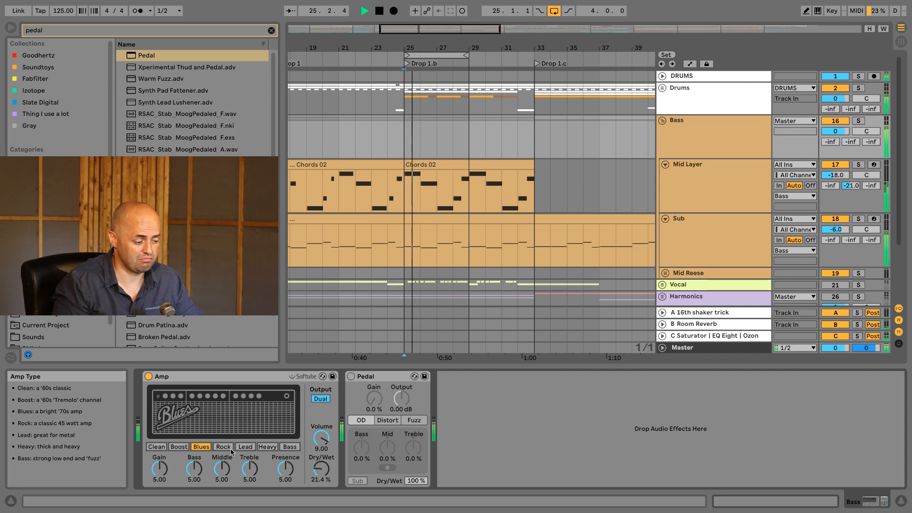
pyautogui.moveTo(322, 475); pyautogui.dragTo(322, 482)
pyautogui.press('space')
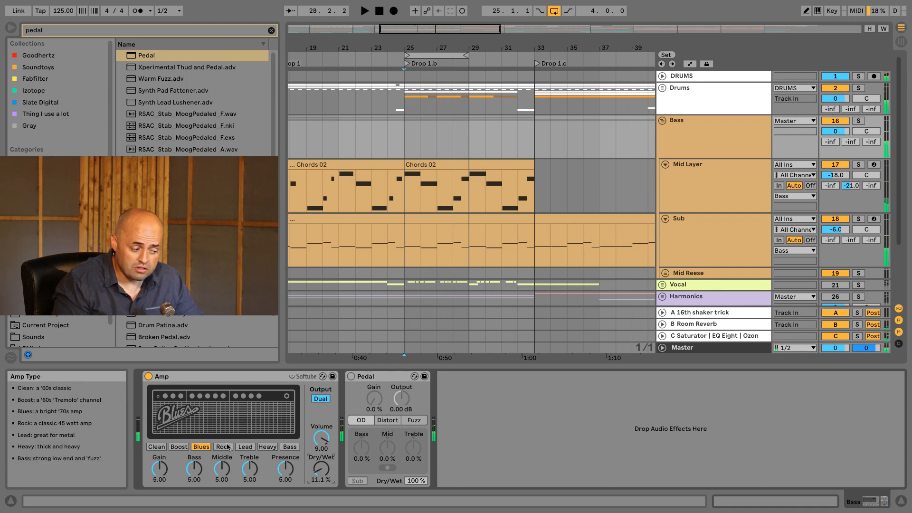
# Audition the Rock, Lead, Heavy and Bass amp types during playback, raising Amp's Dry/Wet to 75.4 %
pyautogui.click(222, 447)
pyautogui.press('space')
pyautogui.click(246, 447)
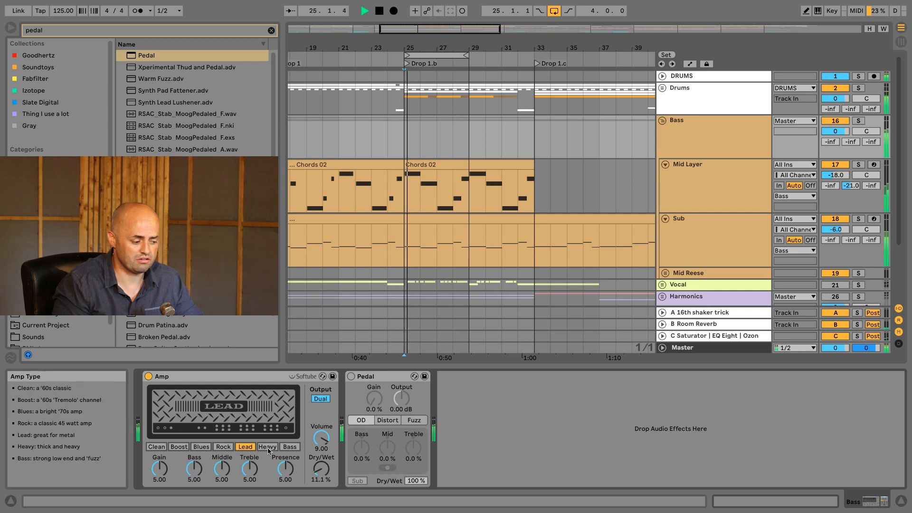
pyautogui.press('space')
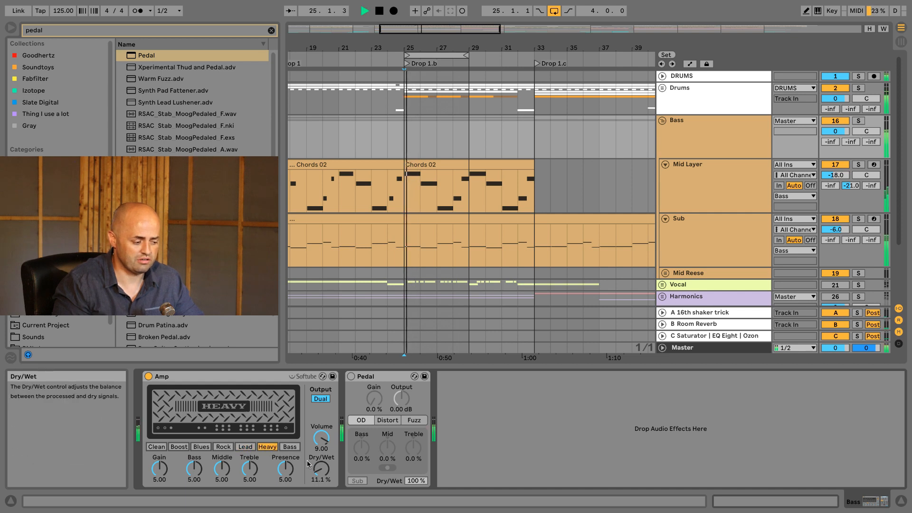
pyautogui.click(289, 447)
pyautogui.moveTo(317, 459); pyautogui.dragTo(316, 416)
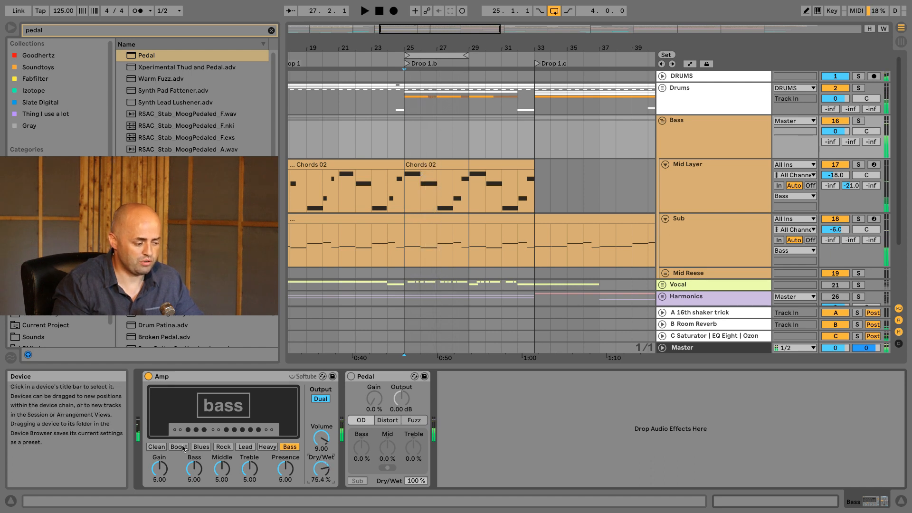
# Set Amp to the Blues type with Dry/Wet at 20.6 %
pyautogui.click(201, 447)
pyautogui.moveTo(321, 469); pyautogui.dragTo(321, 502)
pyautogui.press('space')
# Bypass Amp, activate Pedal, and audition its OD type with Sub enabled and Gain at 37 %
pyautogui.click(148, 376)
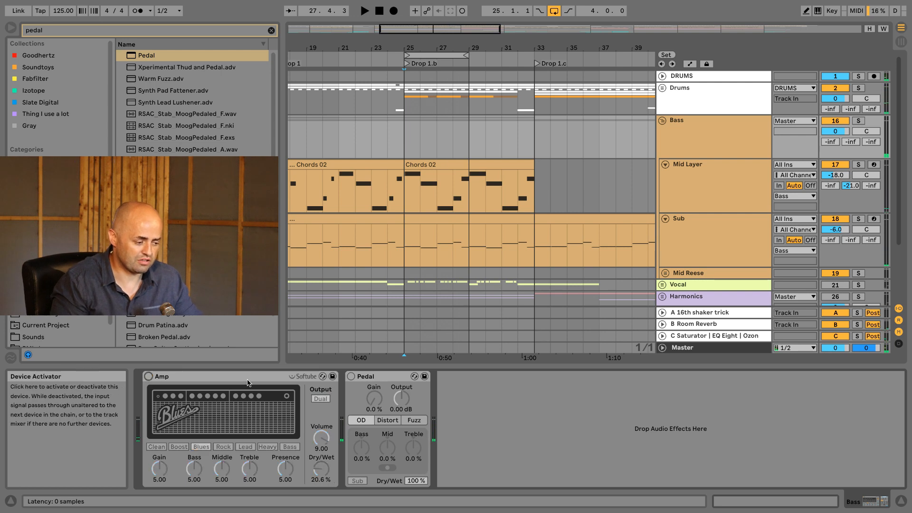
pyautogui.click(350, 376)
pyautogui.press('space')
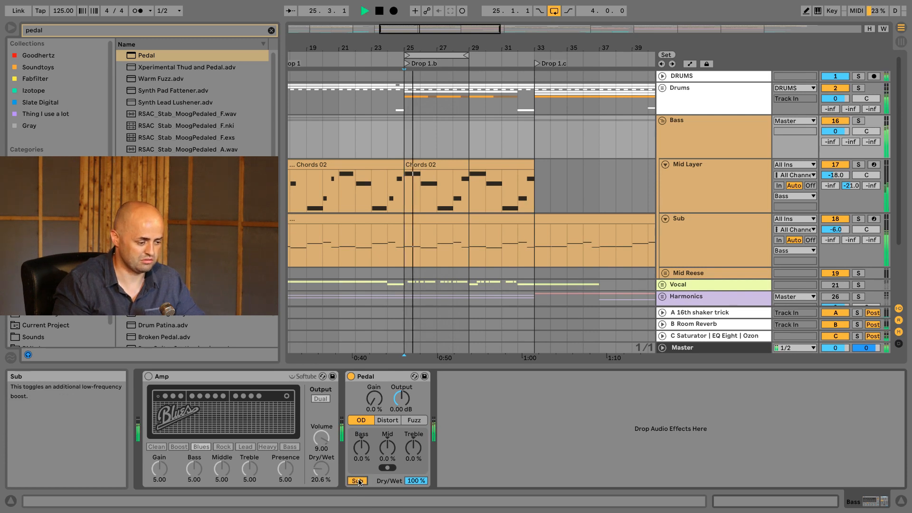
pyautogui.press('space')
pyautogui.moveTo(374, 398); pyautogui.dragTo(374, 400)
pyautogui.press('space')
pyautogui.press('space')
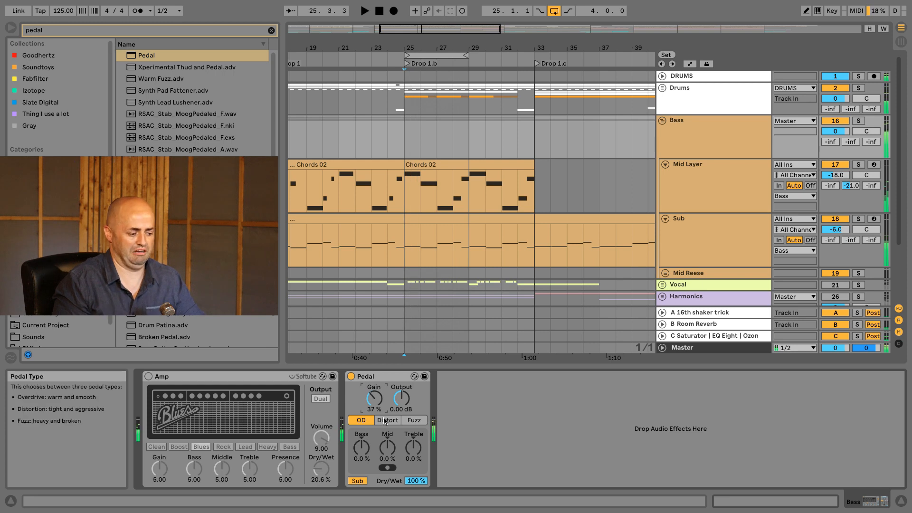
# Audition Pedal's Distort and Fuzz types during playback, lowering Gain to 6.3 % on Fuzz
pyautogui.click(384, 420)
pyautogui.press('space')
pyautogui.press('space')
pyautogui.click(409, 422)
pyautogui.press('space')
pyautogui.moveTo(376, 399); pyautogui.dragTo(375, 416)
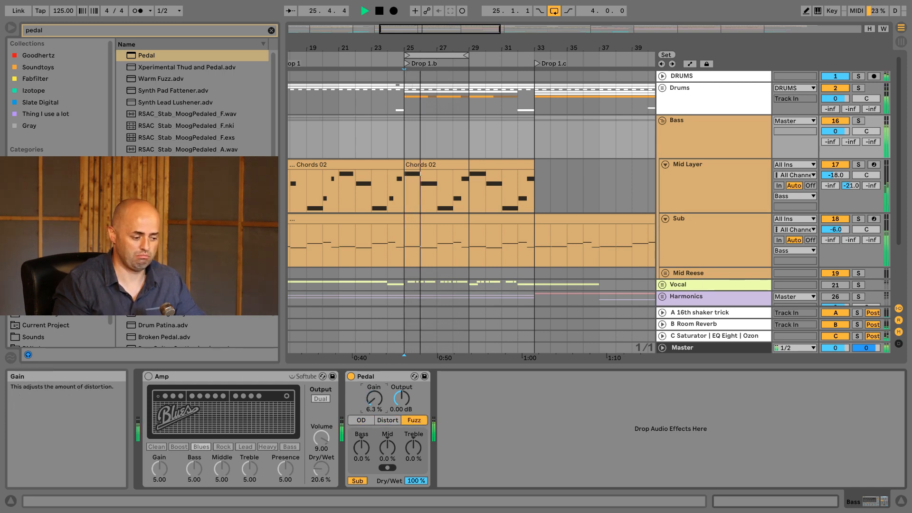
# Stop playback, delete Pedal from the Bass group track, and reactivate Amp
pyautogui.press('space')
pyautogui.click(371, 376)
pyautogui.press('Delete')
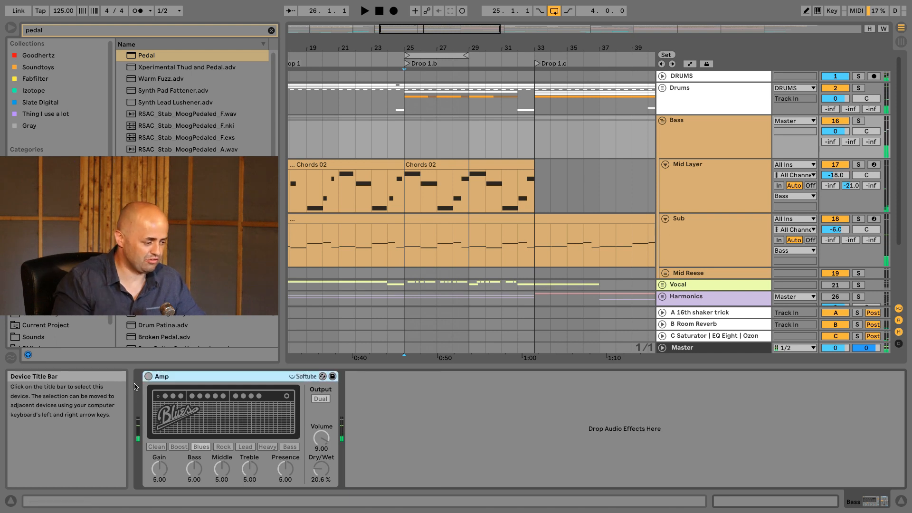
# Search the browser for eq and load EQ Eight after Amp on the Bass group track
pyautogui.click(164, 34)
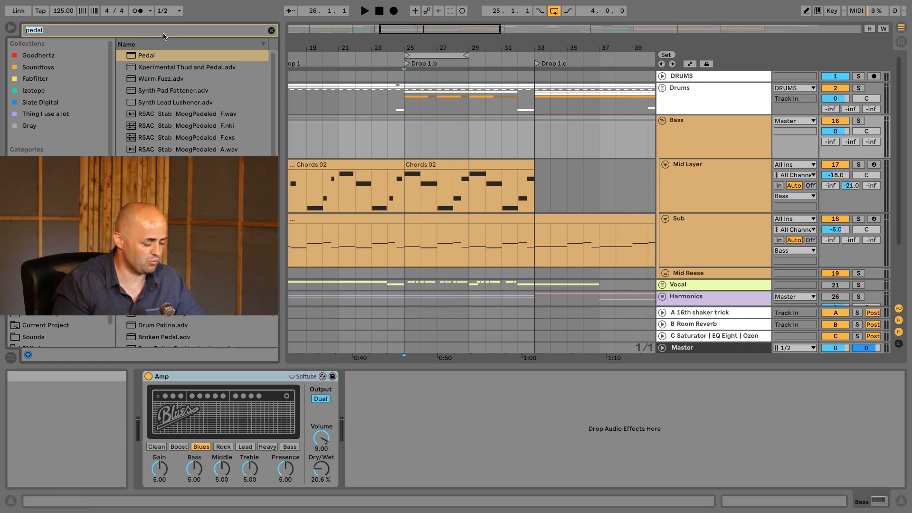
pyautogui.write('eq')
pyautogui.click(190, 67)
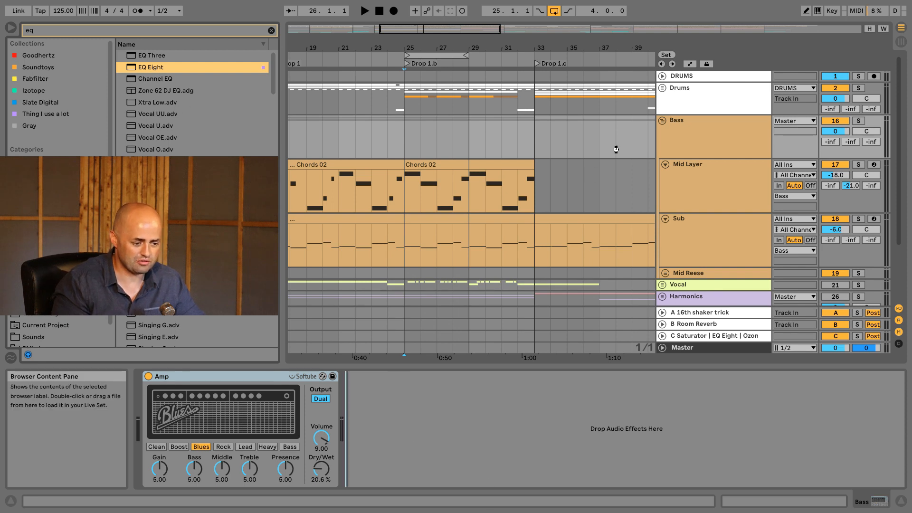
# Unfold the Harmonics group and inspect the device chain on its Chord Stack track
pyautogui.scroll(-4, 607, 216)
pyautogui.click(663, 220)
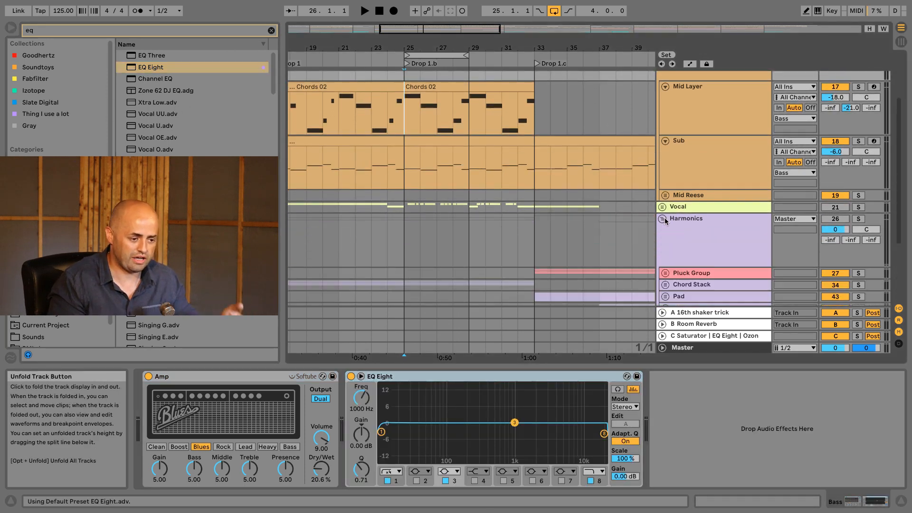
pyautogui.scroll(-3, 665, 220)
pyautogui.click(685, 184)
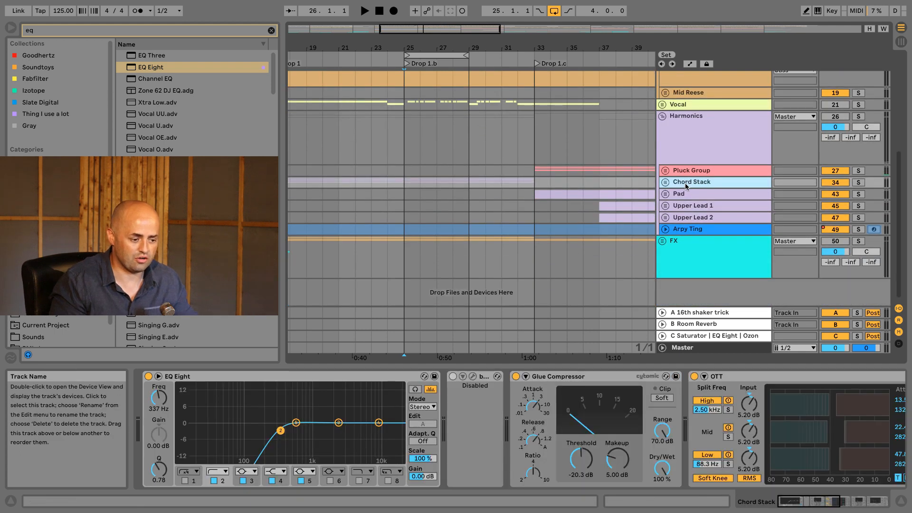
pyautogui.scroll(4, 684, 184)
pyautogui.click(684, 157)
pyautogui.click(688, 183)
# In the Bass group's EQ Eight, keep only band 4 active as a high shelf at 1.07 kHz, -6.32 dB and Q 0.11
pyautogui.click(697, 143)
pyautogui.click(446, 481)
pyautogui.click(591, 481)
pyautogui.click(474, 481)
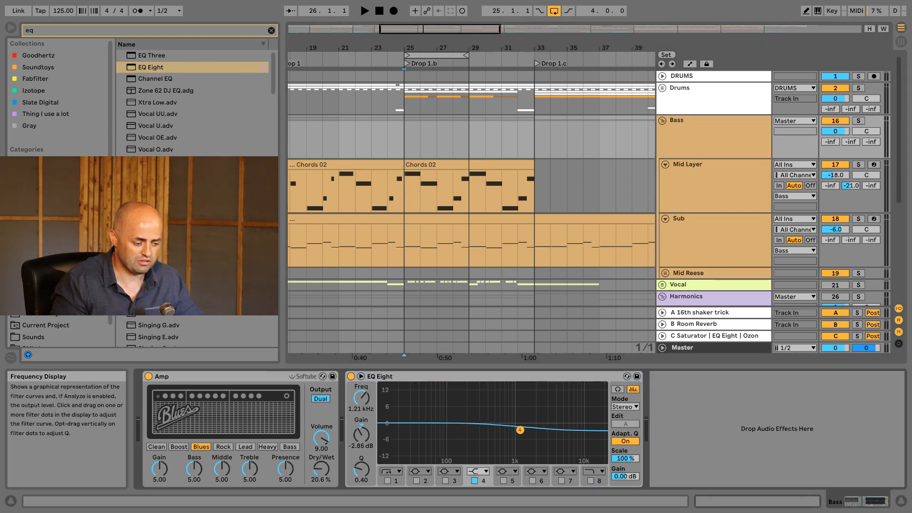
pyautogui.press('space')
pyautogui.moveTo(522, 428); pyautogui.dragTo(517, 438)
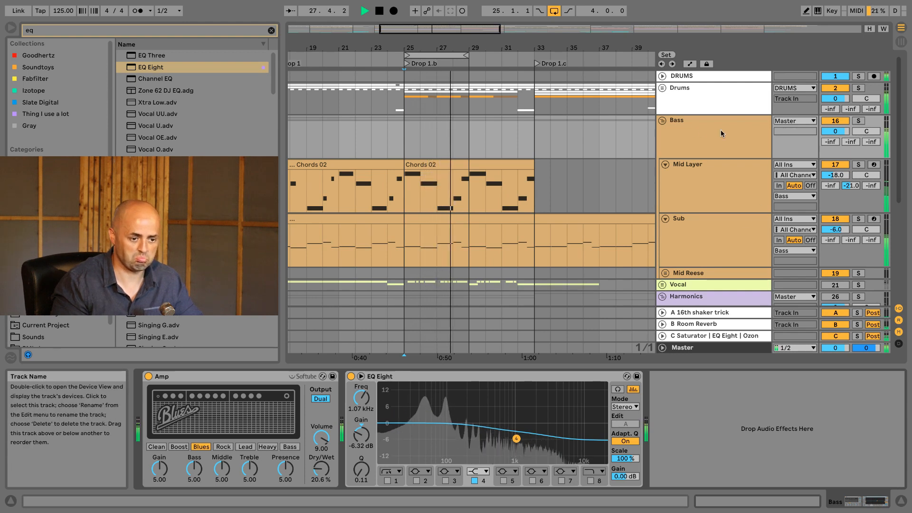
pyautogui.press('space')
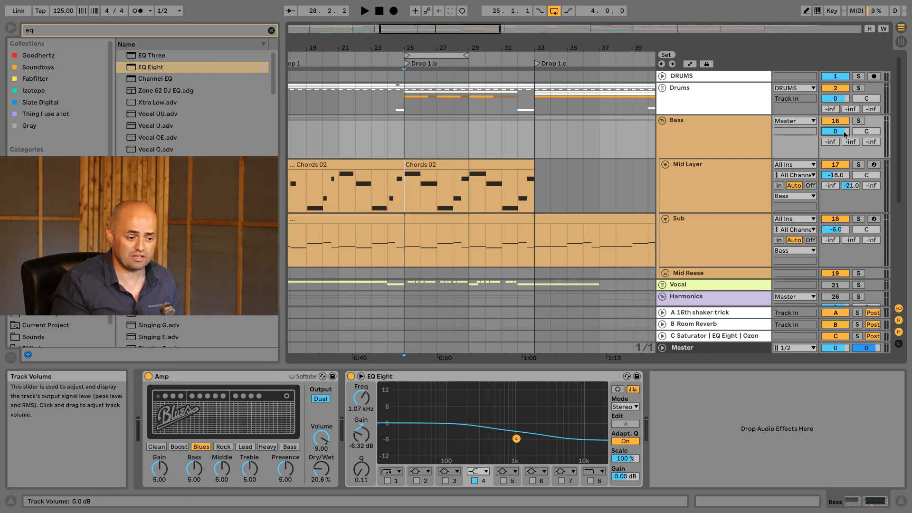
# Pull the Bass group volume down to silence, bring it up against the drums during playback, and settle it at -1.0 dB
pyautogui.click(704, 251)
pyautogui.click(729, 188)
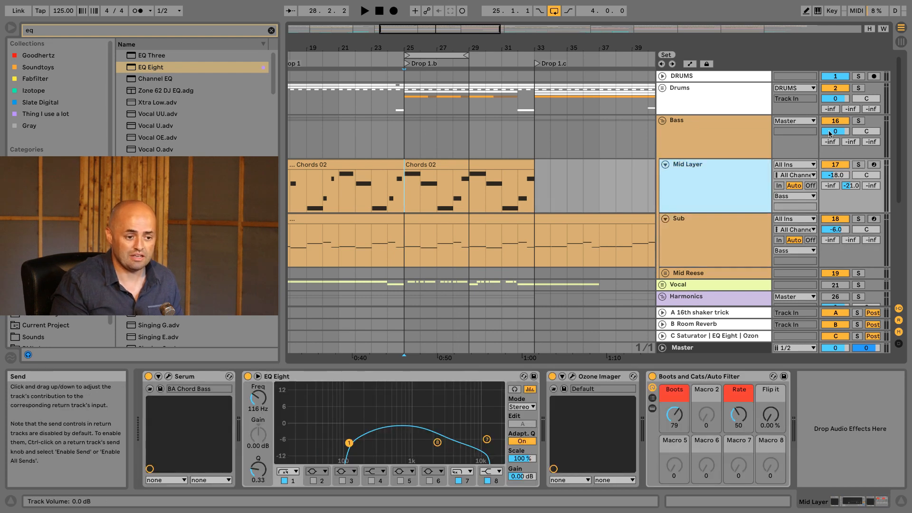
pyautogui.moveTo(830, 133); pyautogui.dragTo(829, 161)
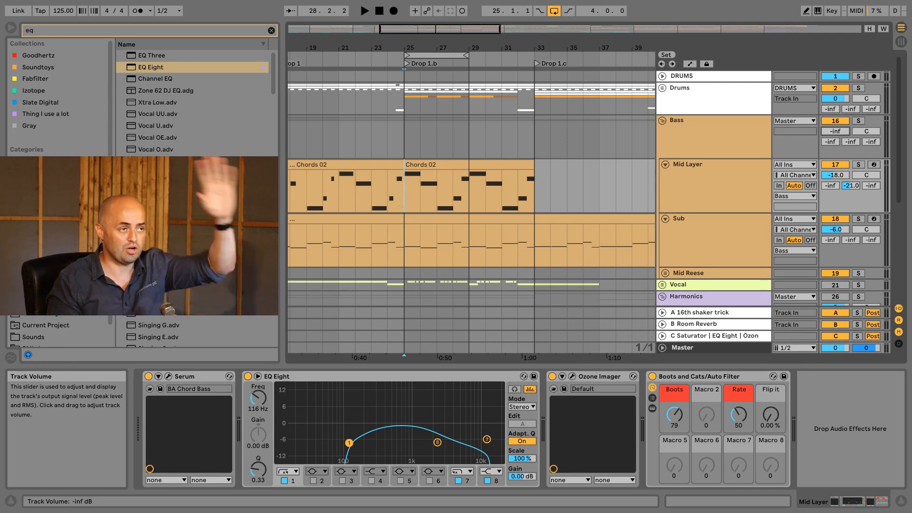
pyautogui.press('space')
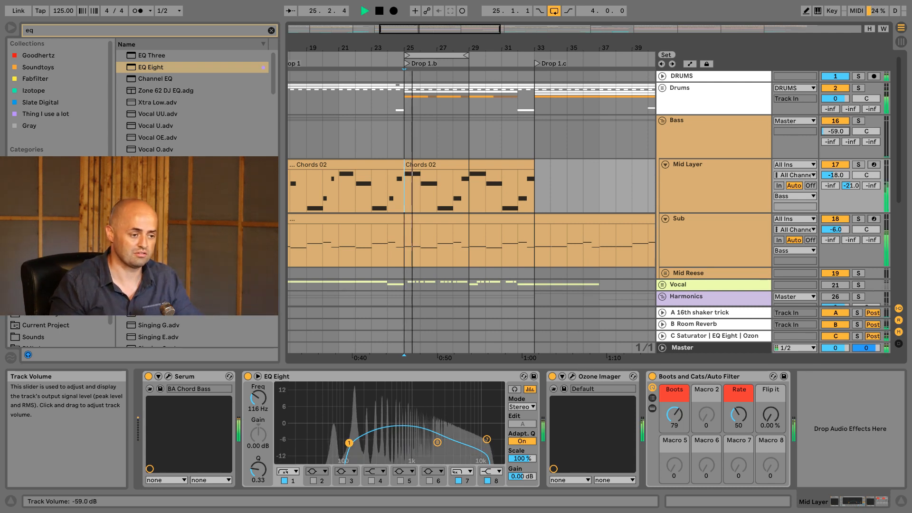
pyautogui.moveTo(834, 131)
pyautogui.mouseDown()
pyautogui.moveTo(834, 111)
pyautogui.moveTo(835, 129)
pyautogui.mouseUp()
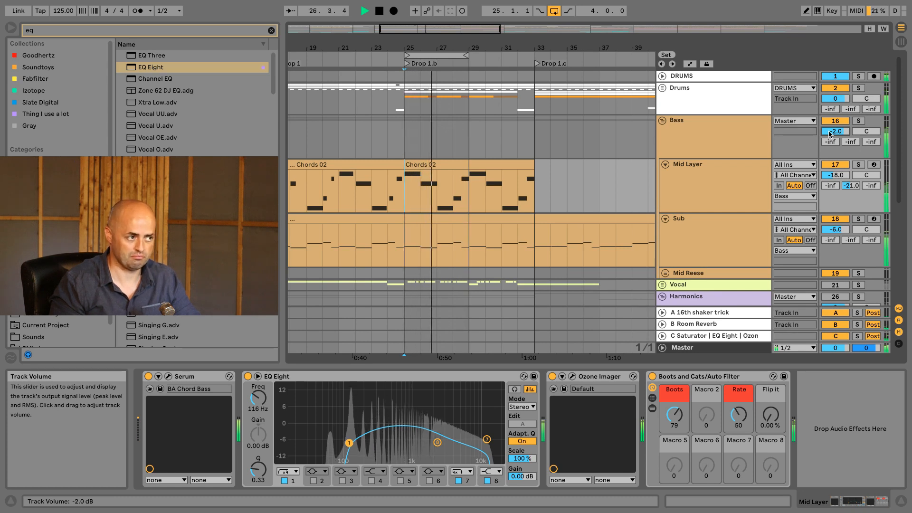
pyautogui.press('Up')
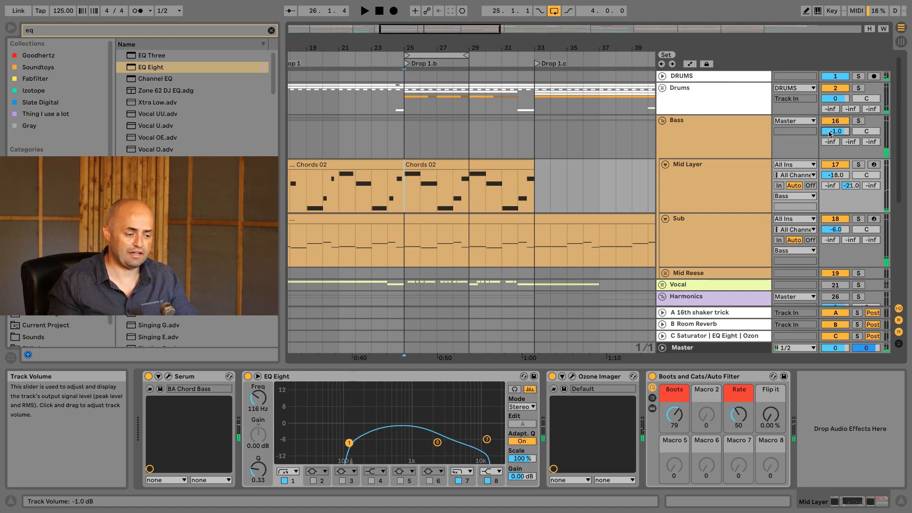
# Fold the Bass group, unmute Harmonics, and set the Chord Stack volume to -10.3 dB while checking playback
pyautogui.click(662, 120)
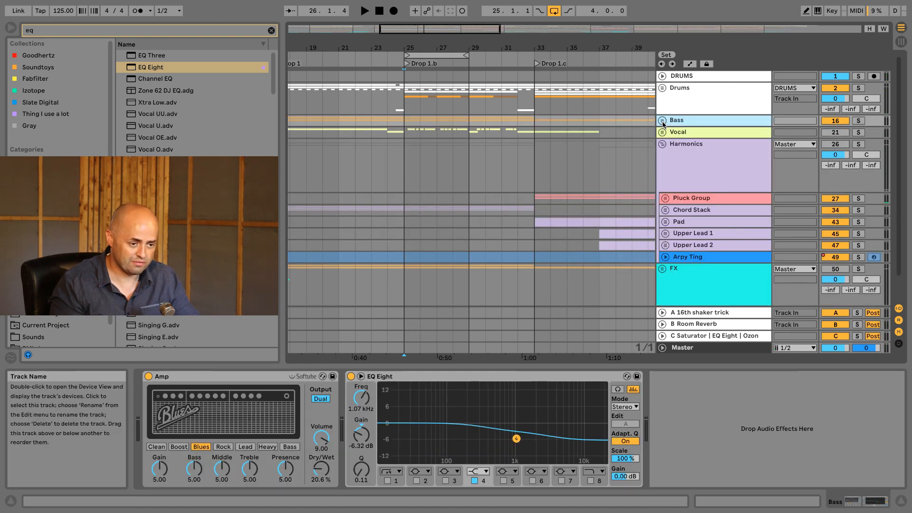
pyautogui.click(835, 144)
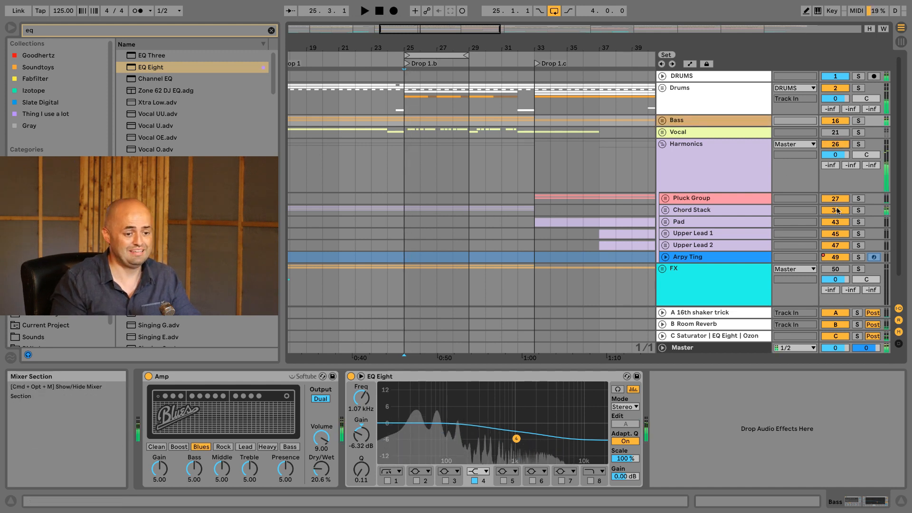
pyautogui.click(665, 210)
pyautogui.moveTo(835, 220)
pyautogui.mouseDown()
pyautogui.moveTo(835, 236)
pyautogui.moveTo(834, 219)
pyautogui.mouseUp()
pyautogui.press('space')
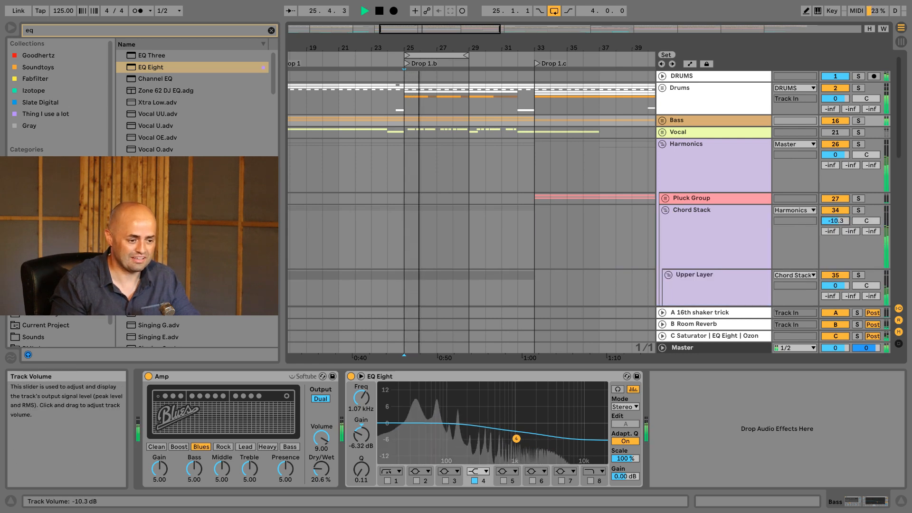
pyautogui.press('space')
# Fold and mute the Chord Stack track, and fold the Harmonics group
pyautogui.click(664, 210)
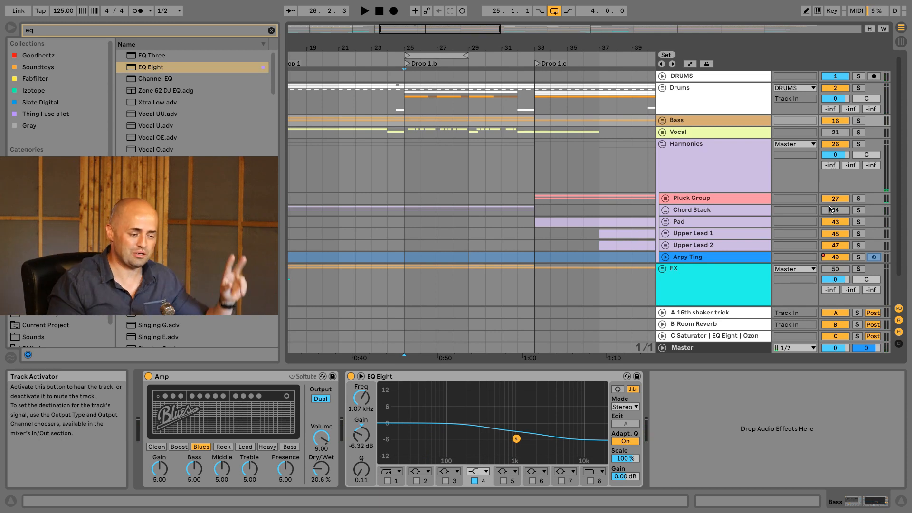
pyautogui.click(701, 163)
pyautogui.click(662, 144)
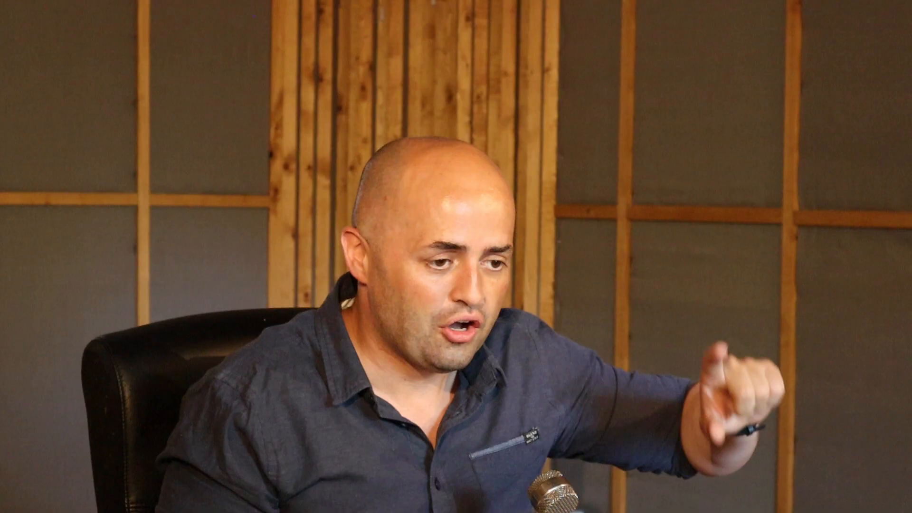